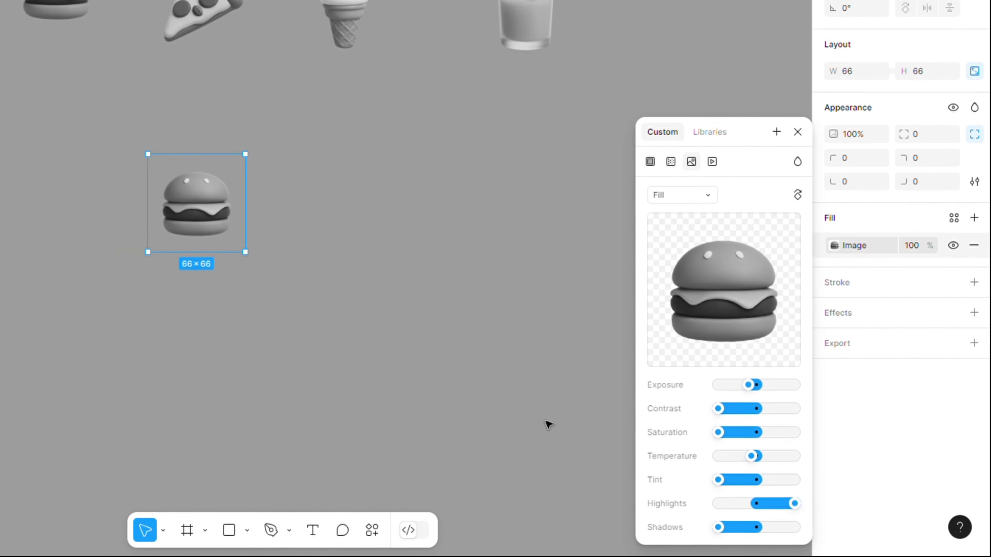
Add a text label reading "Burger" below the lower burger image
left_click(528, 300)
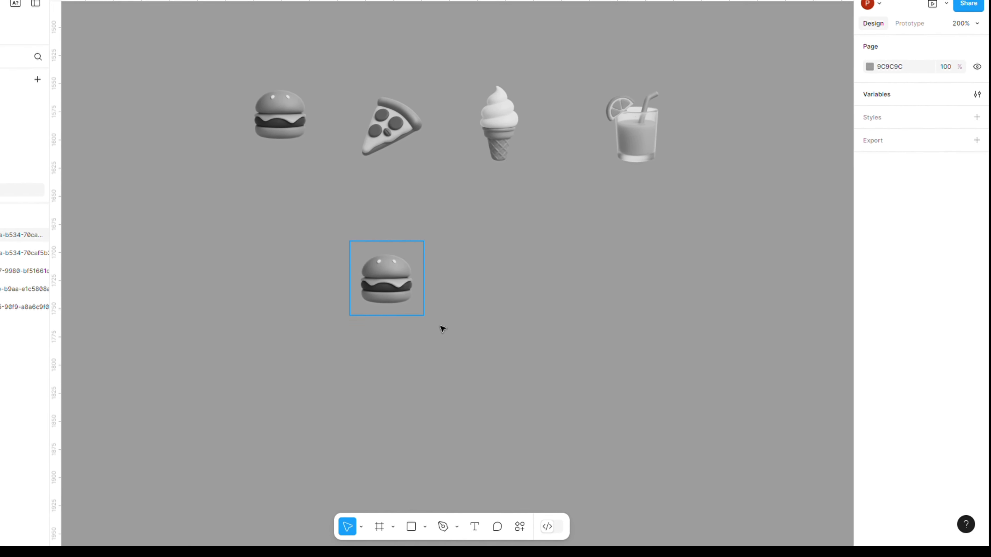
left_click(475, 527)
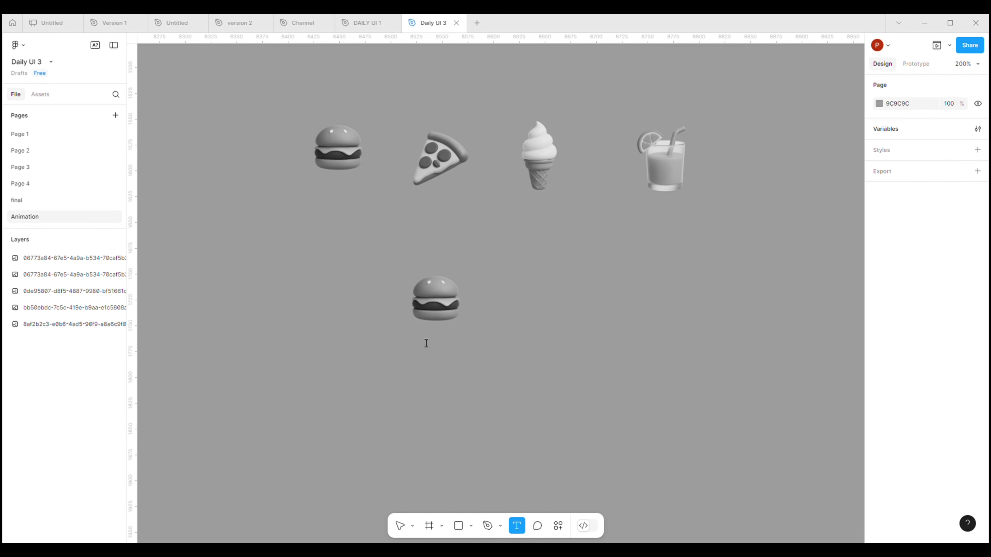
left_click(427, 343)
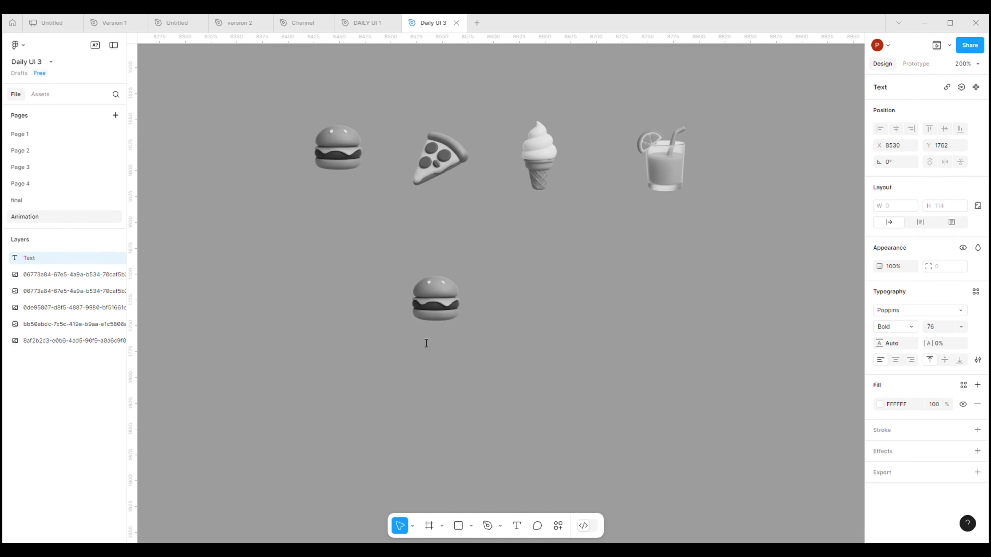
type("BURGER")
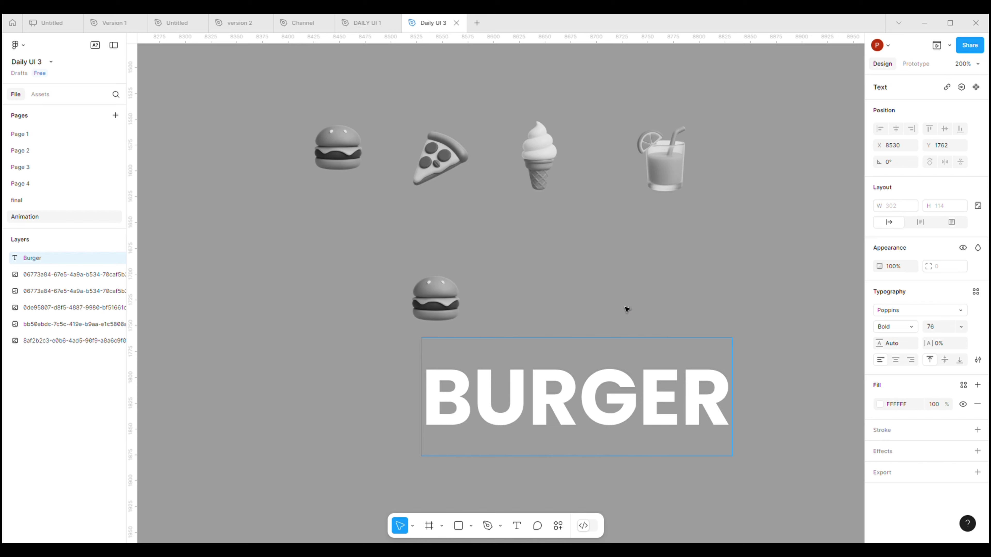
key("Escape")
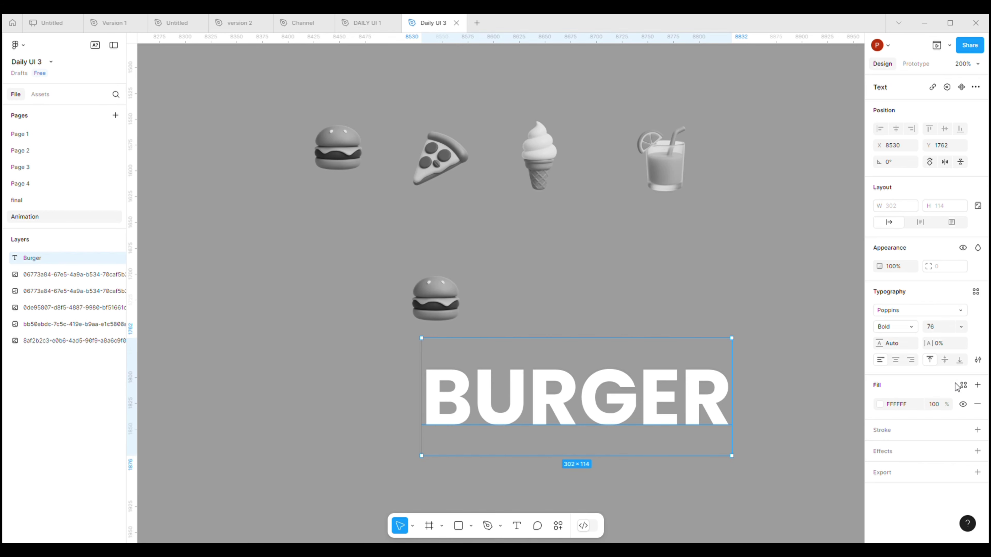
Change the burger label's letter case to title case and its font weight to Medium
left_click(976, 361)
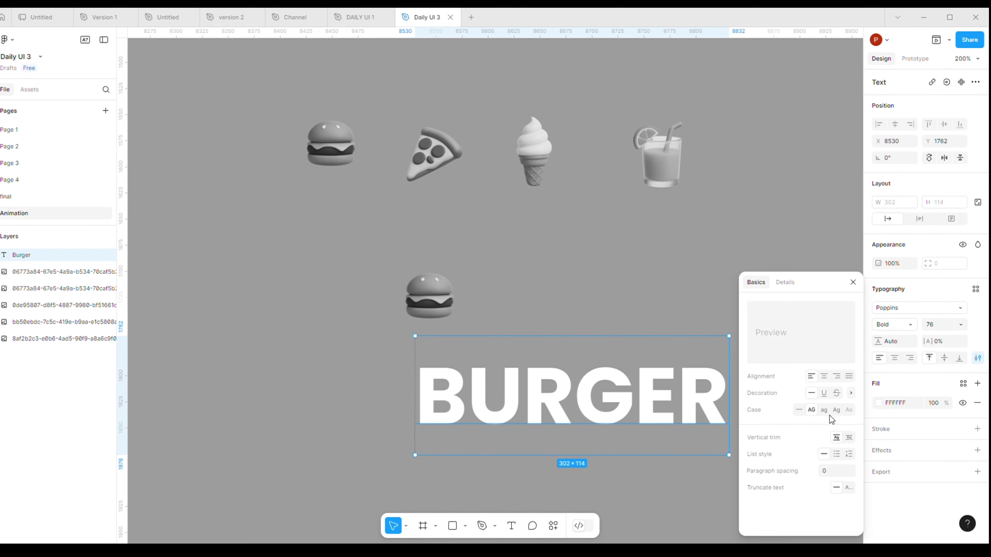
left_click(837, 415)
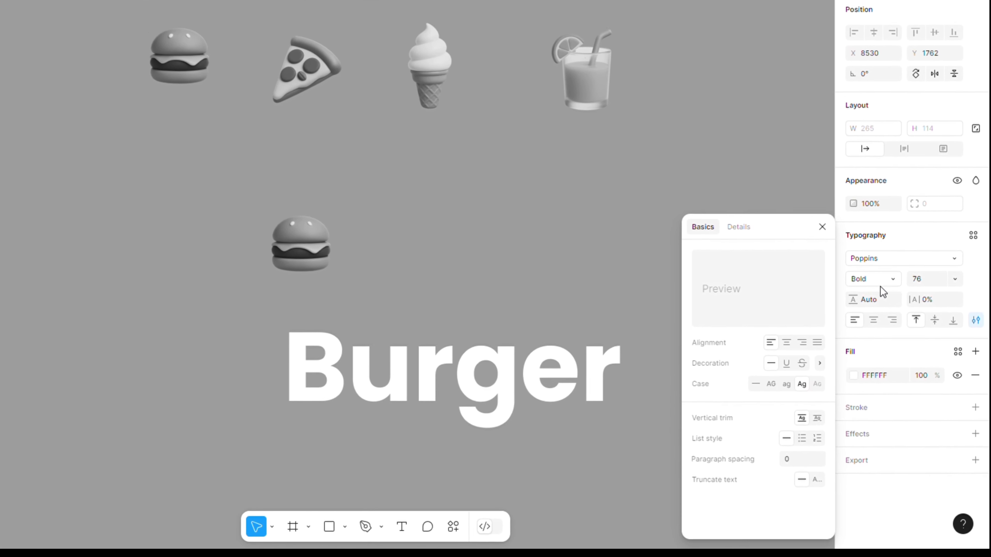
left_click(885, 307)
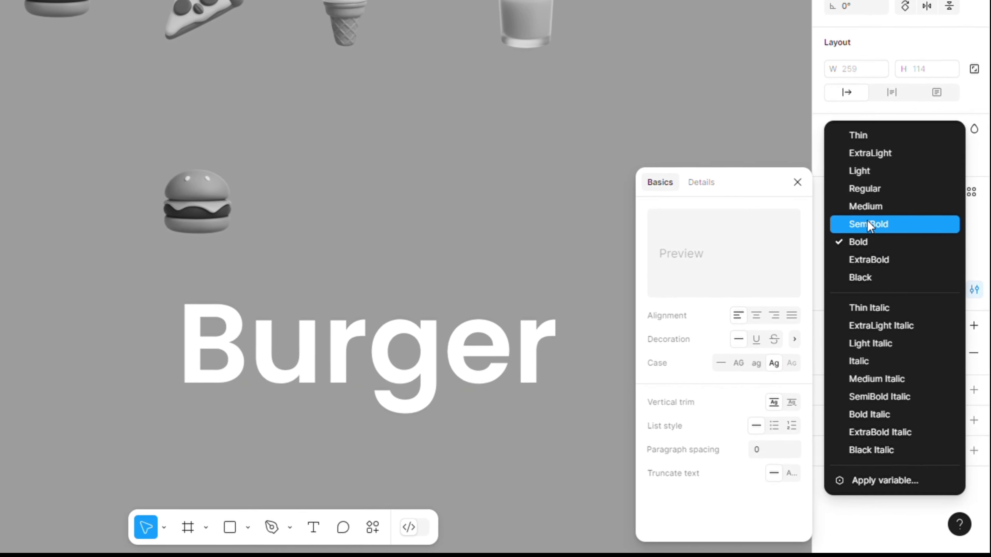
left_click(865, 206)
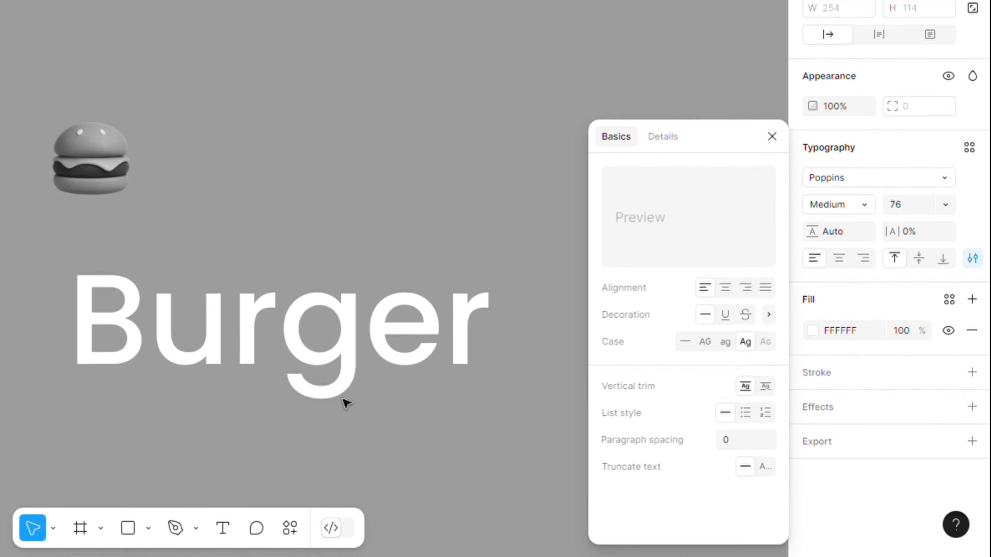
Reduce the burger label's font size to 14
left_click(904, 211)
type("28")
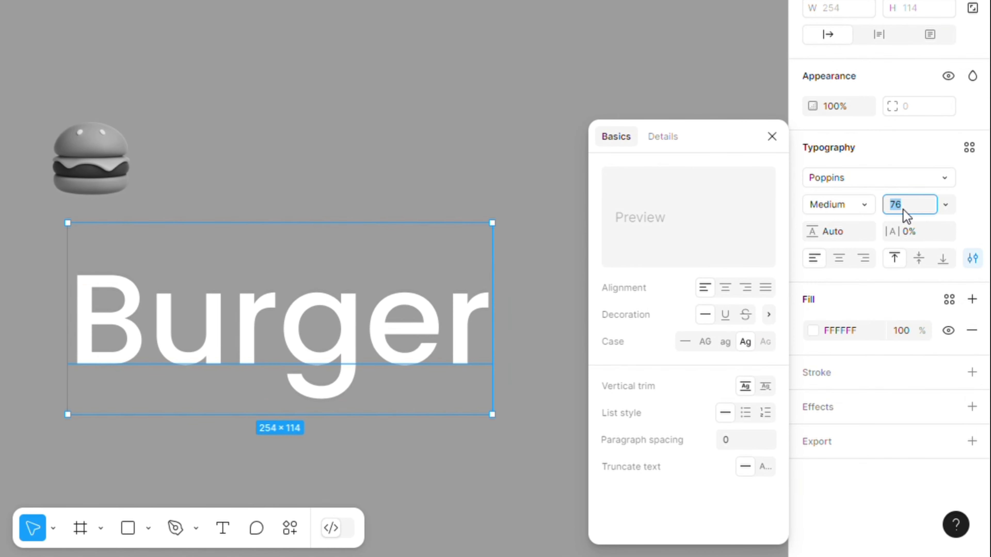
key("Return")
type("12")
key("Return")
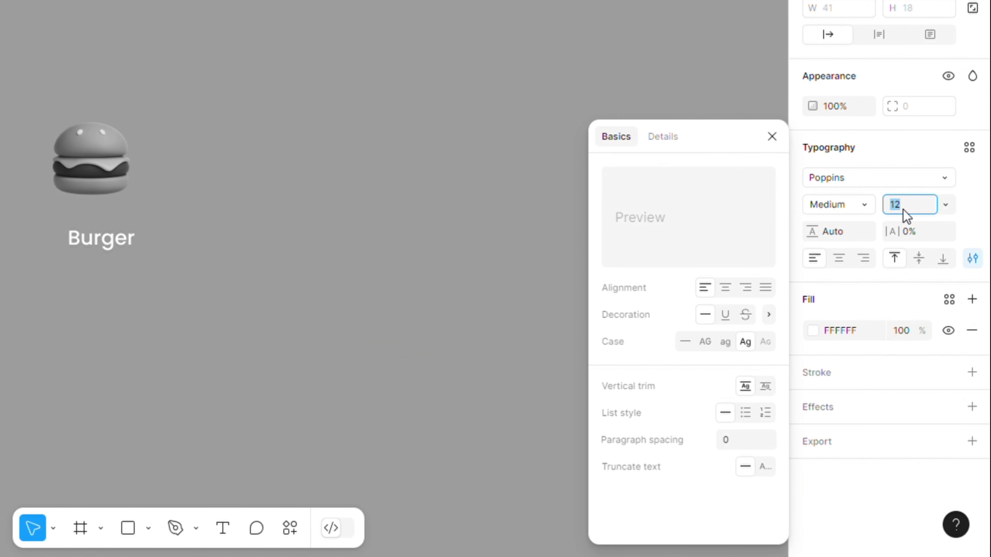
type("13")
key("Return")
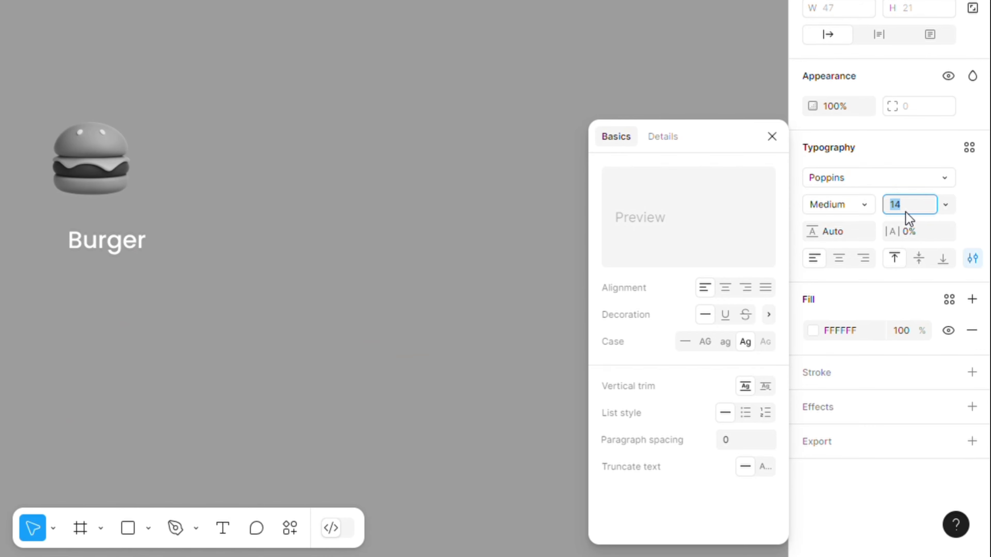
left_click(179, 249)
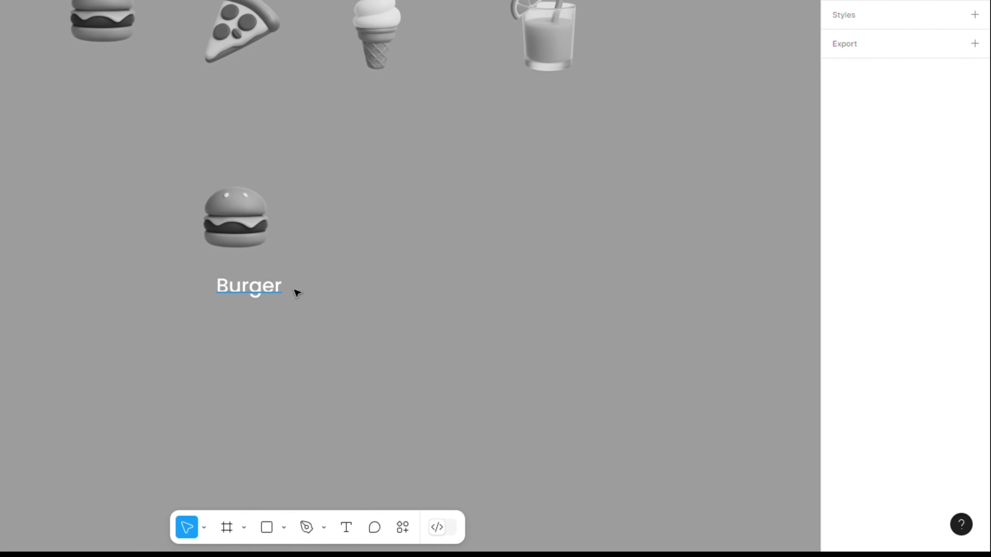
Move the Burger label closer beneath the lower burger image, roughly centred under it
left_click(218, 273)
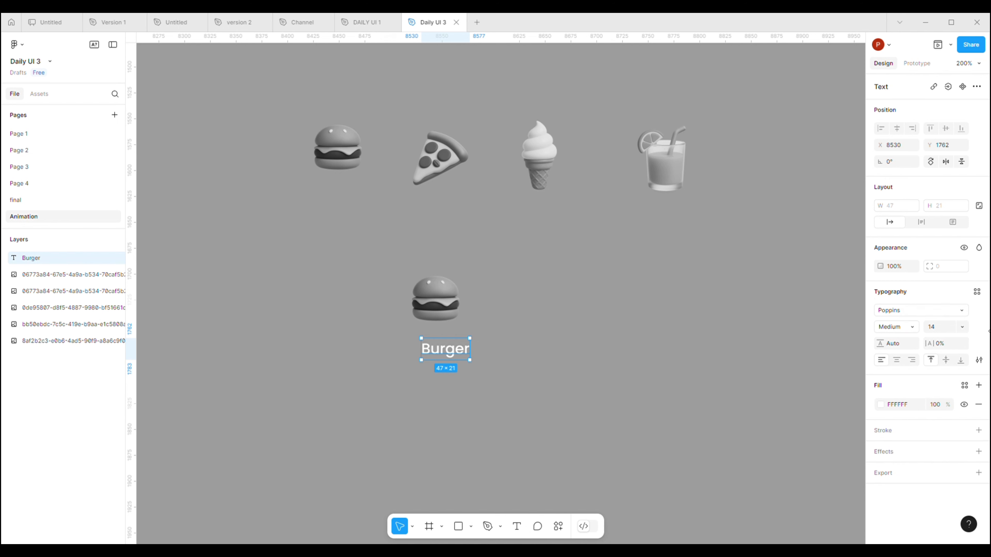
left_click(507, 390)
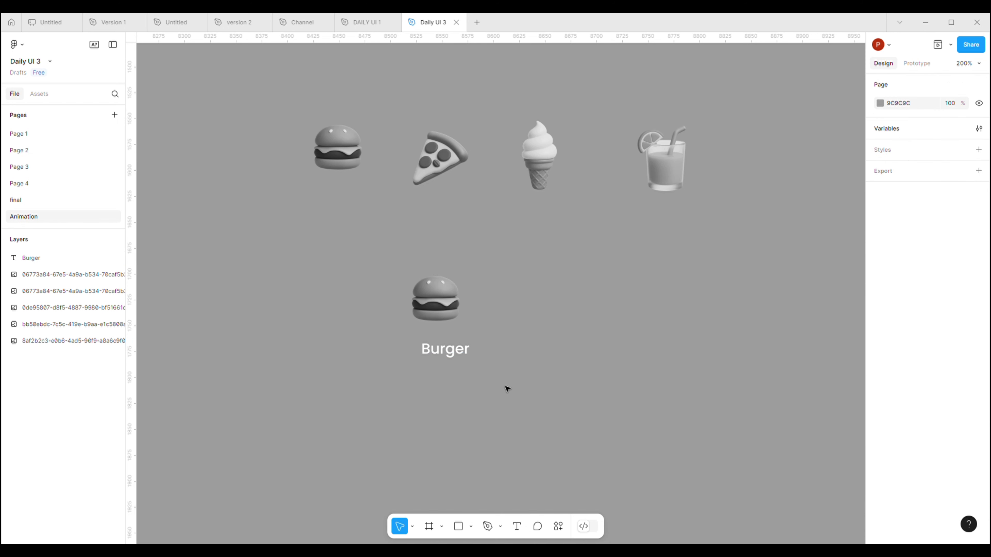
left_click_drag(458, 359, 449, 353)
left_click(498, 361)
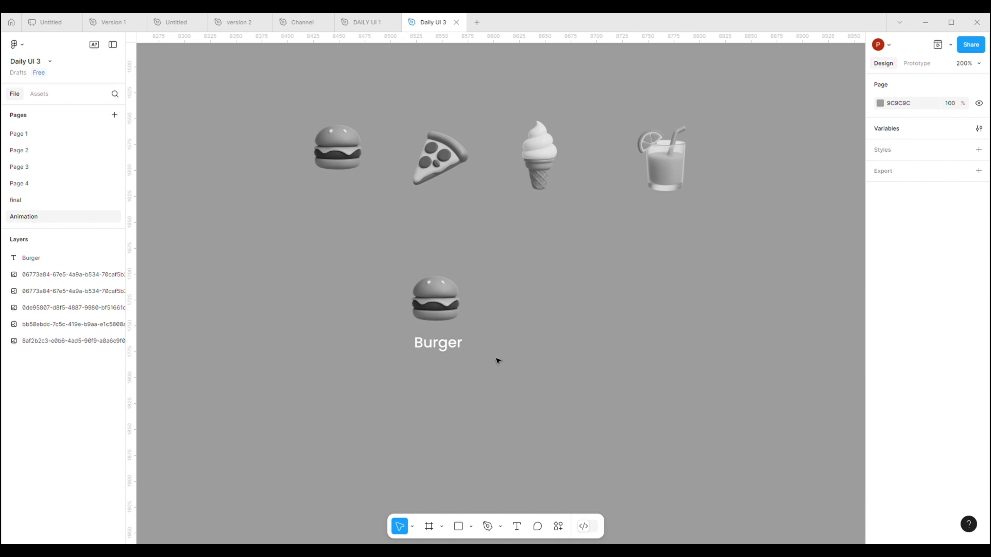
left_click_drag(445, 353, 449, 353)
left_click(507, 361)
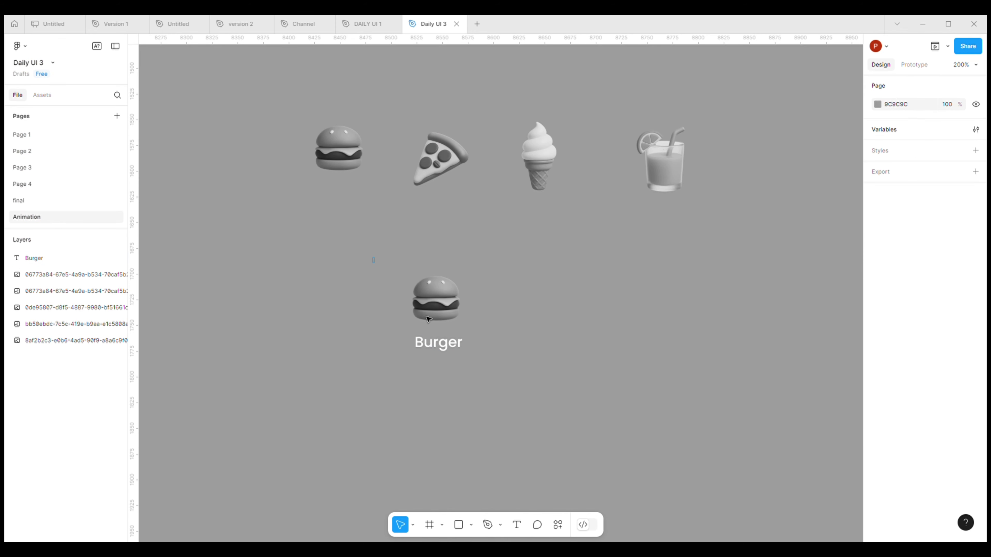
Align the lower burger image and its label on their horizontal centres and group them
left_click_drag(376, 258, 515, 376)
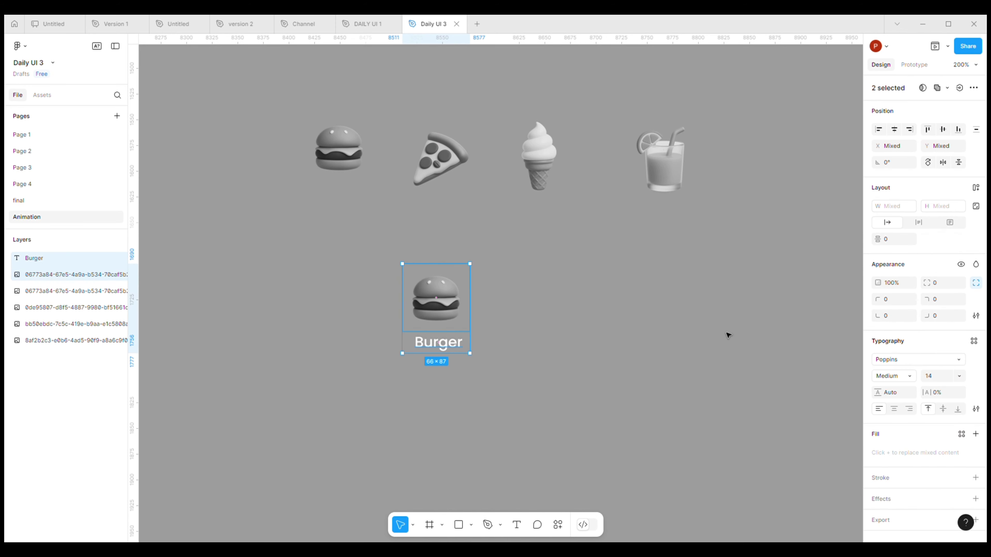
left_click(895, 129)
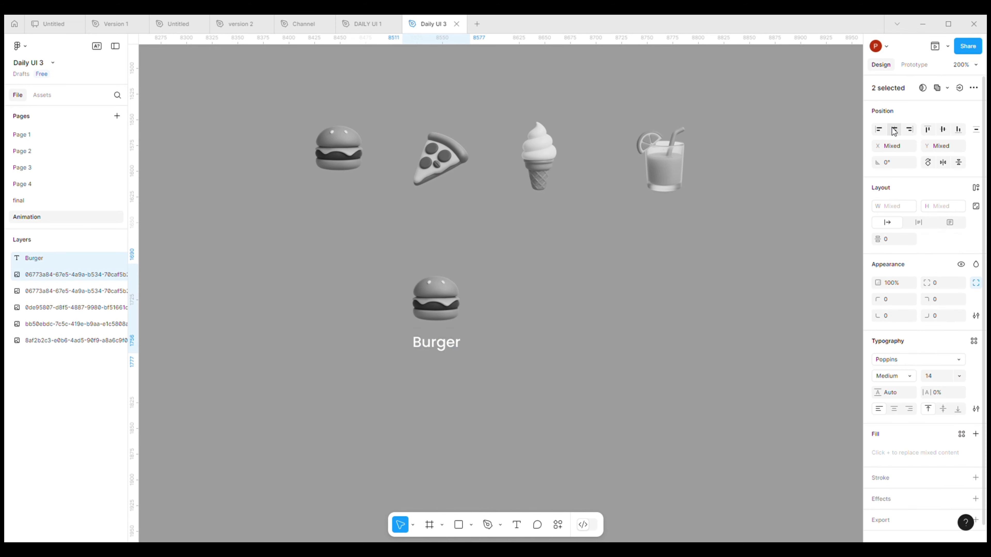
right_click(442, 323)
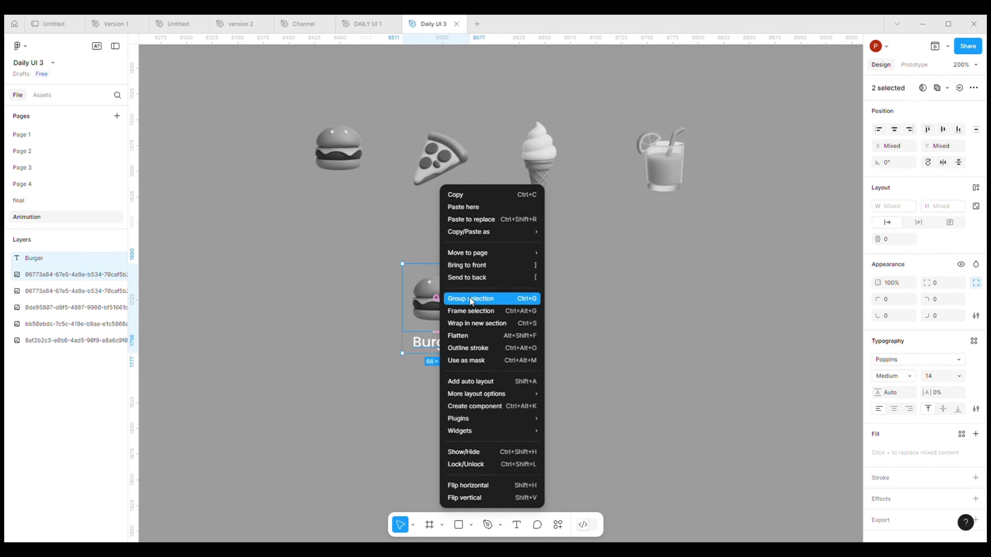
left_click(512, 302)
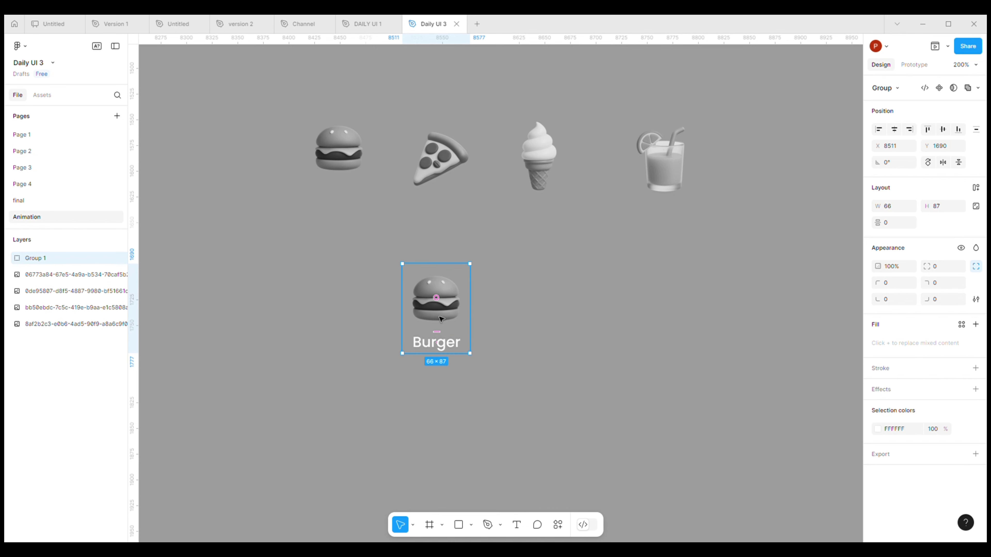
Duplicate the burger group to its right and replace the copy's image with the pizza image from the upper row
left_click_drag(436, 297, 542, 298)
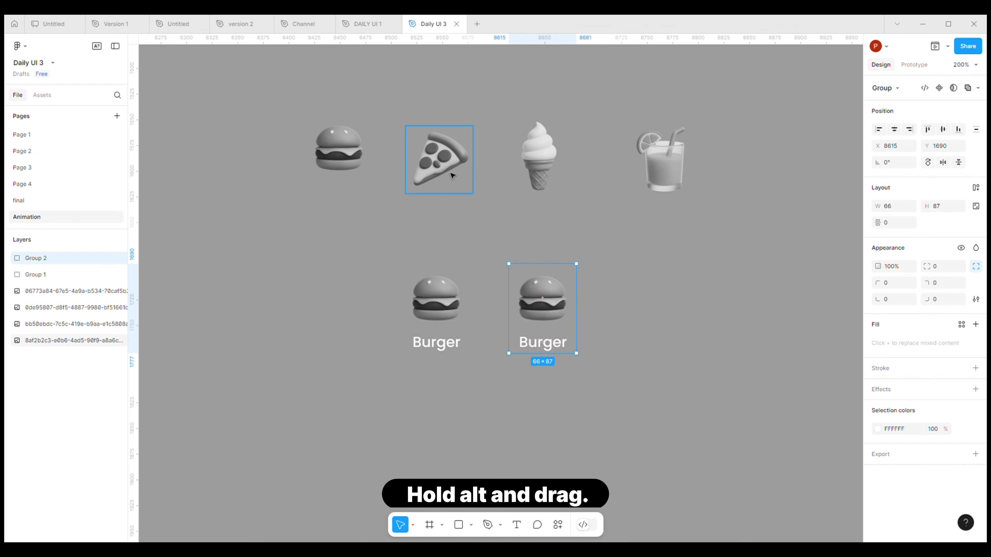
left_click(439, 167)
right_click(437, 167)
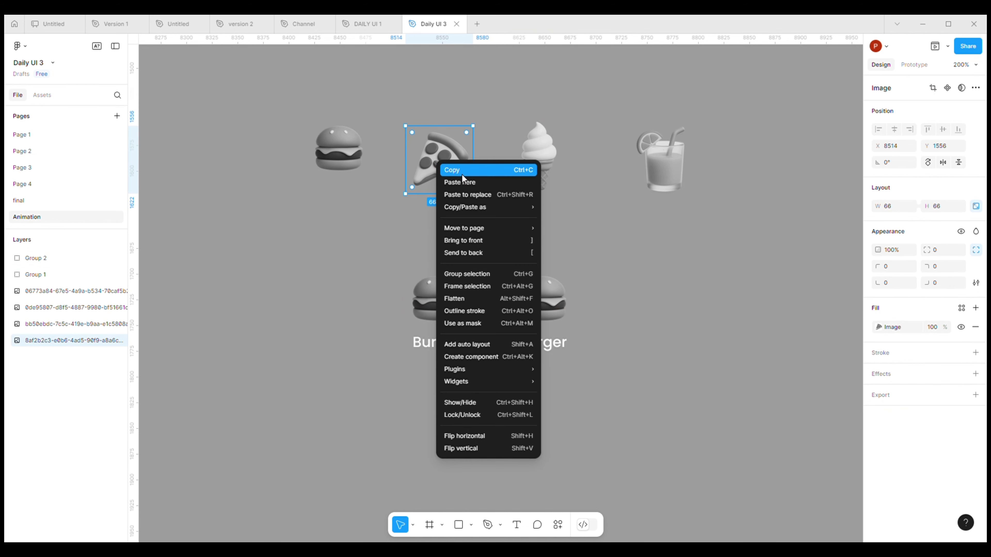
left_click(488, 170)
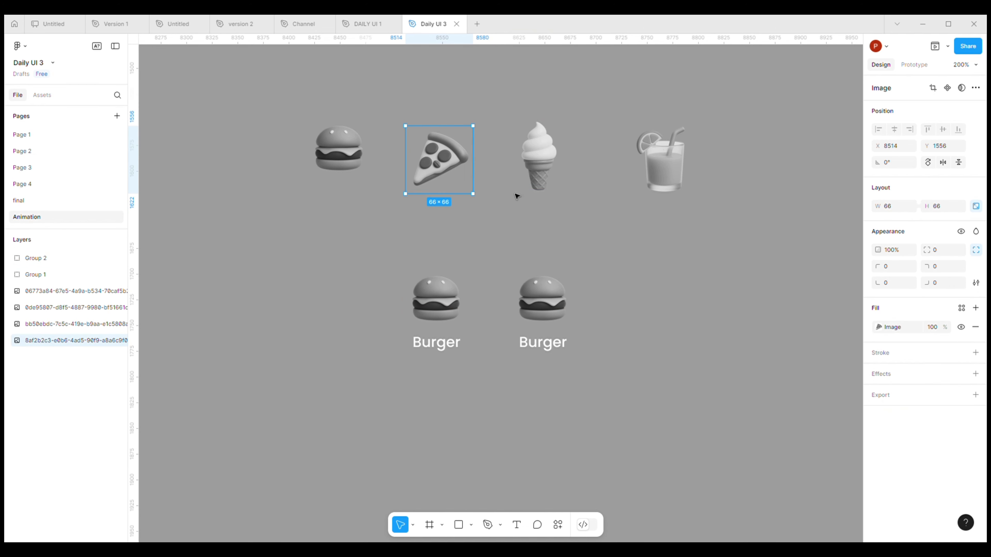
double_click(550, 317)
right_click(524, 303)
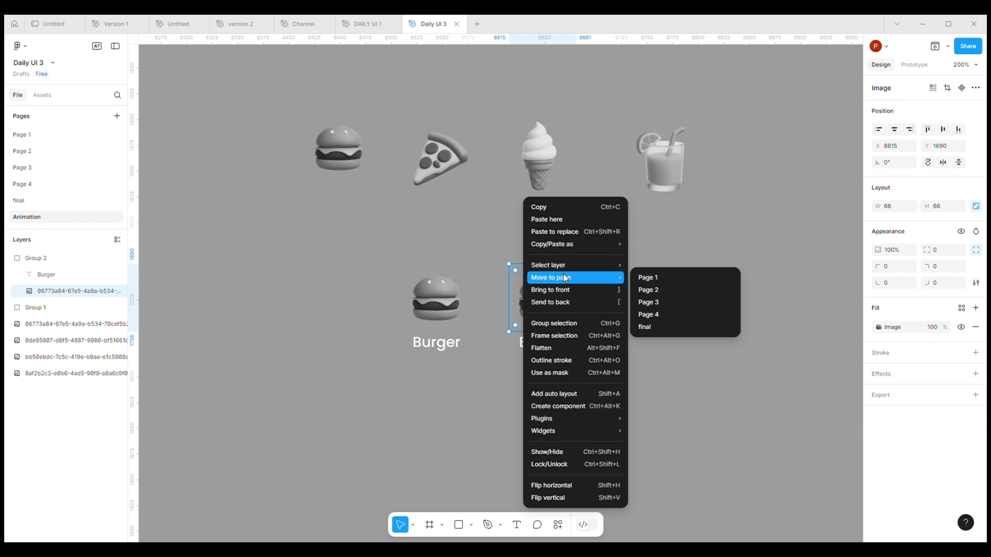
left_click(577, 233)
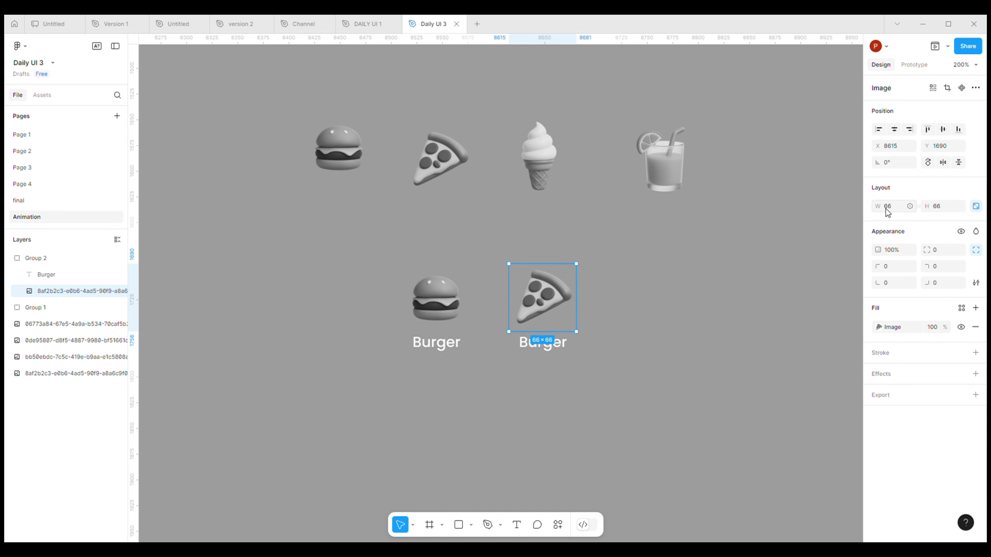
Change the label in the duplicated group to "Pizza"
left_click(548, 349)
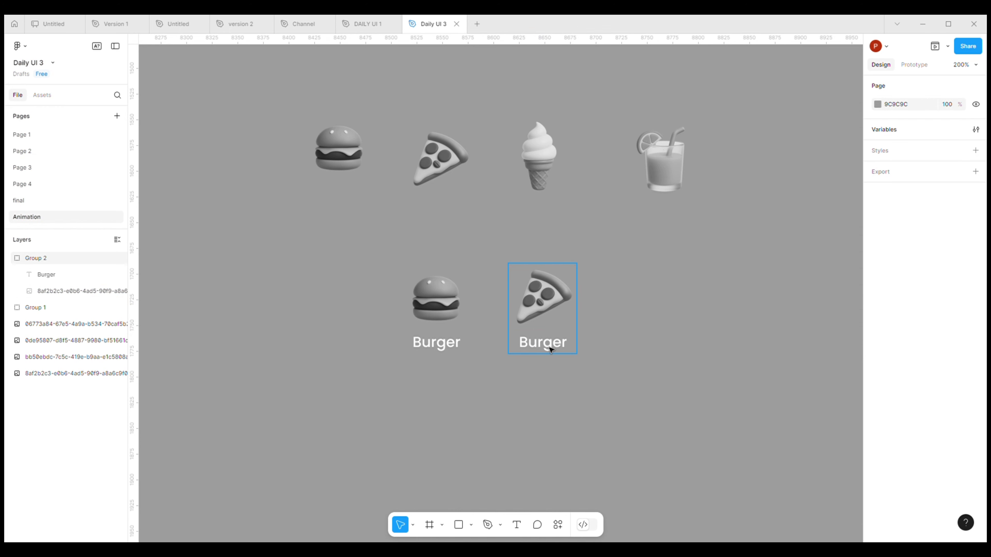
left_click(550, 350)
double_click(551, 350)
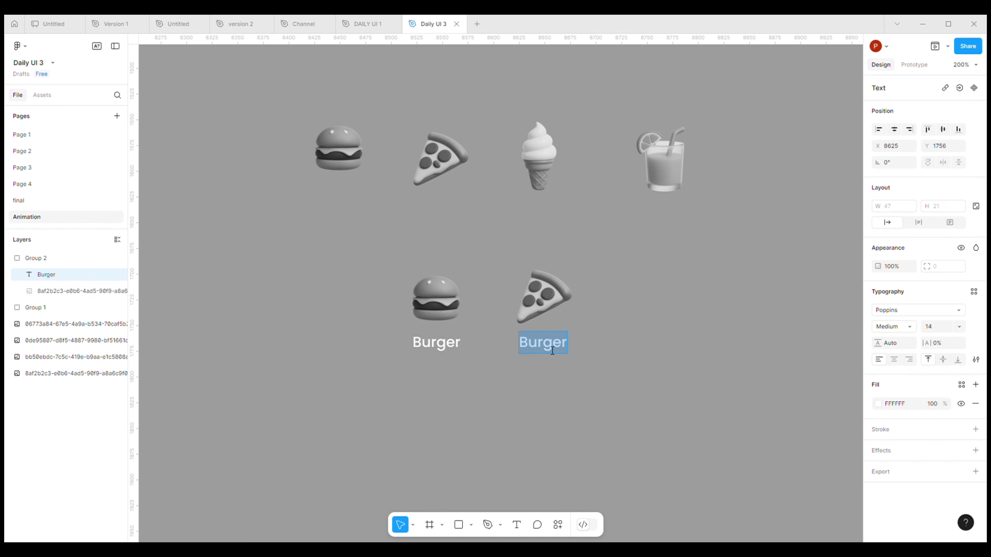
type("Pizza")
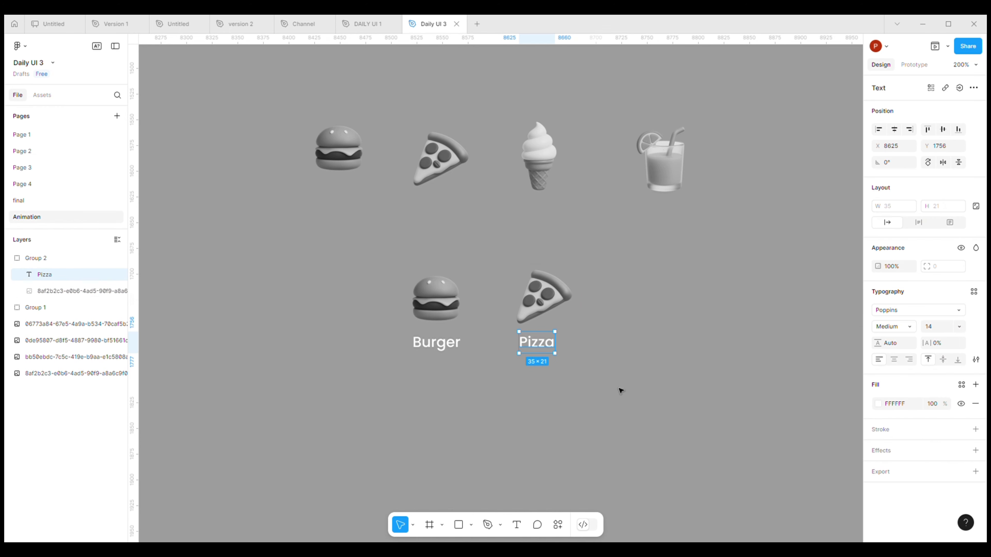
Centre the Pizza label horizontally with the pizza image in its group
left_click(545, 352)
left_click(551, 346)
left_click(542, 309, "shift")
left_click(894, 130)
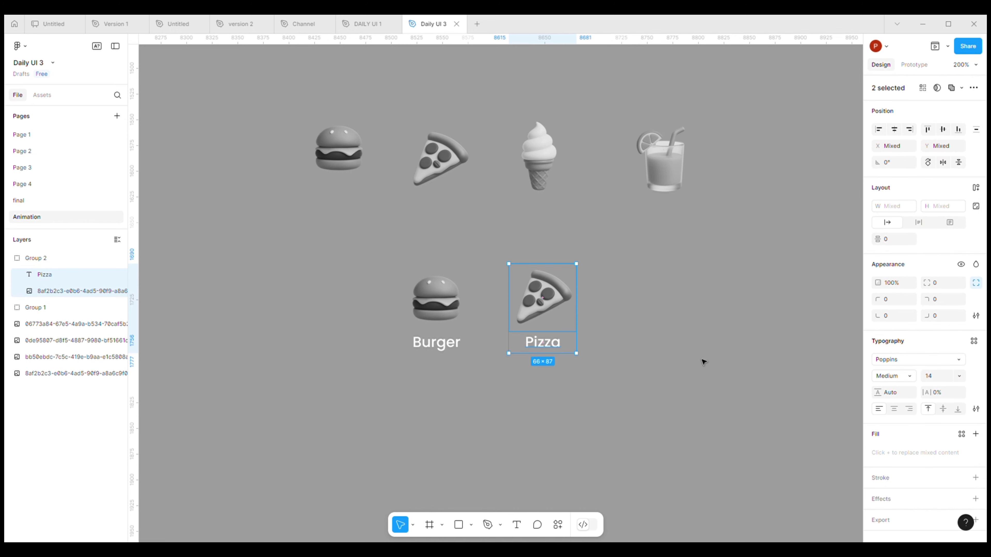
left_click(534, 371)
Duplicate the pizza group to its right and replace the copy's image with the ice cream image from the upper row
left_click(548, 329)
left_click_drag(548, 330, 647, 329)
left_click(550, 164)
right_click(549, 158)
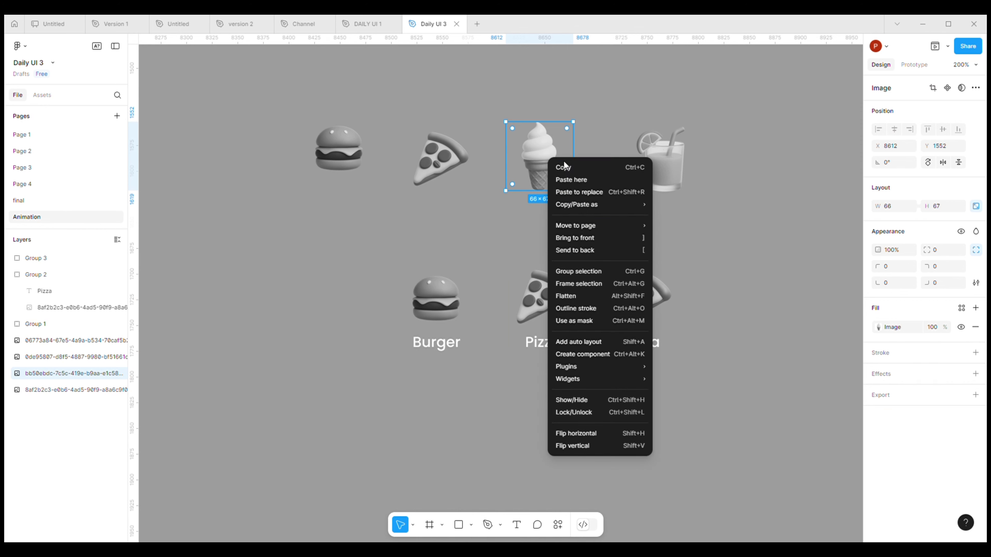
left_click(600, 174)
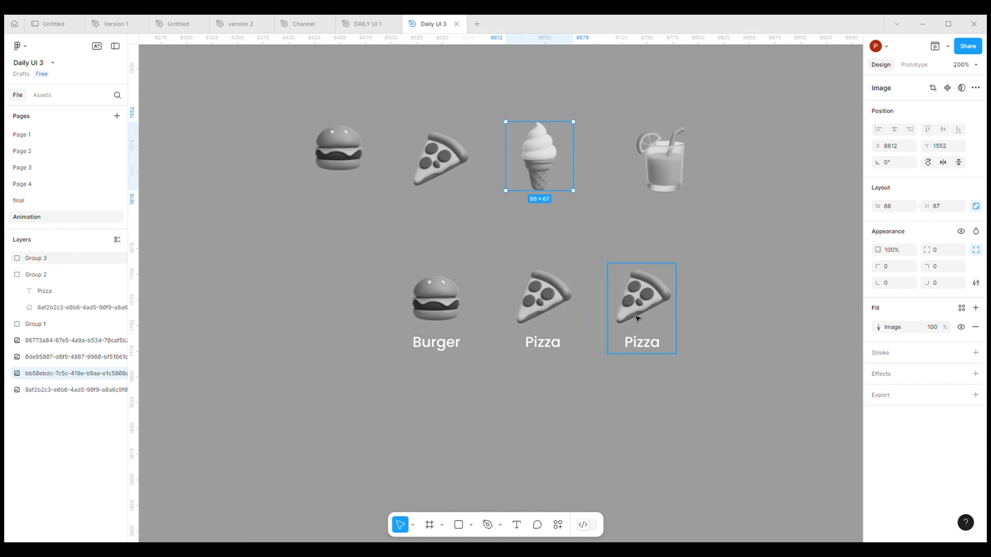
double_click(643, 312)
right_click(643, 306)
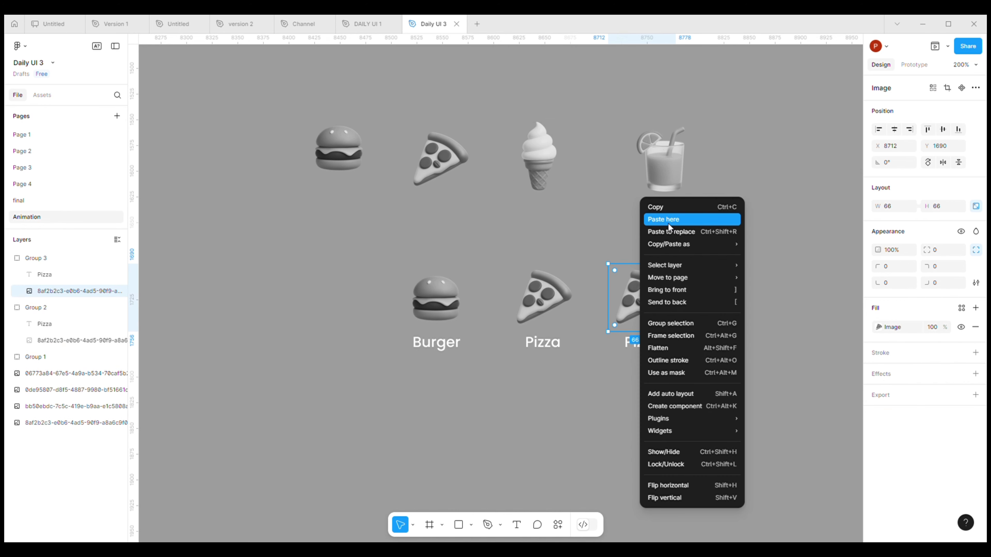
left_click(690, 234)
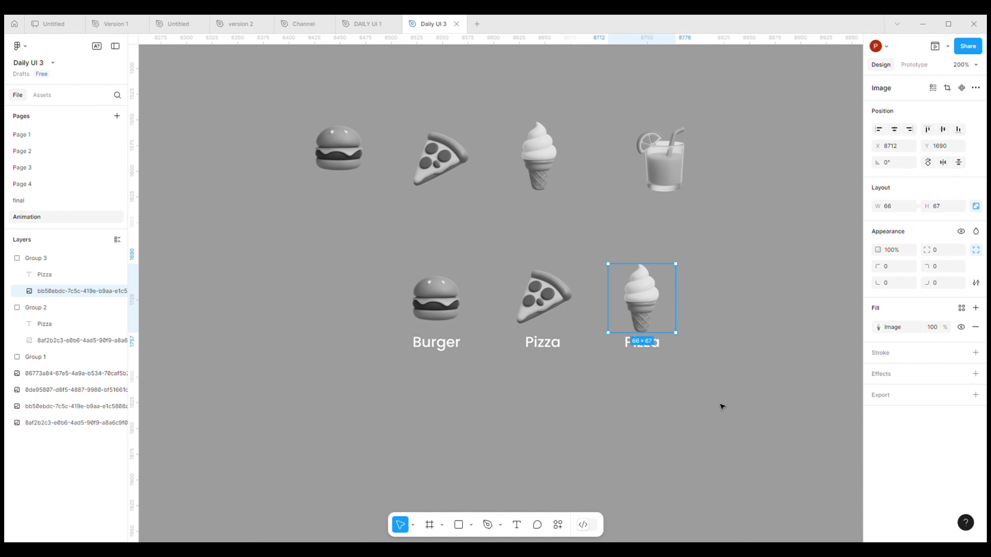
Duplicate the ice cream group to its right and replace the copy's image with the juice glass image from the upper row
left_click(749, 298)
left_click_drag(749, 298, 575, 292)
left_click_drag(486, 319, 564, 316)
right_click(478, 157)
left_click(535, 169)
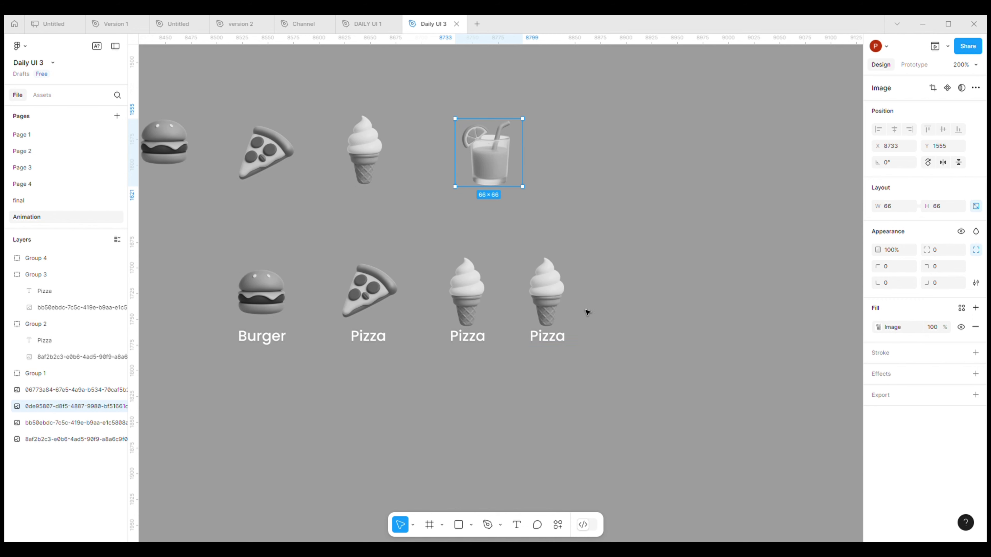
double_click(556, 293)
right_click(556, 293)
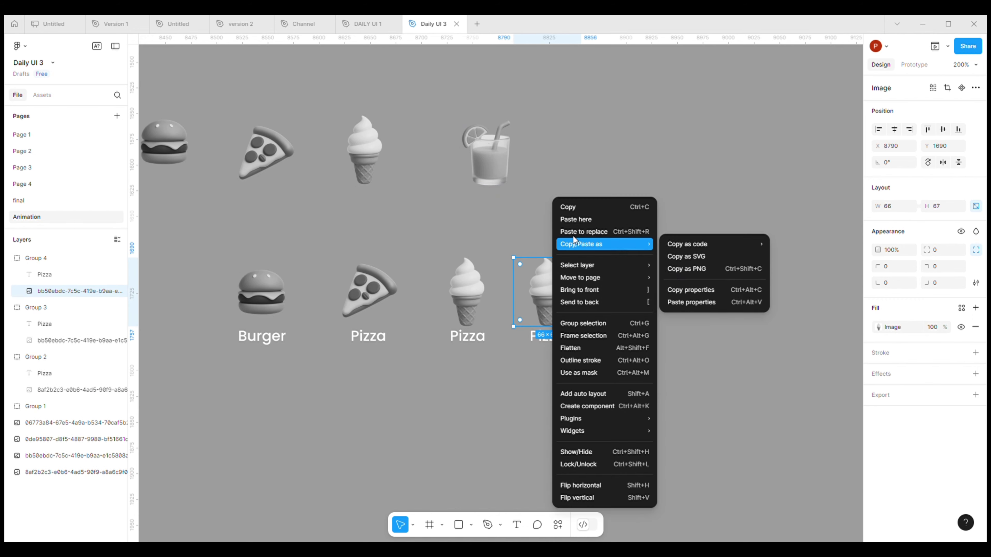
left_click(583, 231)
left_click(428, 461)
Change the ice cream group's label to "Ice Cream" and centre it horizontally with the ice cream image
scroll(446, 365, "left", 4)
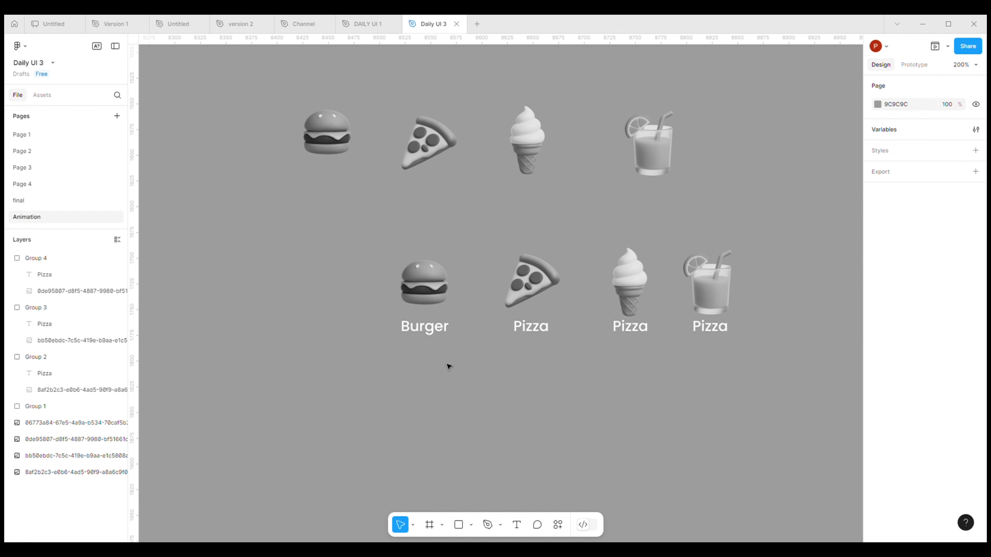
double_click(640, 327)
double_click(641, 331)
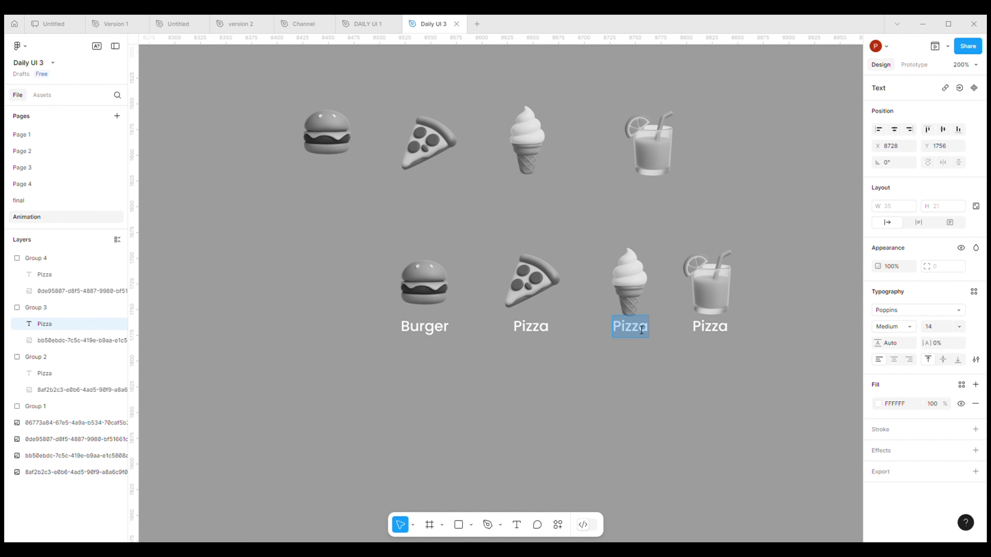
type("Ica")
key("BackSpace")
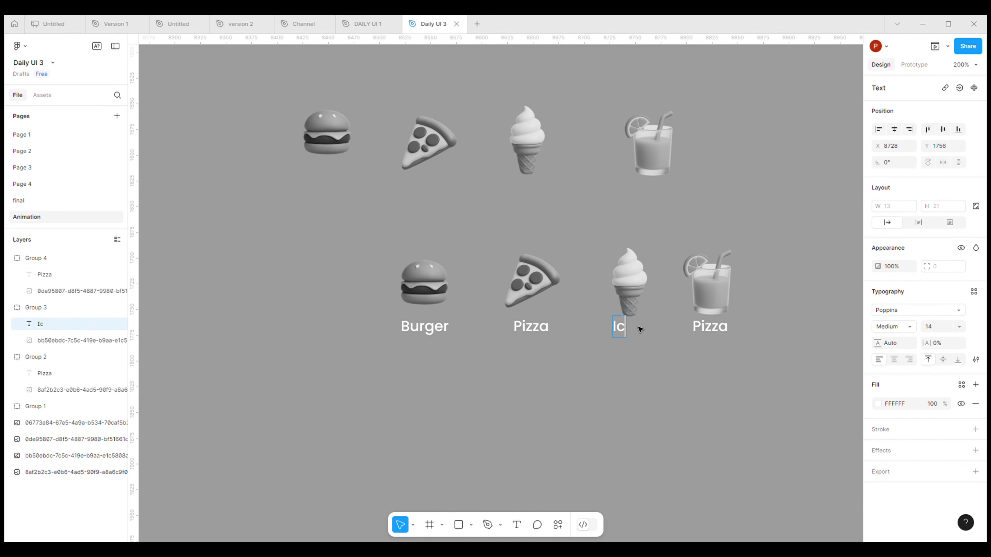
type("e Cream")
key("Escape")
left_click(630, 285, "shift")
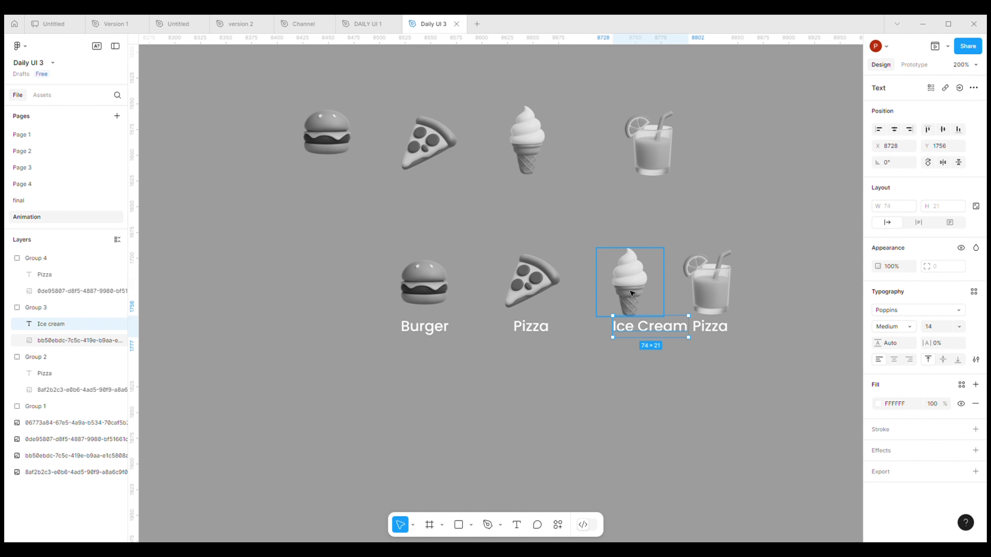
left_click(894, 129)
Move the drink group right, clear of the Ice Cream label, and change its label to "Juice"
left_click(705, 302)
left_click_drag(705, 302, 741, 335)
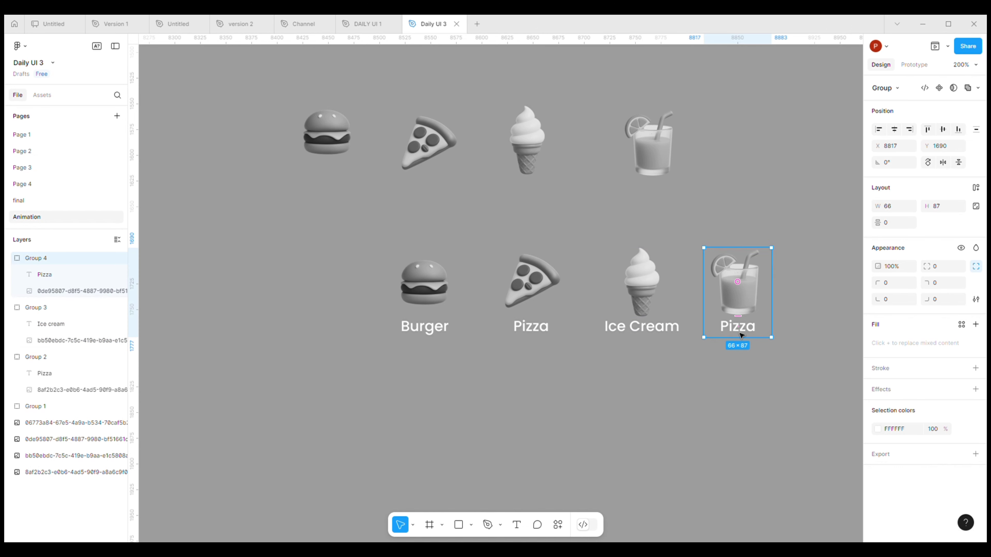
double_click(742, 331)
double_click(745, 330)
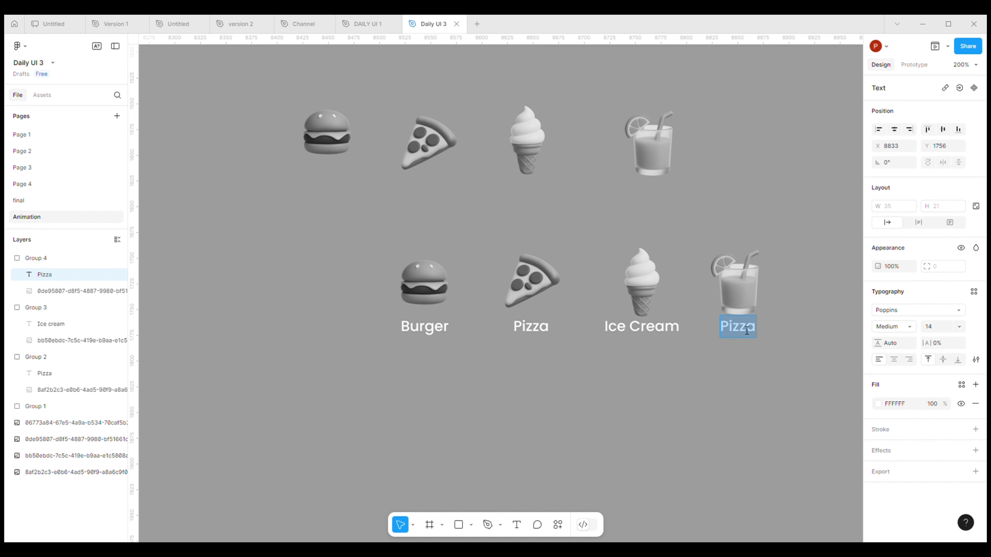
type("Juice")
key("Escape")
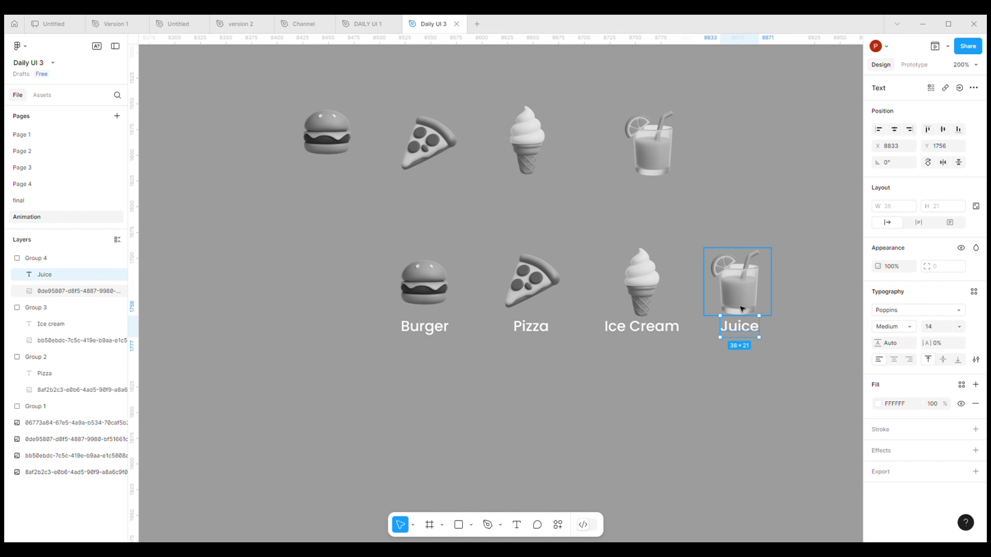
Centre the Juice label horizontally with the drink image in its group
key("ctrl+a")
left_click(900, 132)
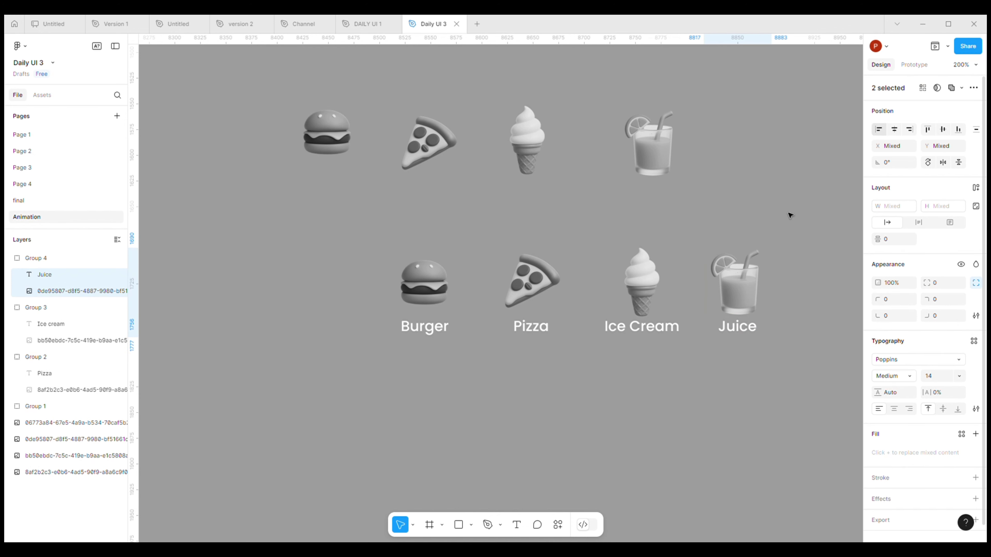
left_click(648, 371)
Rename the burger group's layer as "Burger"
left_click(443, 318)
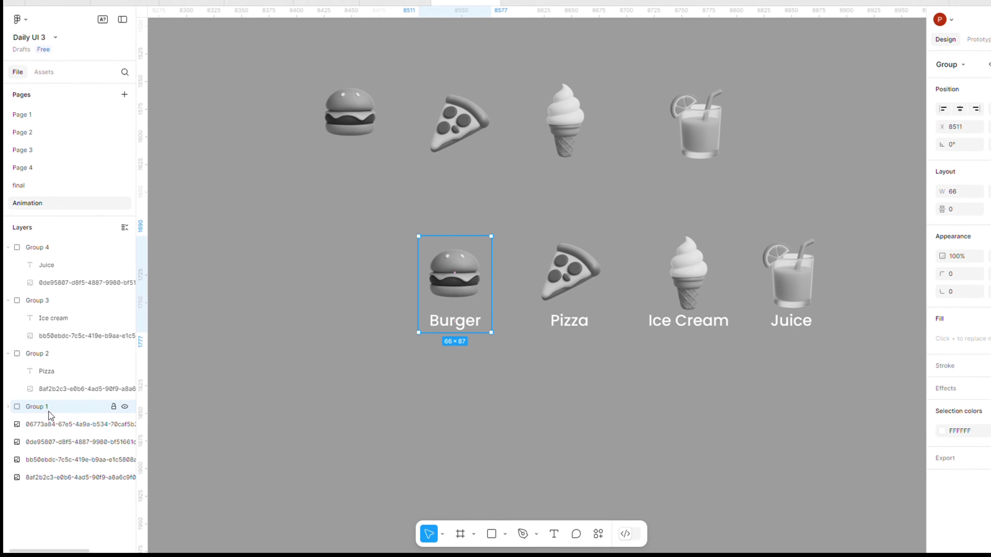
double_click(43, 407)
type("Bu")
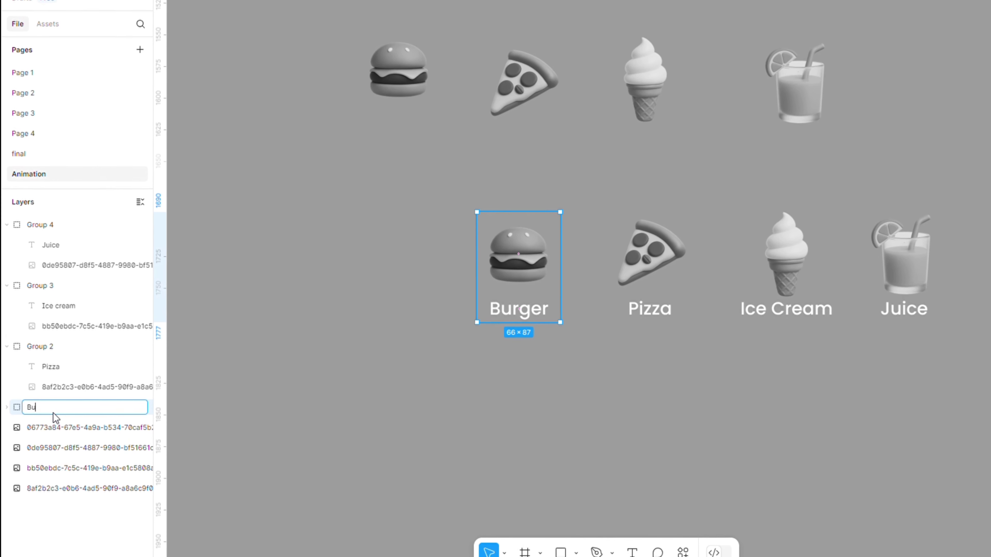
type("r")
type("ge")
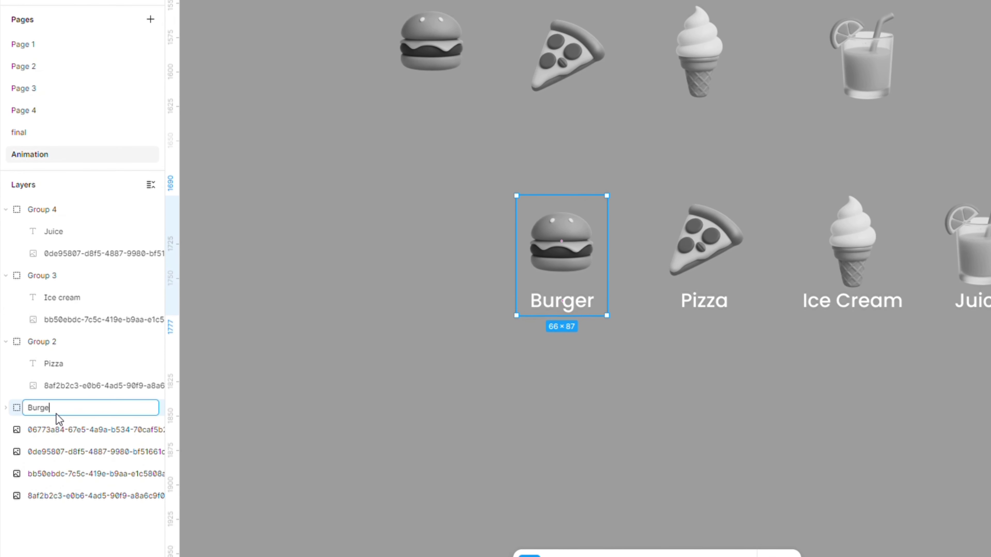
type("r")
left_click(303, 438)
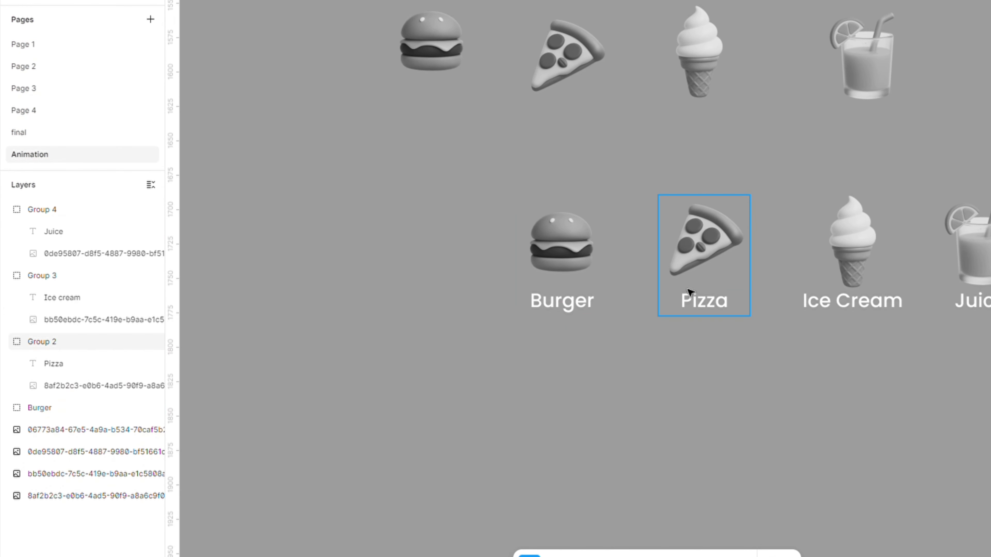
Collapse the pizza group's layer and rename it as "Pizza"
left_click(689, 292)
left_click(7, 341)
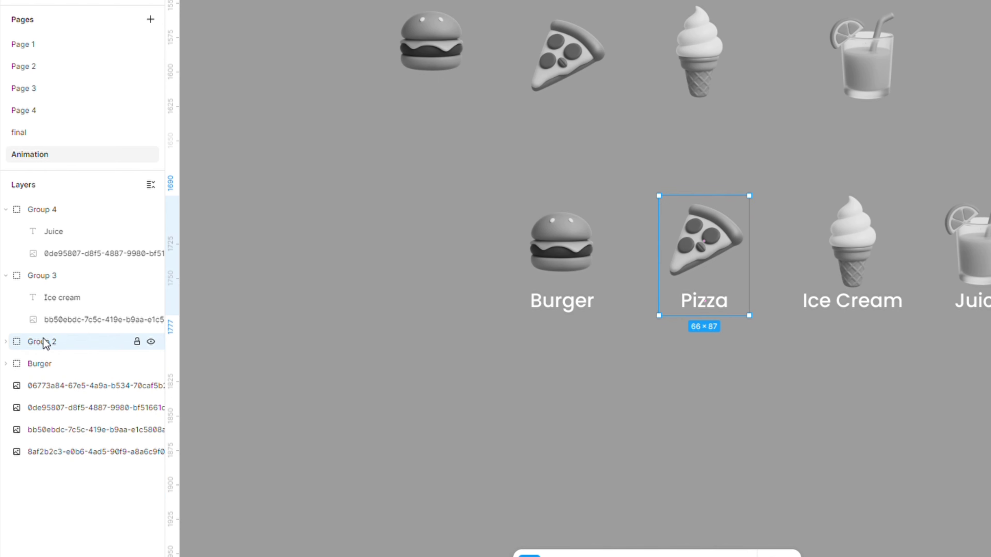
double_click(43, 342)
type("P")
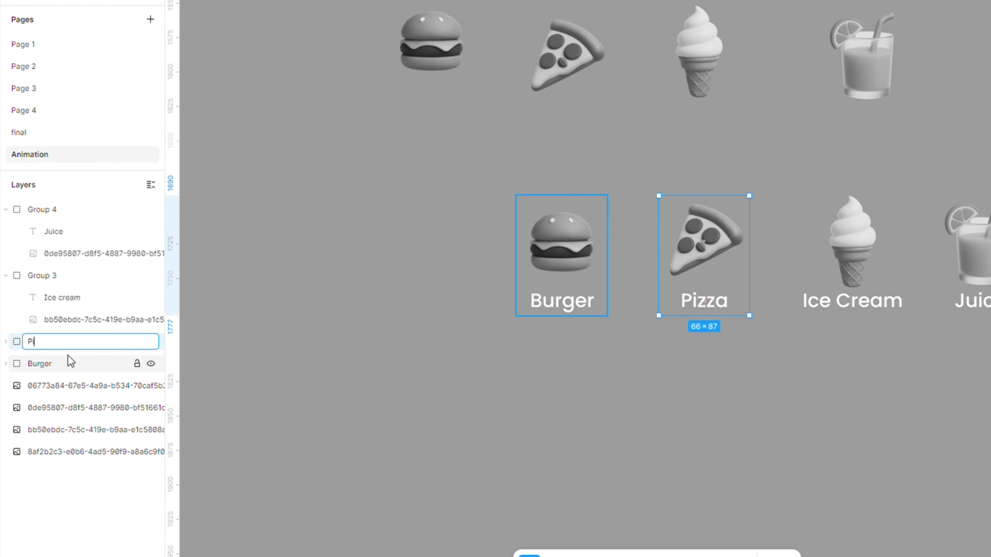
type("izza")
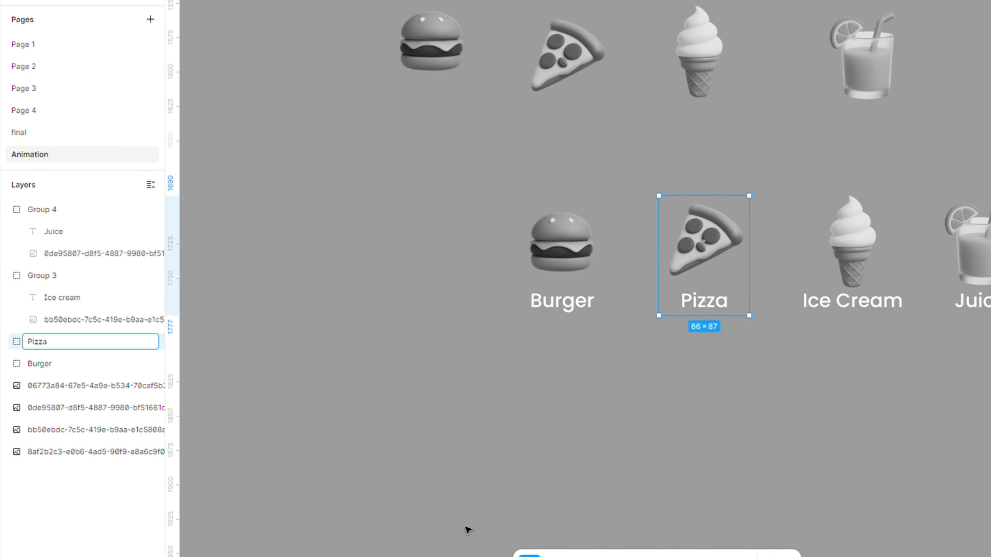
left_click(858, 402)
Collapse the ice cream group's layer and rename it as "Ice cream"
left_click(848, 310)
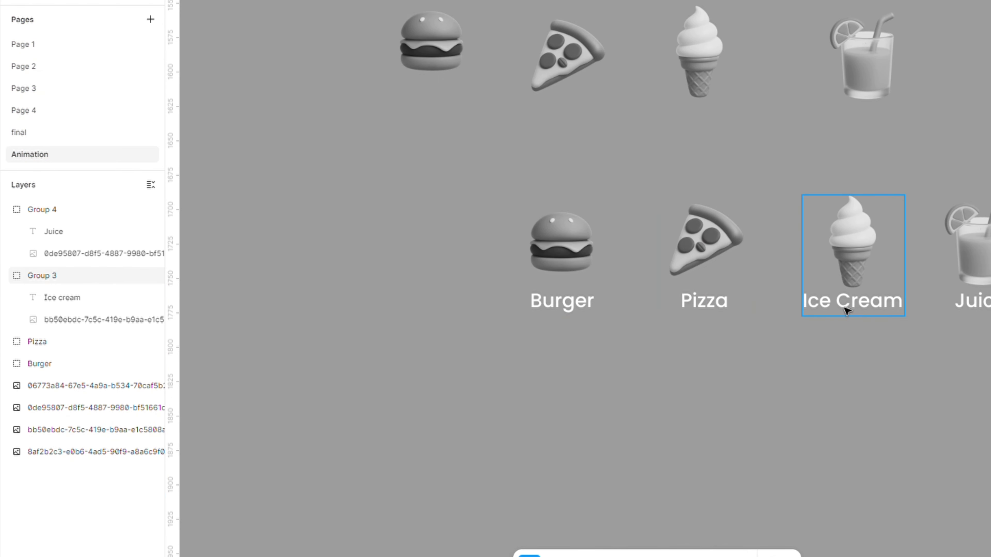
left_click(6, 276)
double_click(43, 275)
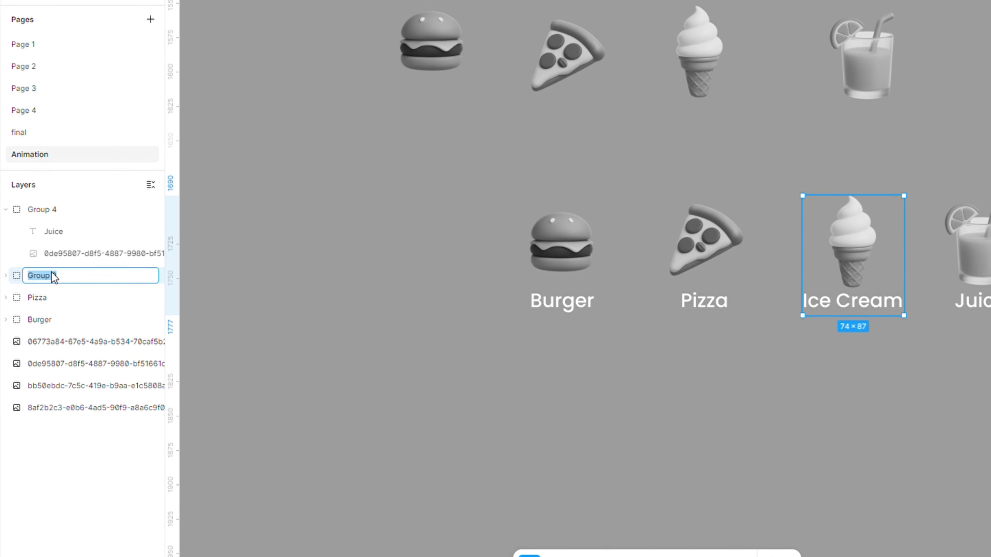
type("Ice cream")
left_click(694, 468)
Rename the drink group's layer as "Juice" and collapse it
left_click(42, 209)
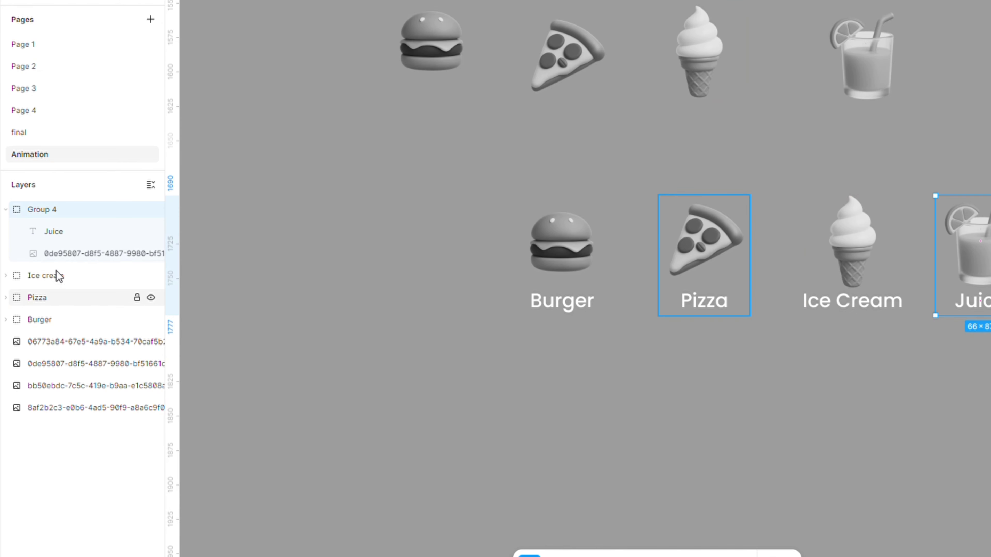
double_click(63, 217)
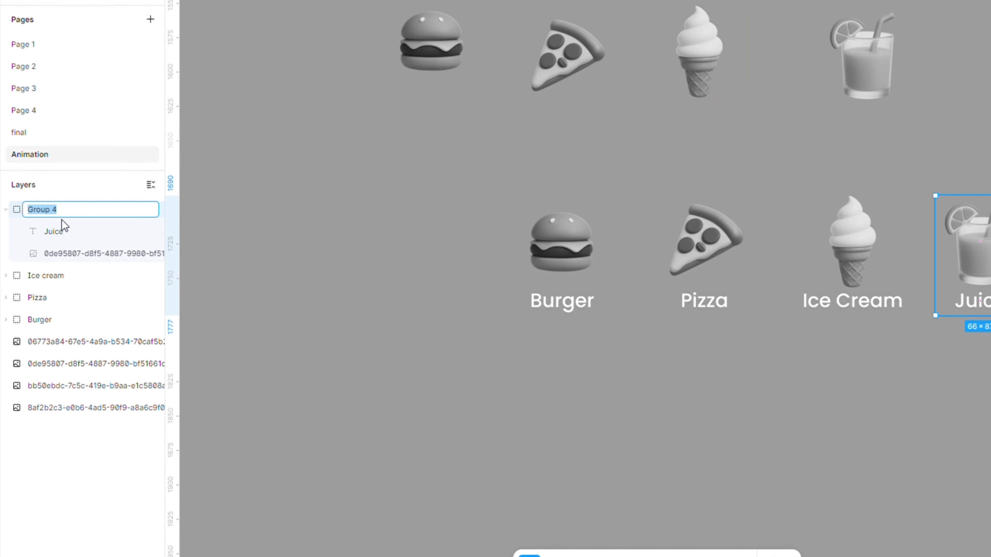
type("Juice")
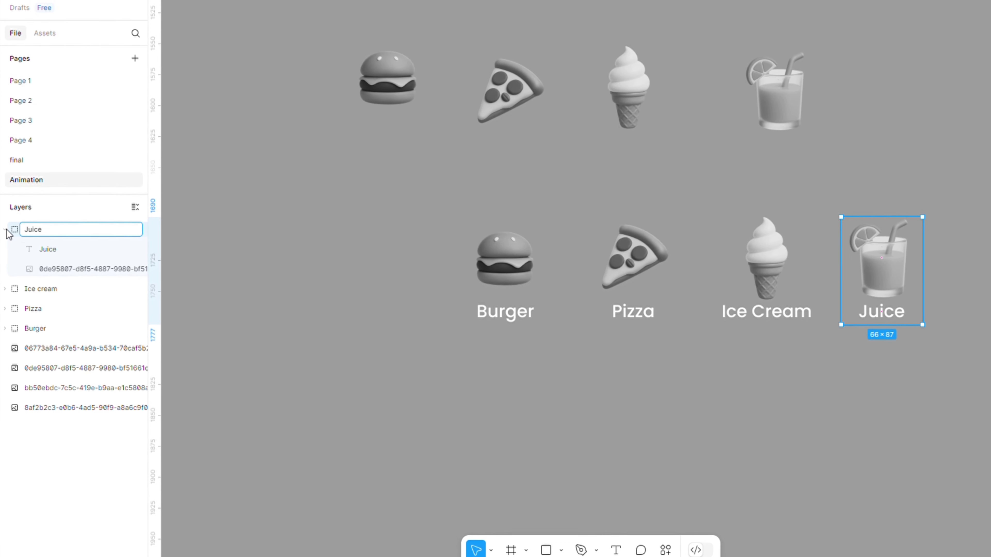
left_click(7, 230)
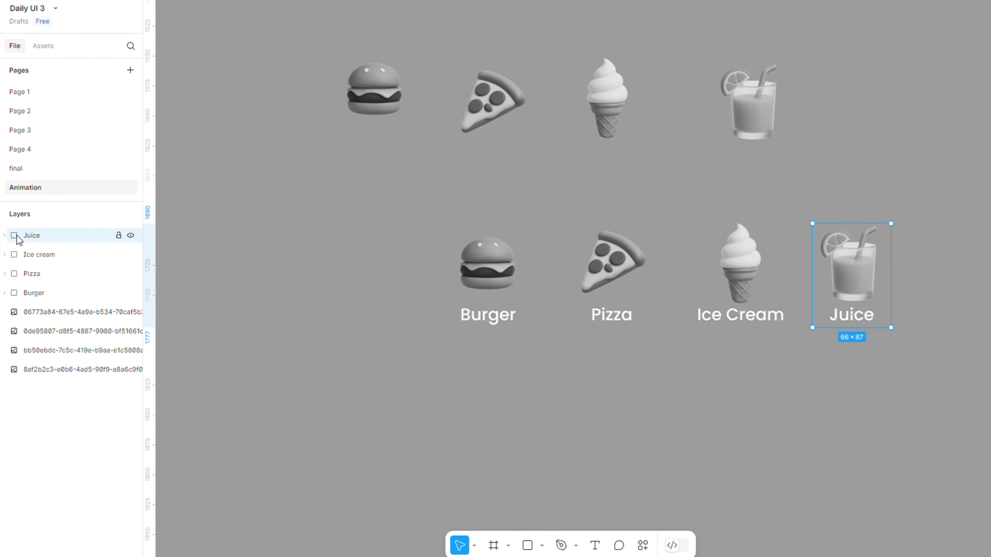
left_click(949, 453)
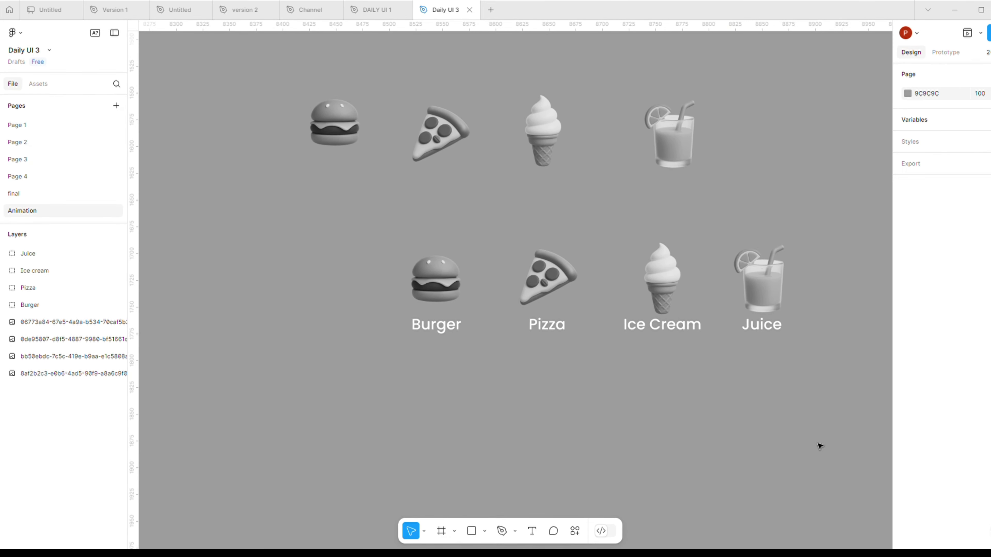
left_click_drag(820, 446, 665, 434)
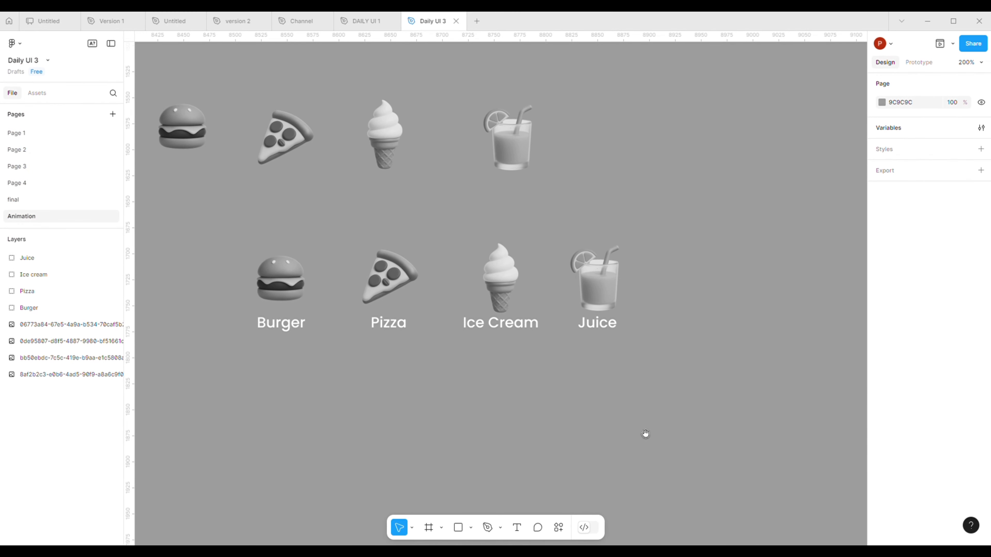
left_click_drag(488, 387, 502, 408)
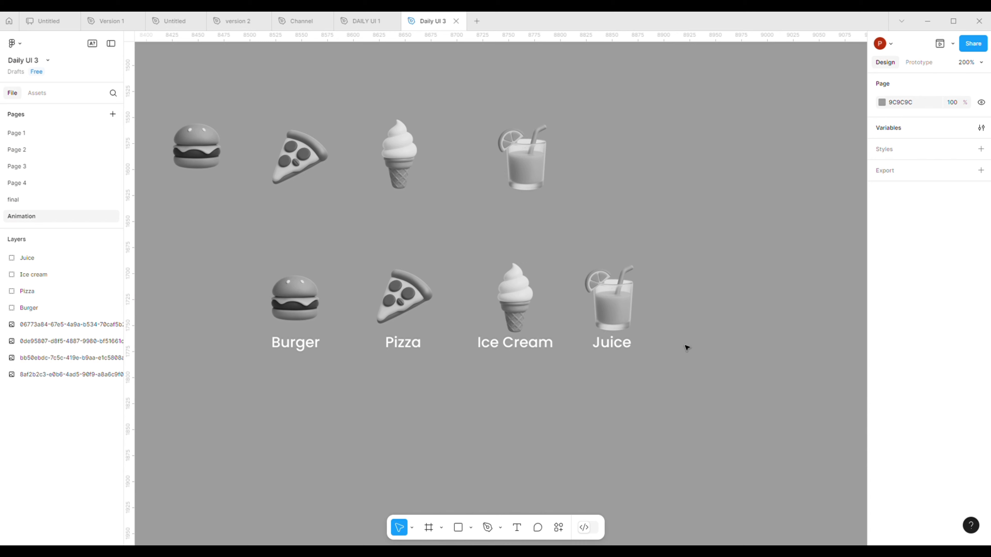
left_click(301, 346)
left_click(301, 344)
left_click(359, 390)
Create a frame on the empty canvas right of the labelled food row, 430 wide and 120 high
key("ctrl+minus")
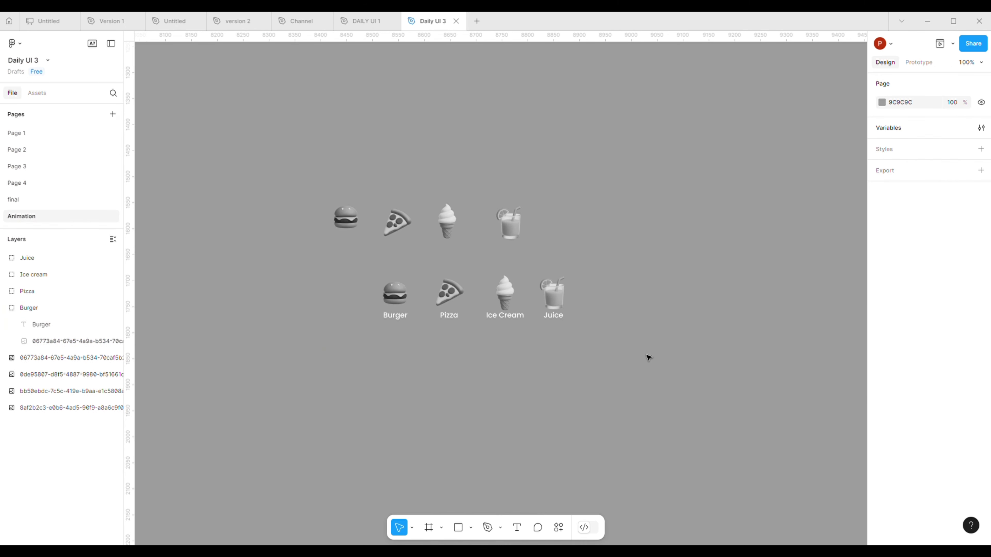
scroll(585, 351, "right", 4)
key("f")
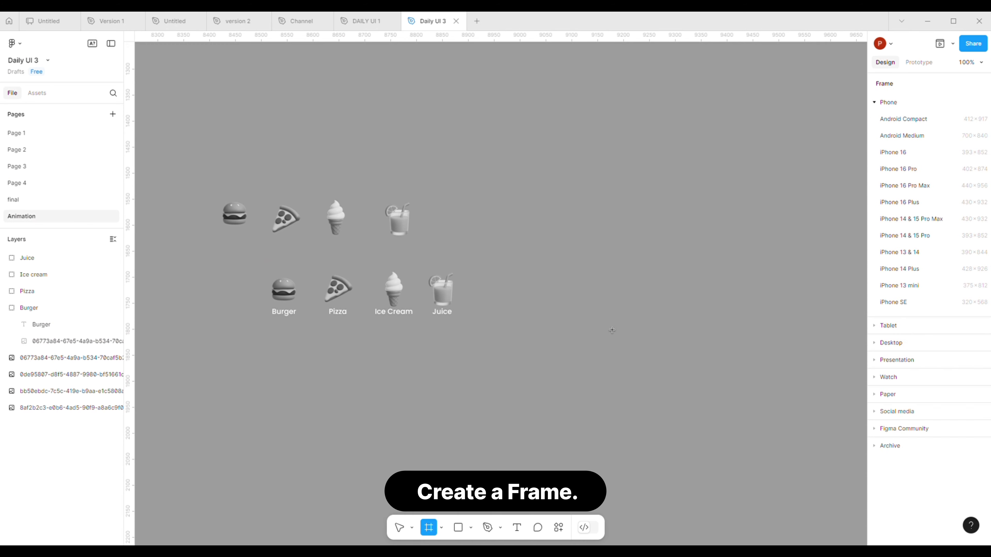
left_click_drag(493, 272, 704, 343)
left_click(899, 209)
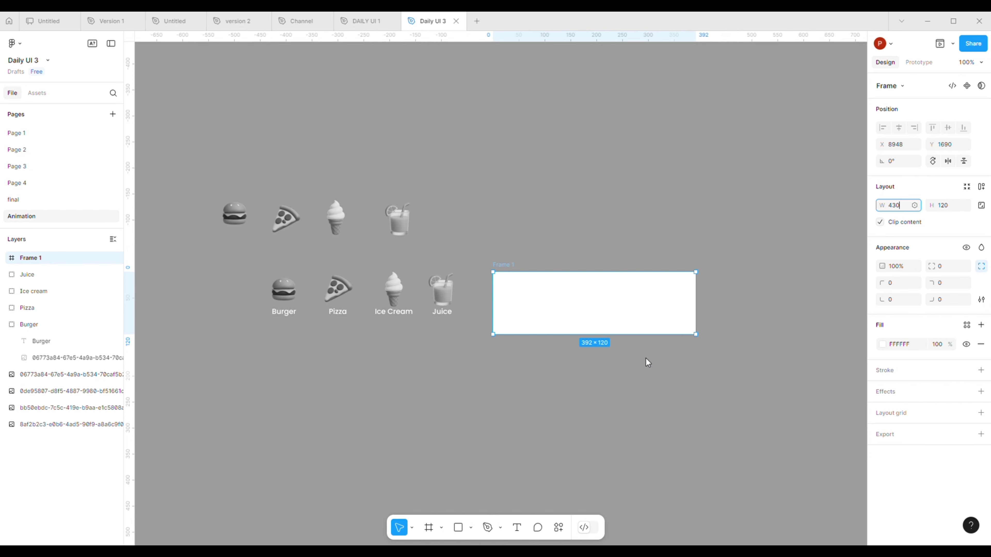
key("Return")
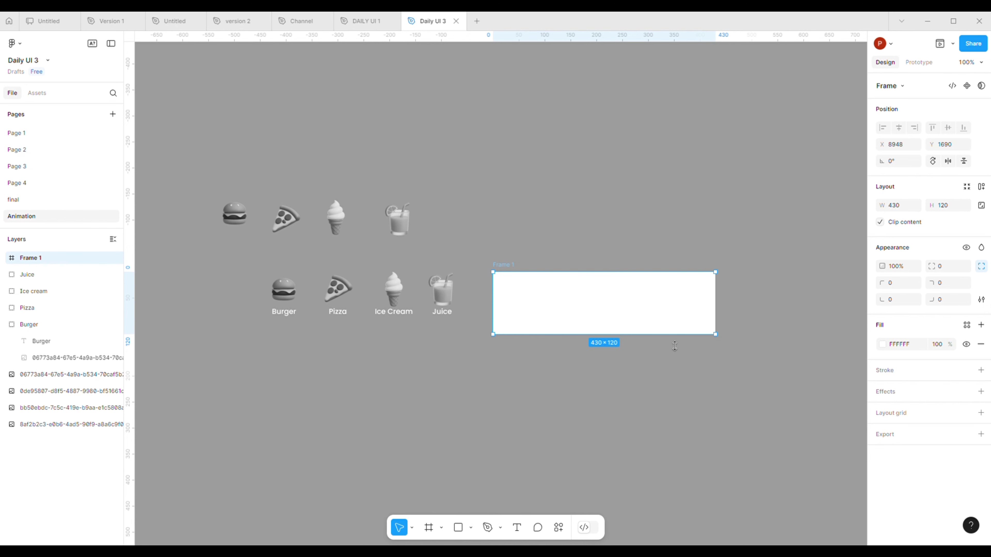
left_click(681, 335)
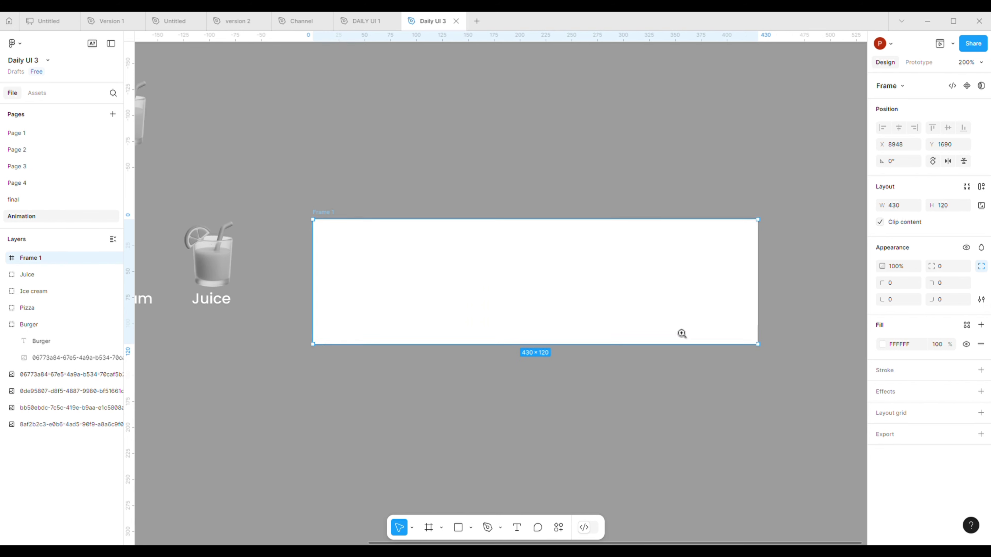
left_click_drag(269, 394, 619, 420)
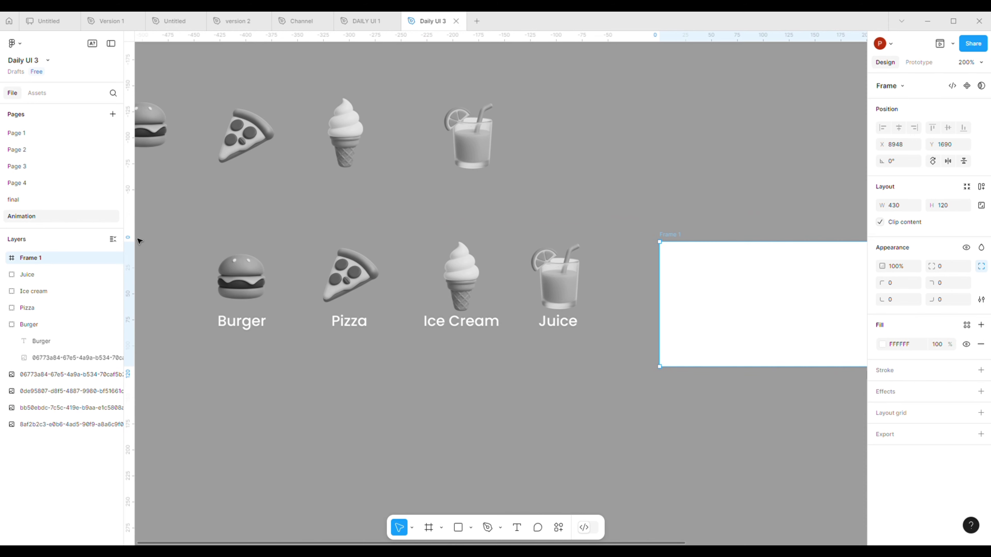
left_click_drag(148, 235, 219, 265)
left_click_drag(589, 332, 840, 392)
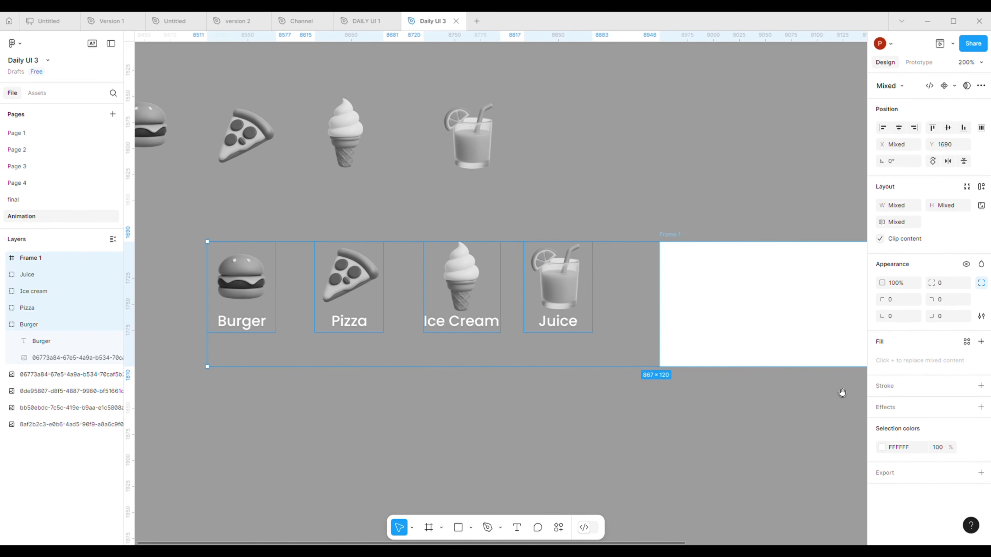
scroll(492, 352, "right", 3)
key("Escape")
Move the four labelled food groups together into the new white frame, centred vertically in it
left_click_drag(303, 343, 382, 337)
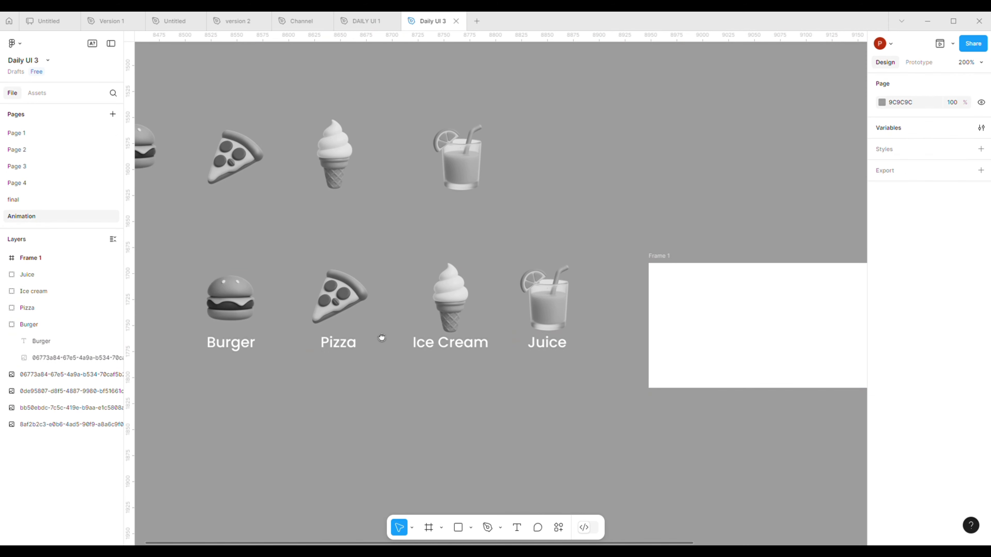
left_click_drag(180, 250, 584, 361)
left_click_drag(433, 335, 499, 336)
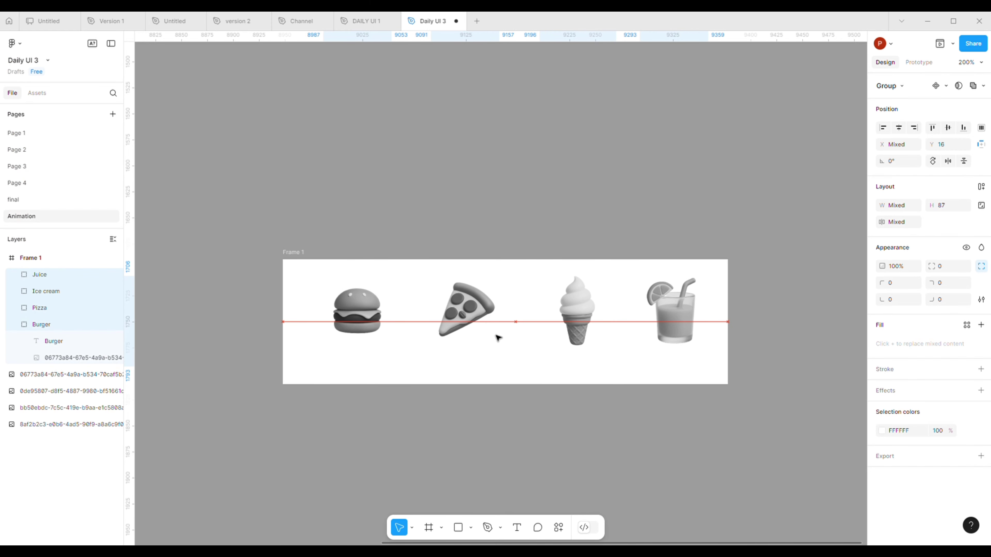
Reposition the four food groups within the frame and darken the frame's white fill to light grey
left_click(898, 128)
key("ctrl+alt+t")
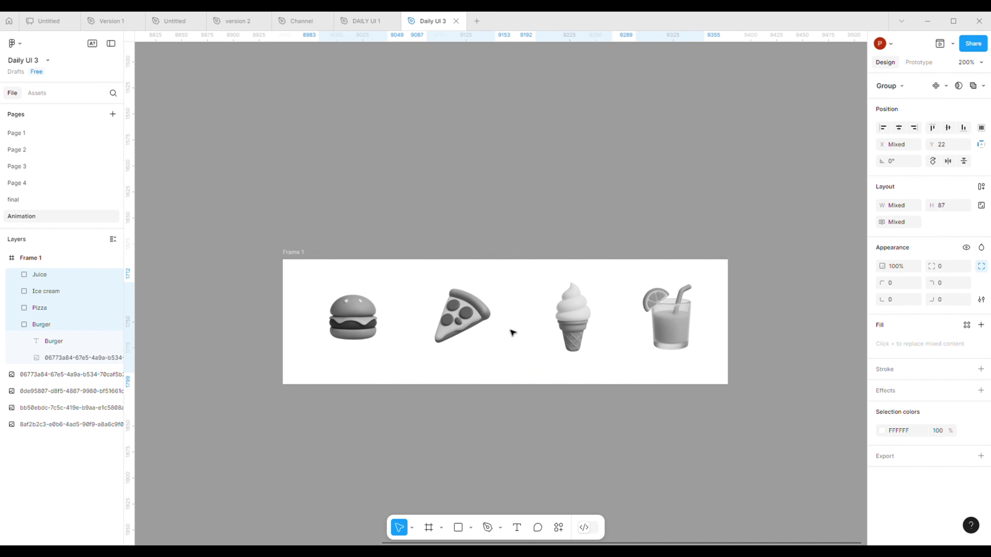
left_click(291, 259)
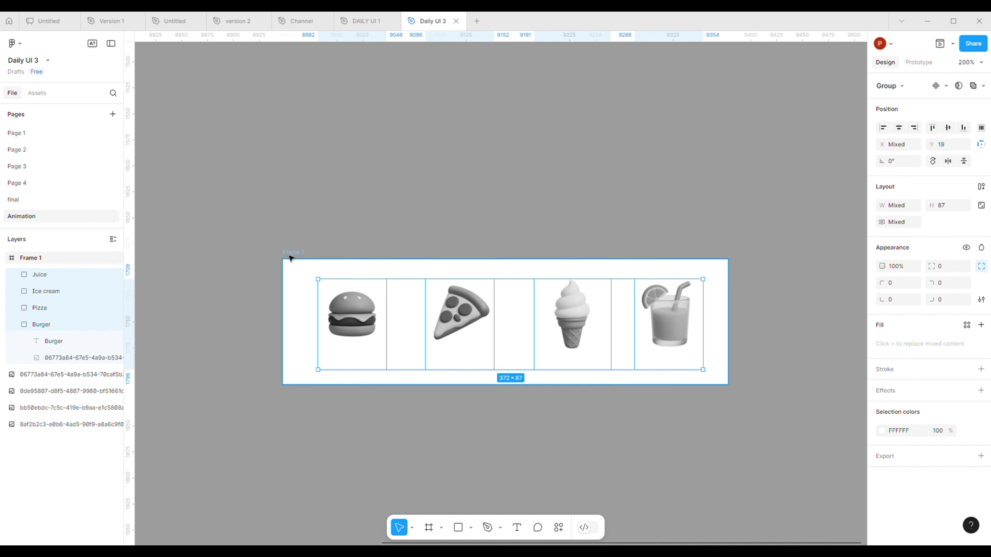
left_click(883, 344)
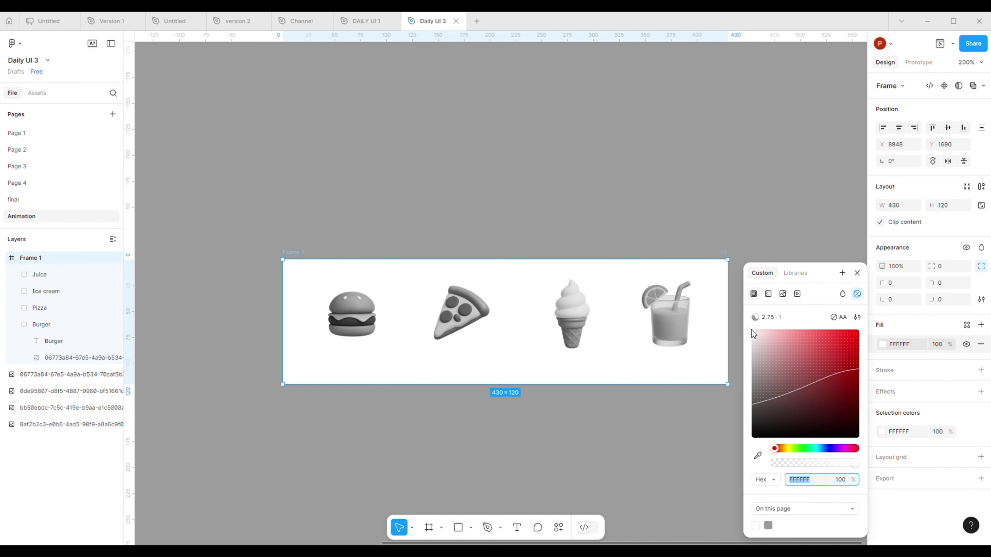
left_click_drag(751, 329, 751, 342)
left_click(271, 353)
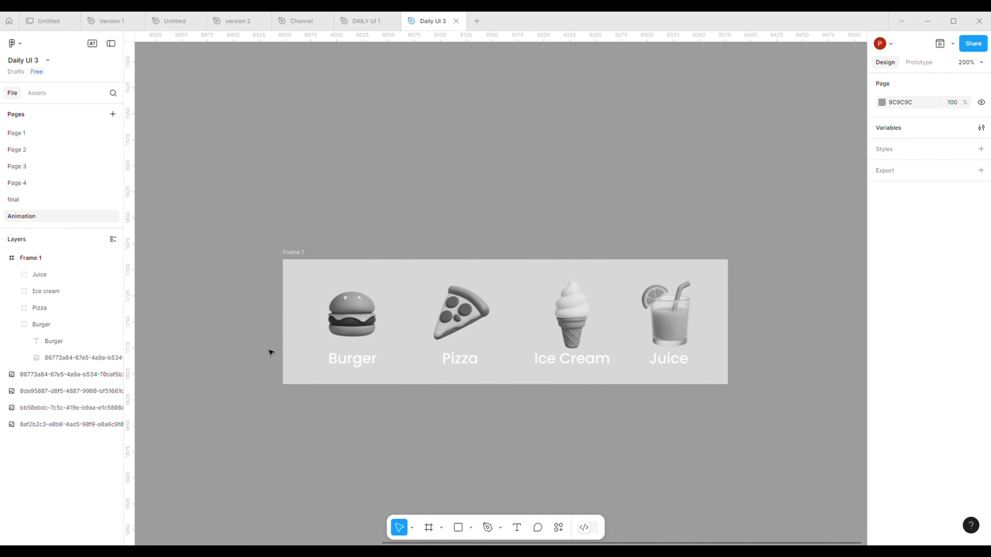
Set the text colour of the Burger and Pizza labels to 888888
scroll(356, 369, "up", 5)
double_click(355, 364)
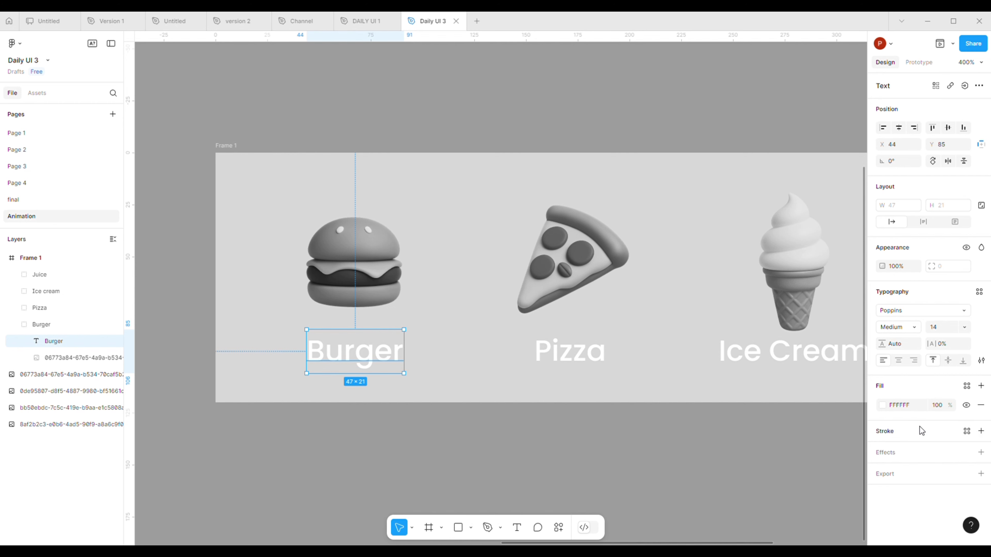
left_click(901, 405)
key("ctrl+v")
key("Return")
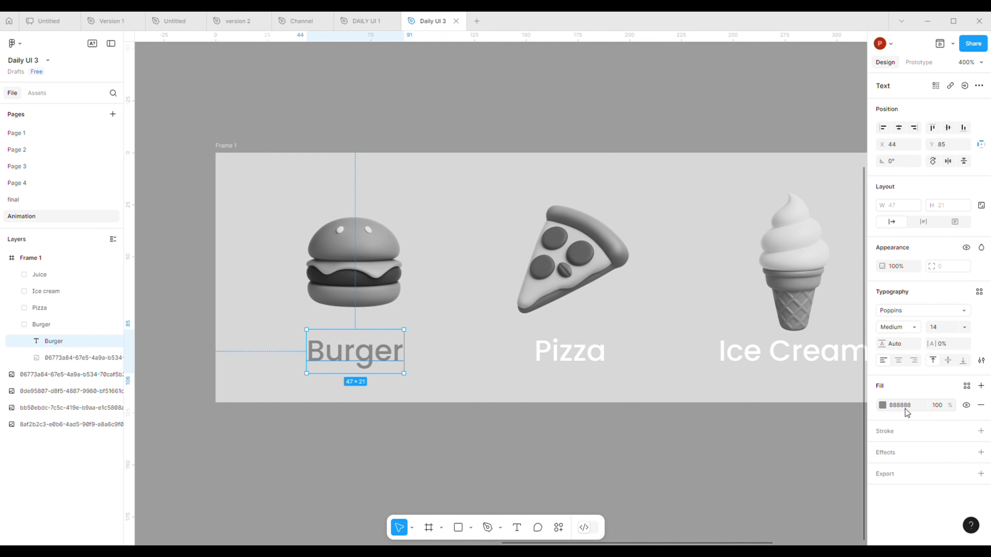
double_click(571, 350)
left_click(908, 406)
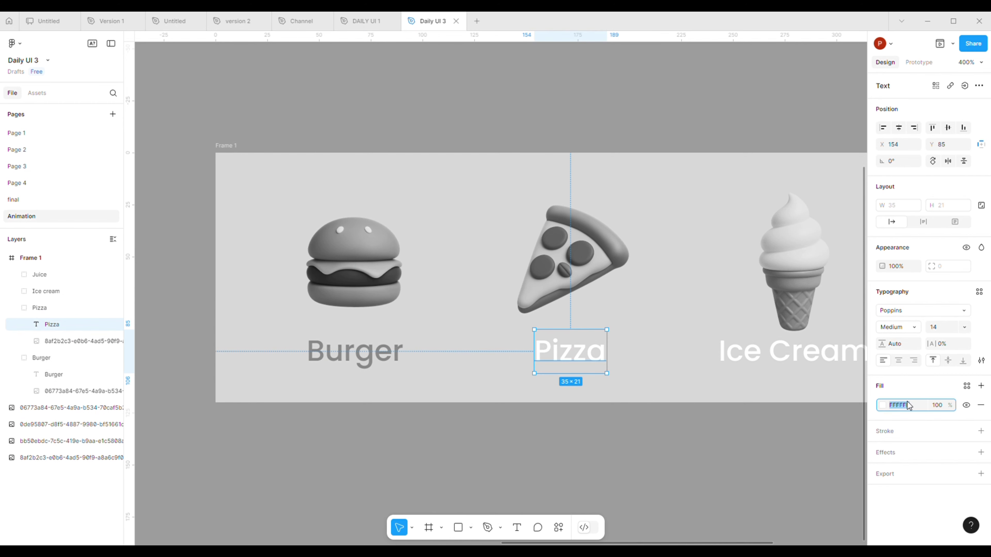
type("888888")
key("Return")
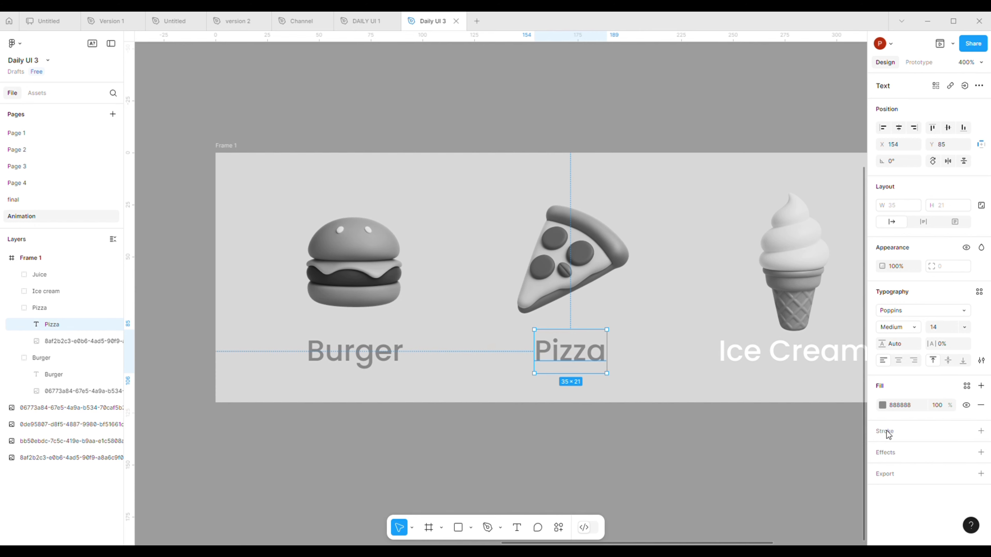
Set the Ice Cream label's text colour to 888888 and select the Juice item
double_click(774, 364)
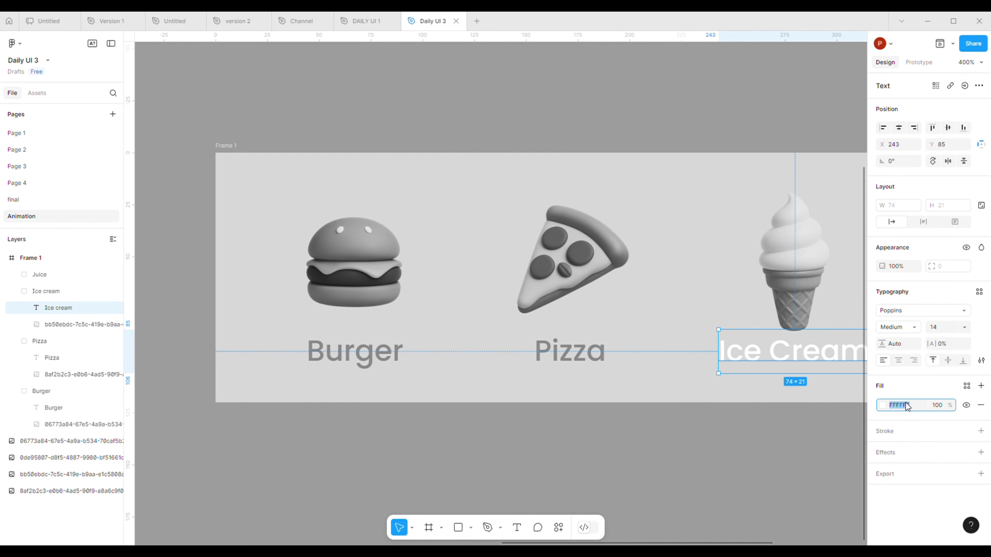
type("8")
key("Return")
left_click(740, 465)
left_click_drag(741, 464, 280, 432)
left_click(514, 329)
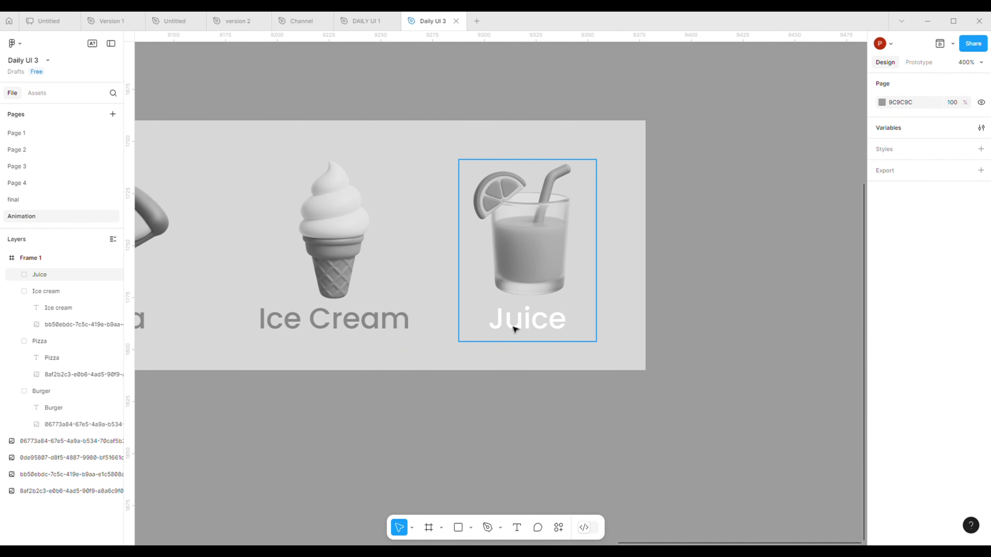
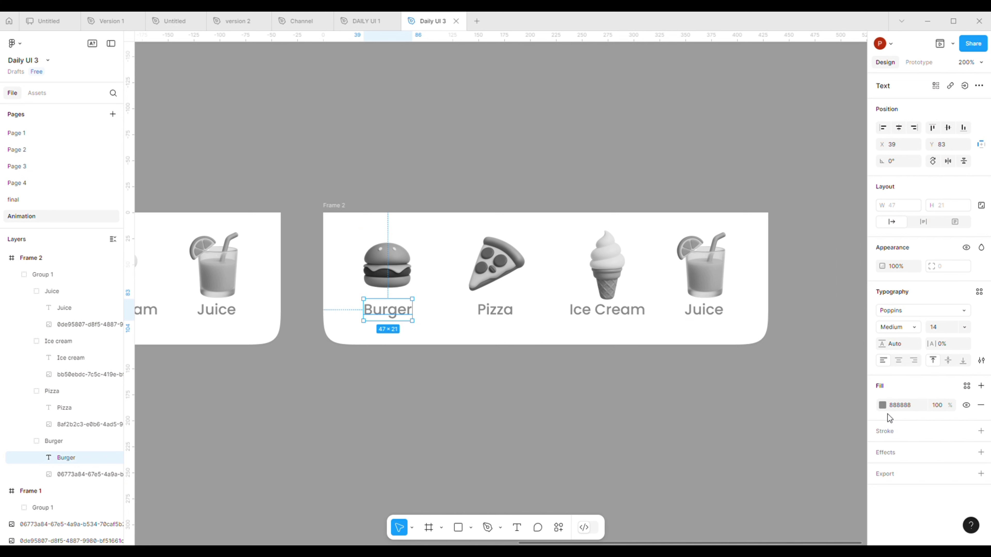
Recolour the Burger label in Frame 2 to the blue 0064E8
left_click(882, 406)
left_click_drag(785, 448, 823, 450)
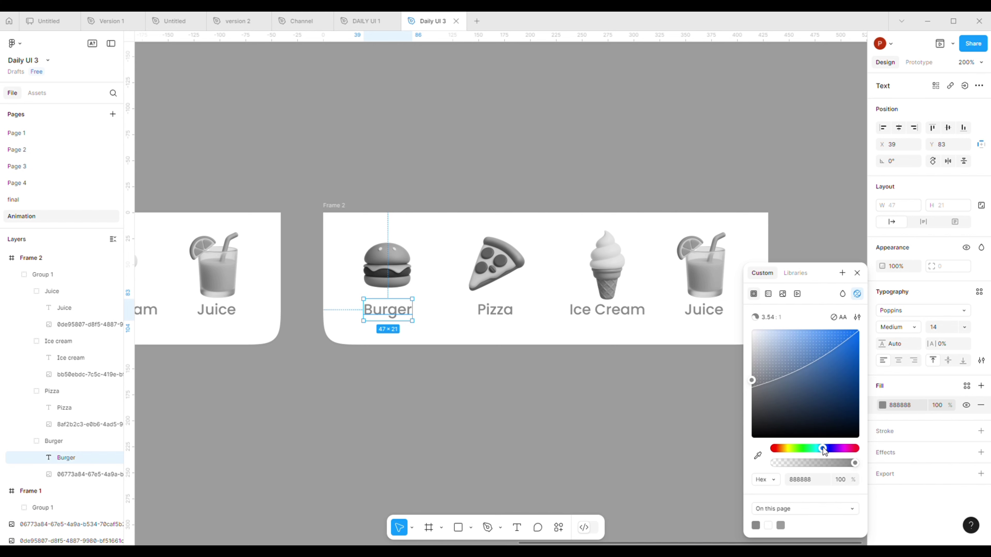
left_click_drag(831, 375, 858, 340)
left_click(505, 454)
Set the font weight of the blue Burger label in Frame 2 to SemiBold
left_click(382, 313)
left_click(387, 315)
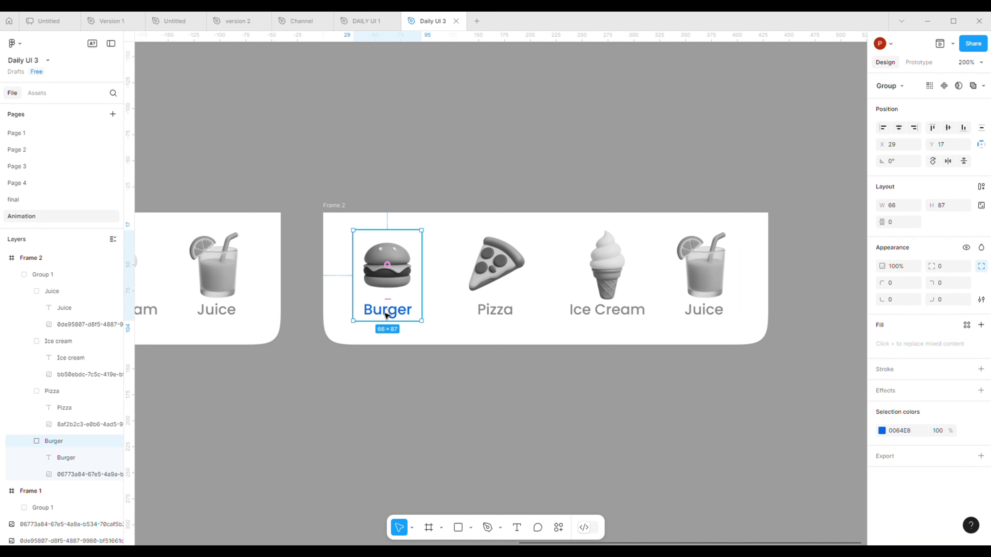
left_click(390, 317)
left_click(905, 331)
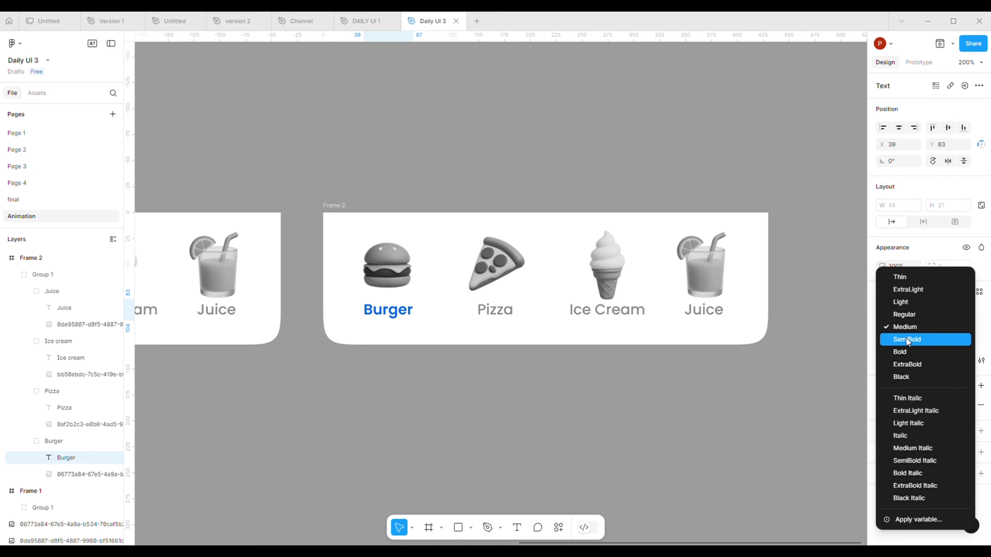
left_click(923, 343)
left_click(417, 324)
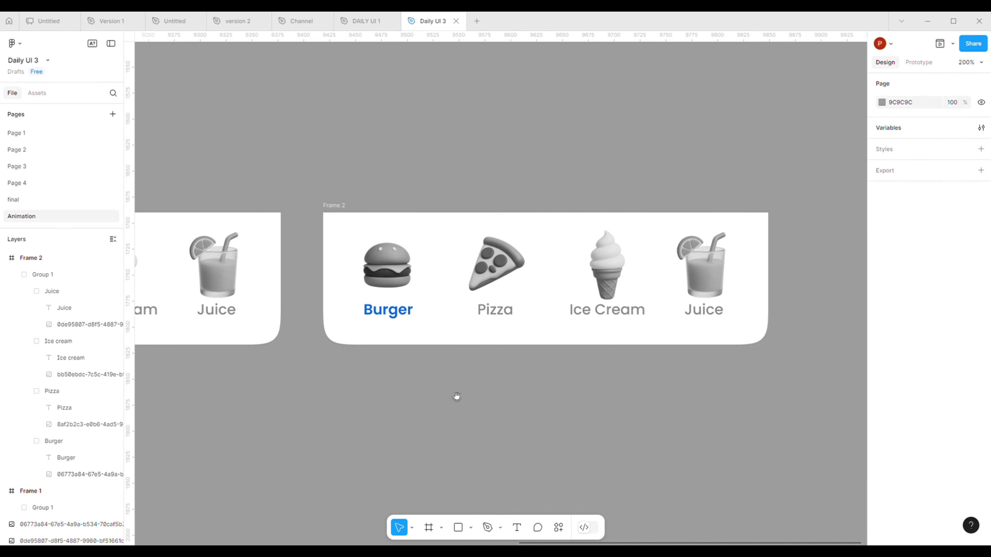
Restore the burger image's colours in Frame 2 by resetting contrast, saturation, temperature, tint, highlights and shadows to neutral
left_click_drag(456, 396, 477, 401)
left_click(422, 297)
left_click(420, 296)
left_click(390, 297)
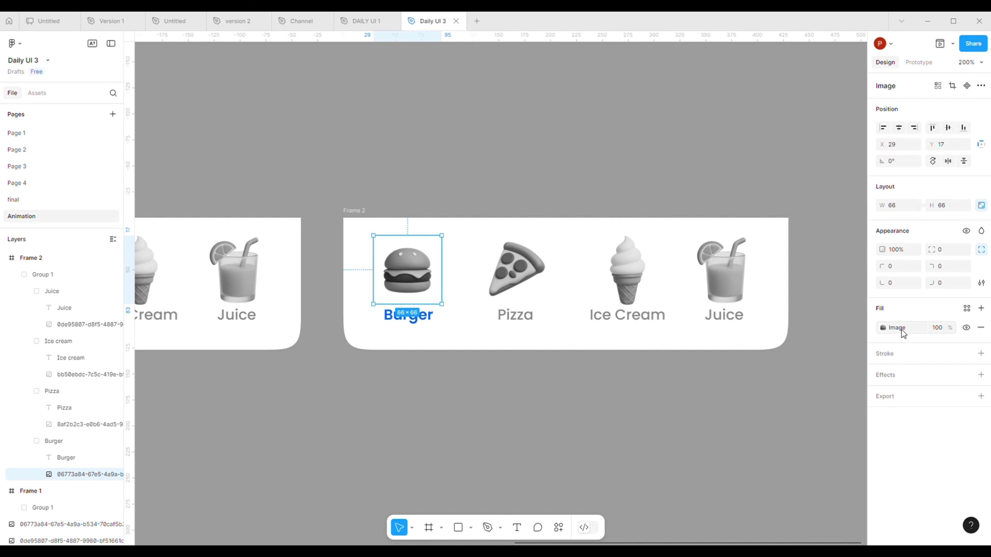
left_click(883, 328)
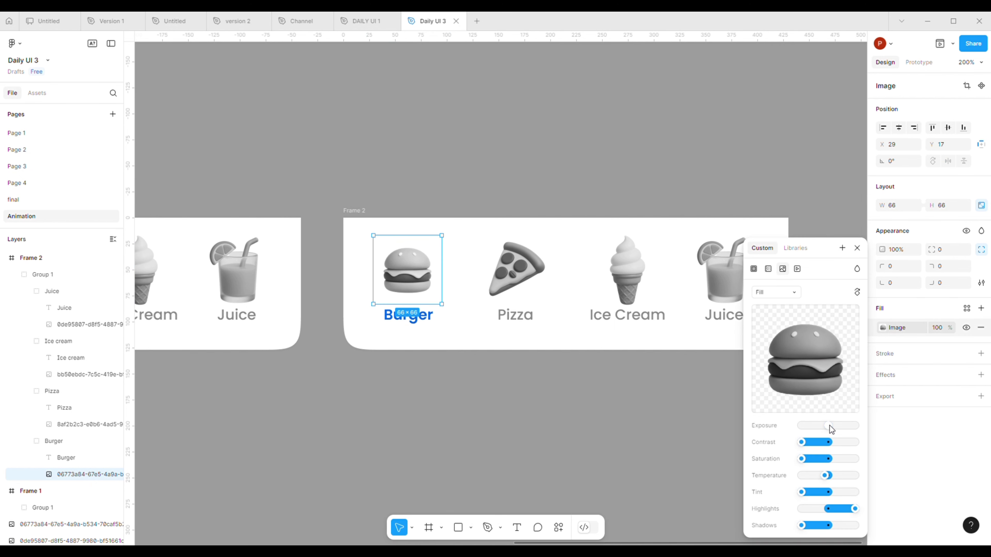
left_click_drag(802, 445, 827, 444)
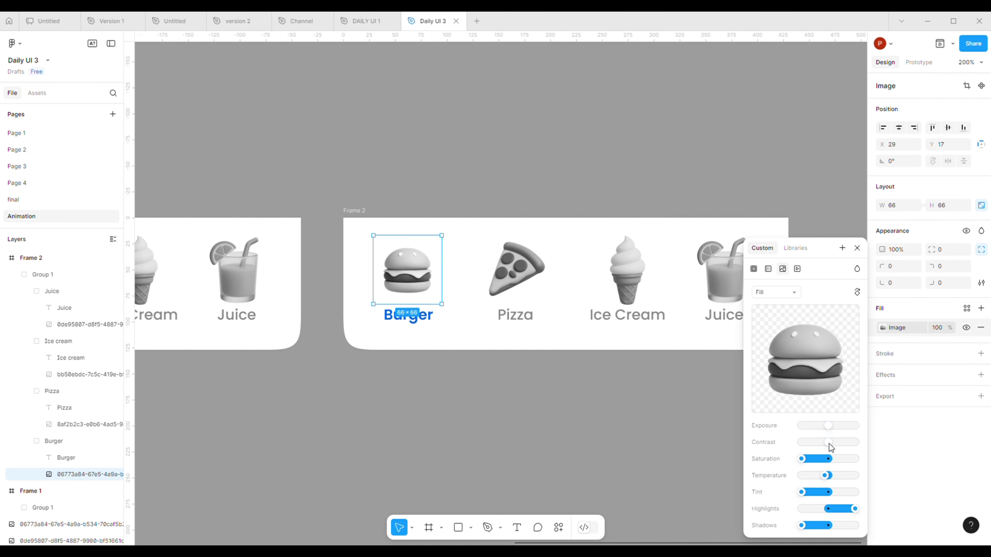
left_click(828, 459)
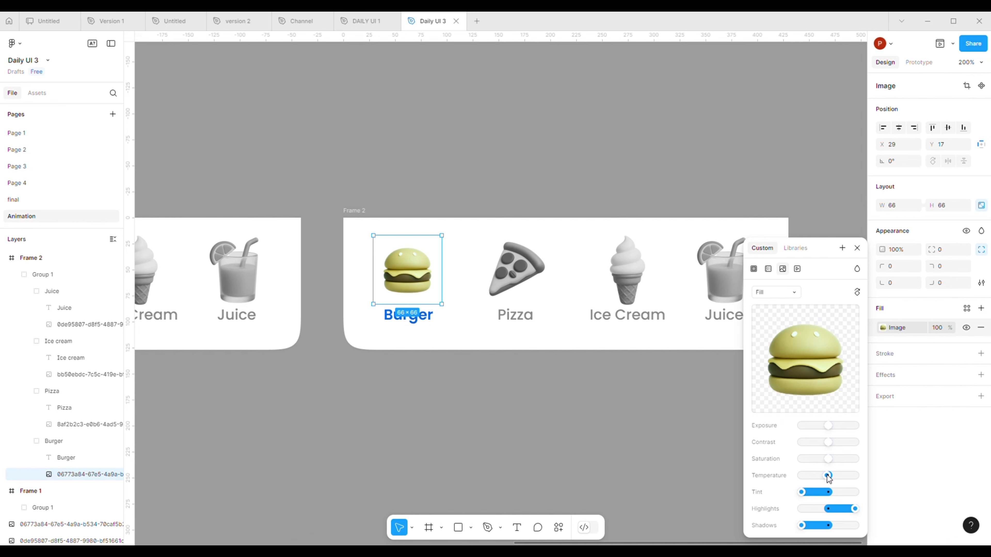
left_click(828, 492)
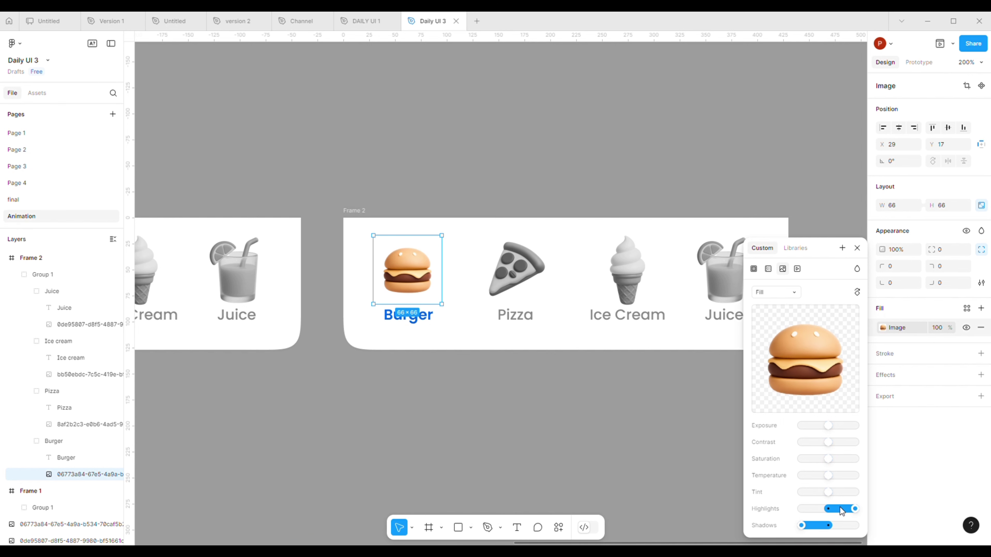
mouse_move(841, 511)
left_mouse_down()
mouse_move(828, 509)
mouse_move(828, 526)
left_mouse_up()
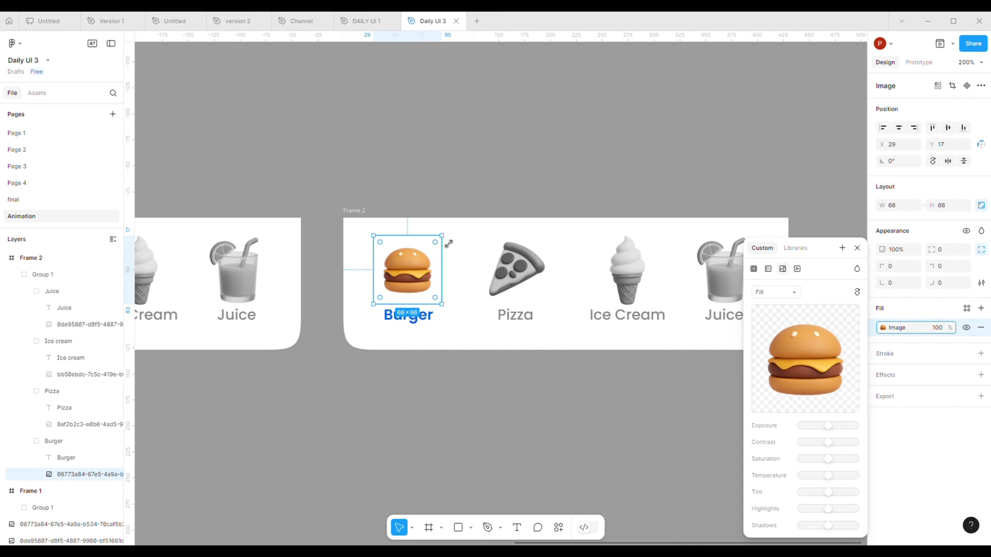
Enlarge the burger image in Frame 2 to 88 × 88 and centre it above its label at X 19
left_click_drag(452, 244, 472, 223)
left_click(896, 206)
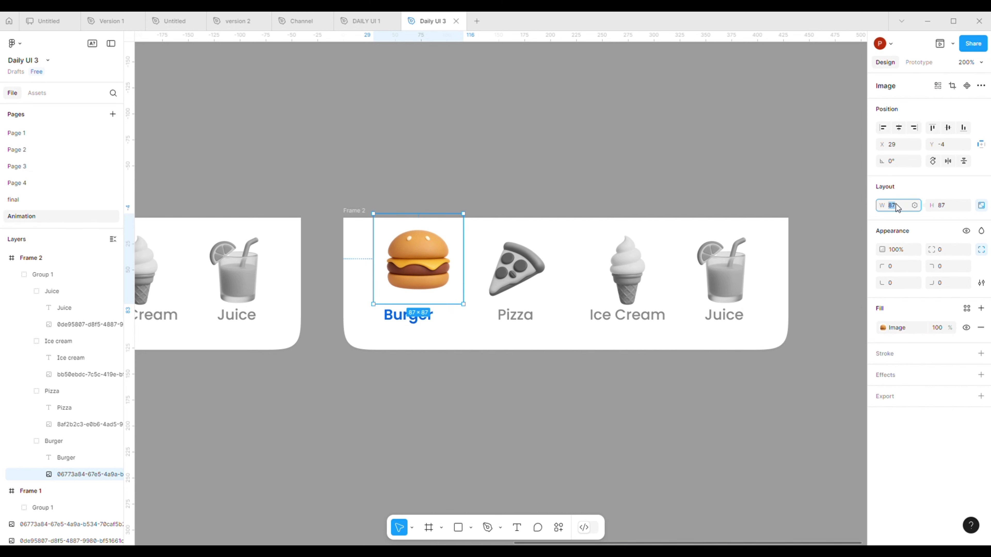
type("88")
key("Return")
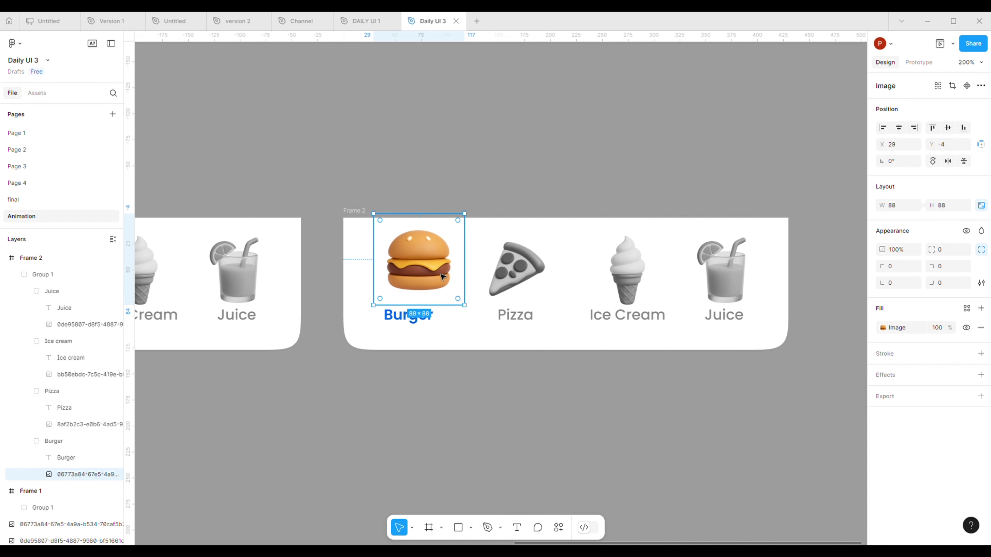
left_click_drag(444, 278, 431, 276)
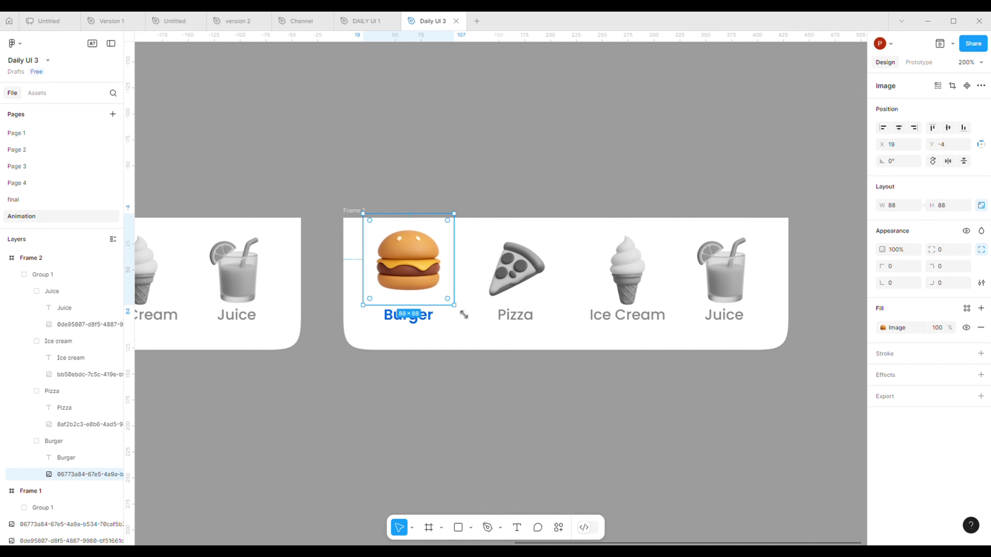
Rotate the enlarged burger image in Frame 2 by 4°
left_click_drag(468, 218, 464, 214)
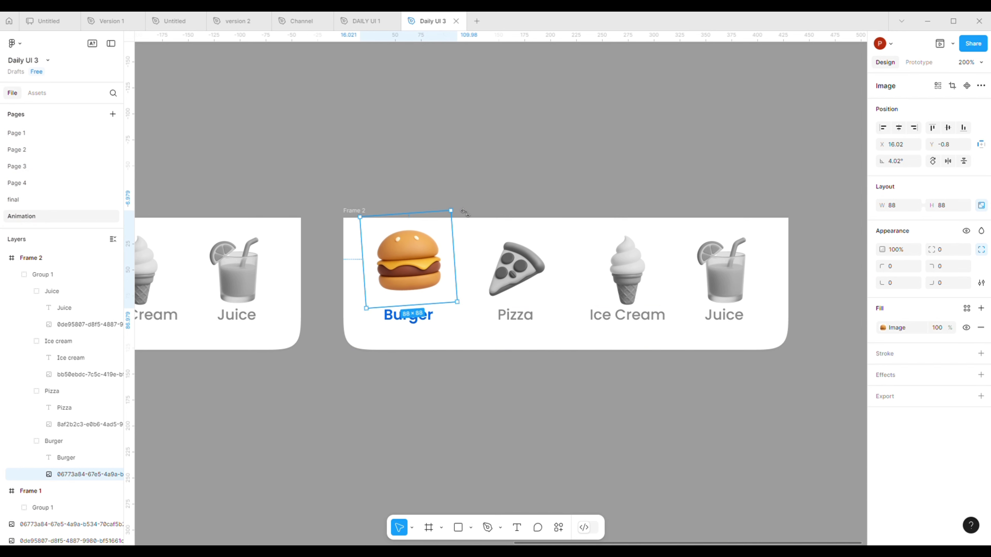
left_click(492, 196)
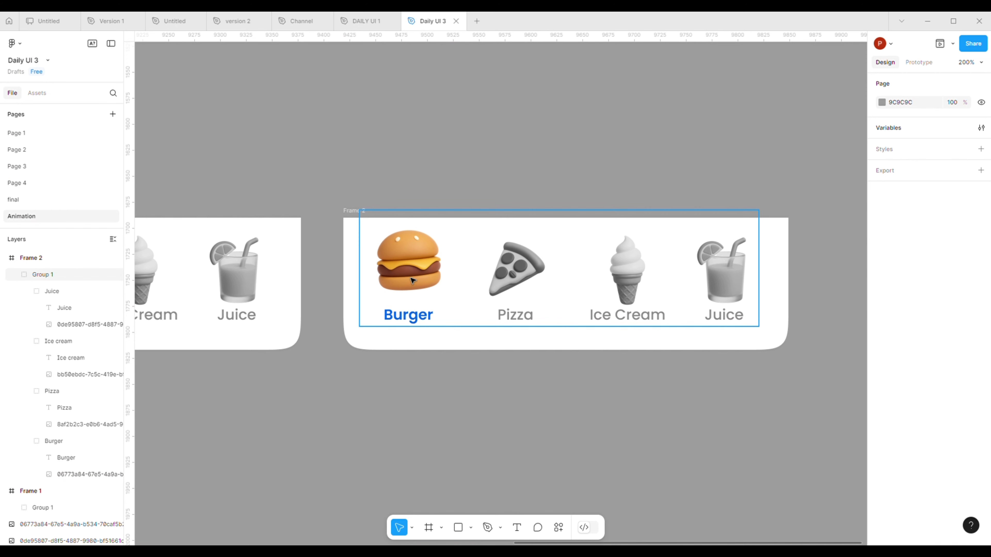
double_click(409, 260)
double_click(409, 261)
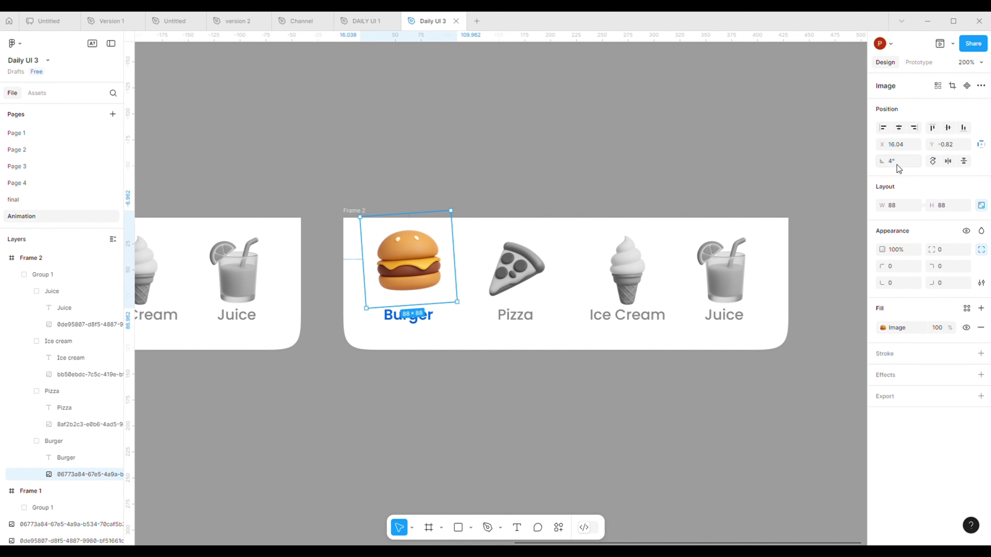
left_click(607, 381)
key("shift+0")
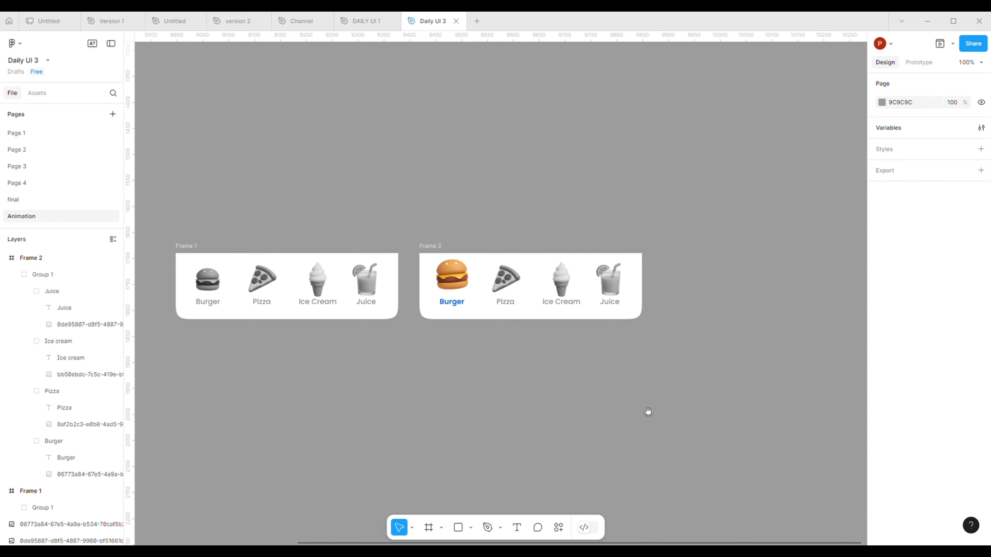
Duplicate Frame 1 and place the copy to the right of Frame 2, aligned with the other frames
scroll(648, 412, "right", 3)
left_click(371, 232)
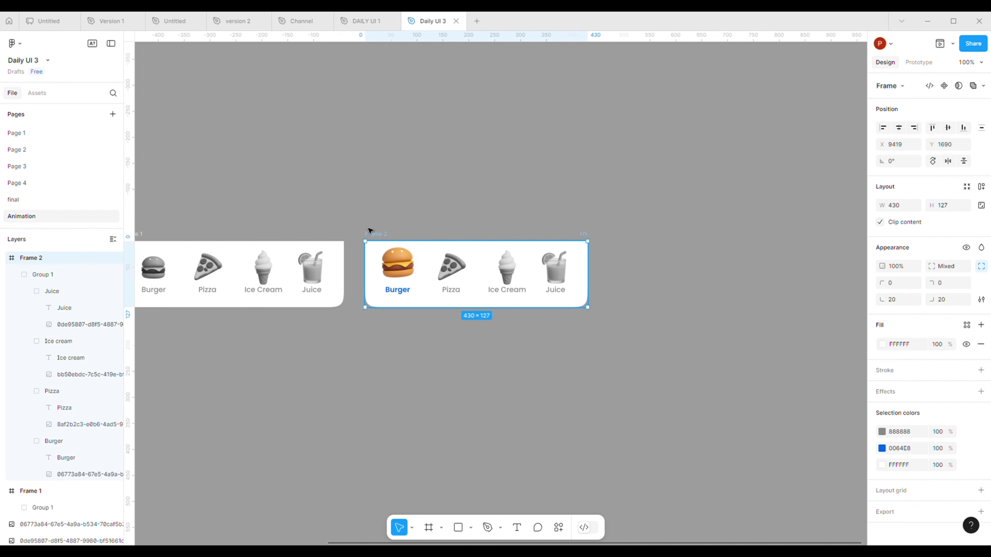
scroll(387, 228, "left", 3)
left_click(186, 239)
key("ctrl+d")
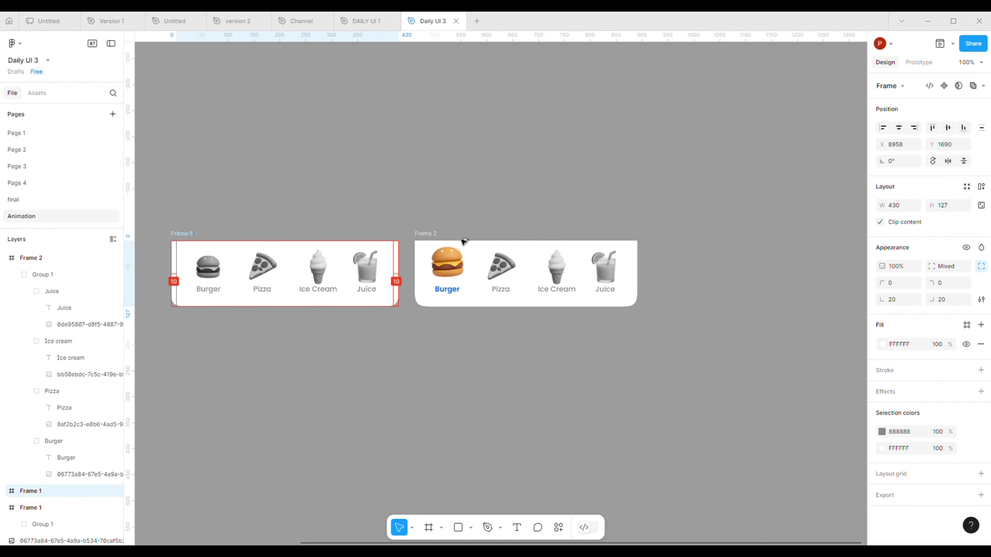
left_click_drag(464, 241, 679, 238)
left_click(735, 328)
left_click_drag(717, 327, 649, 326)
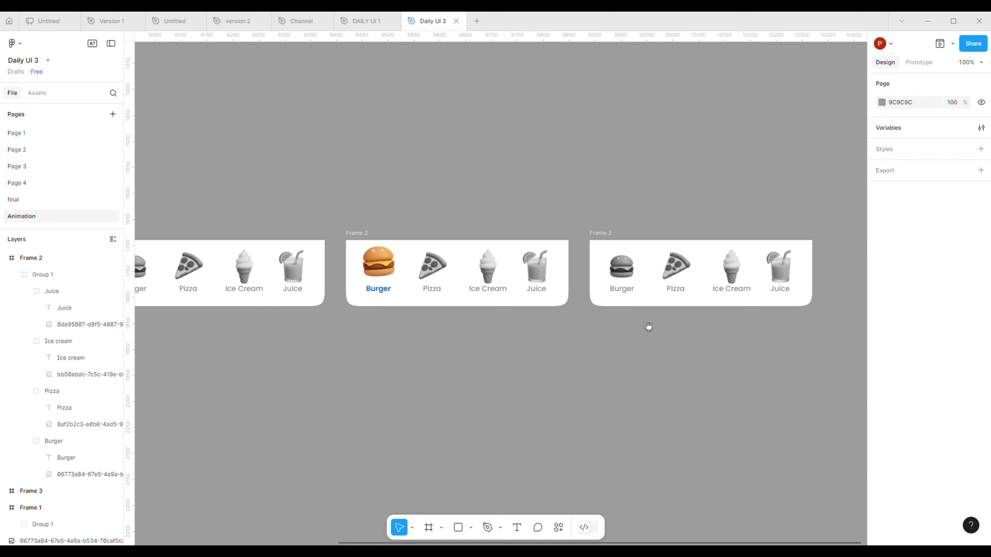
Copy the fill colour code of the Burger label in Frame 2
left_click(380, 295)
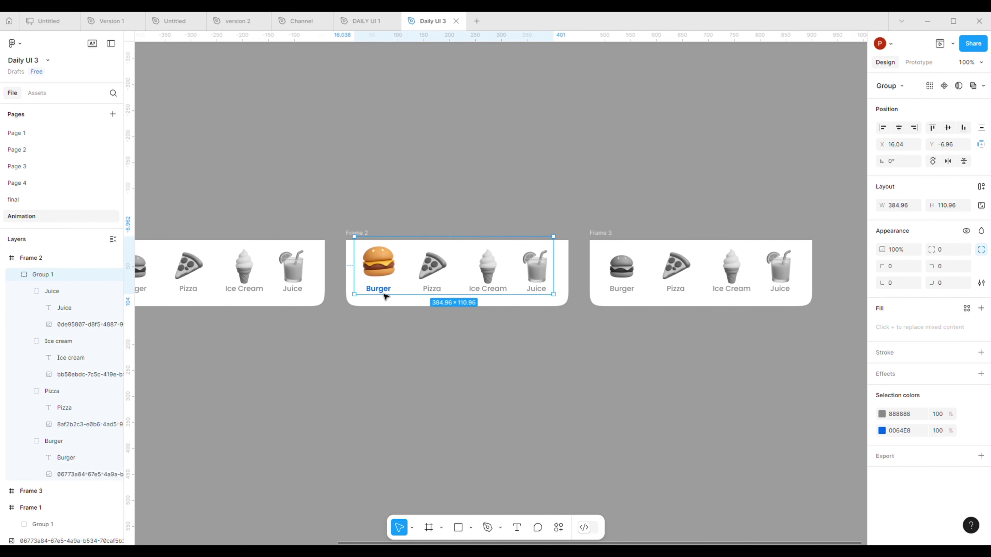
double_click(385, 292)
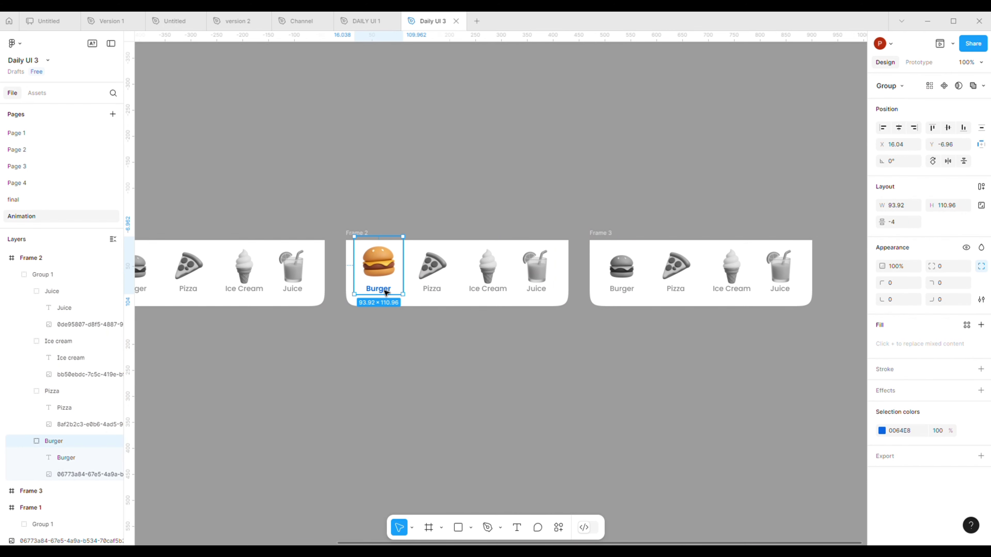
double_click(385, 292)
left_click(905, 405)
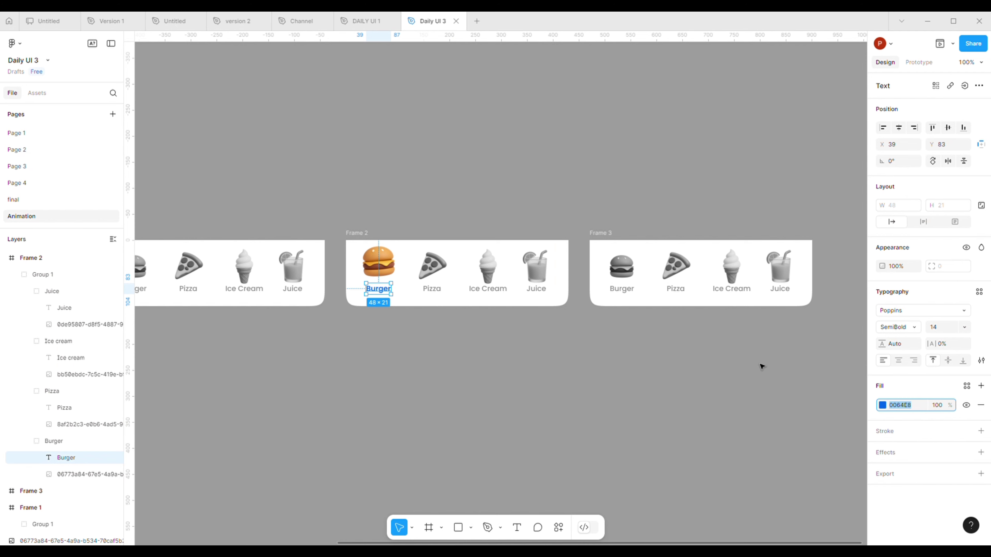
Set the Pizza label's fill colour in Frame 3 to 0064E8
left_click(675, 308)
scroll(677, 290, "up", 5, "ctrl")
left_click(680, 291)
double_click(682, 292)
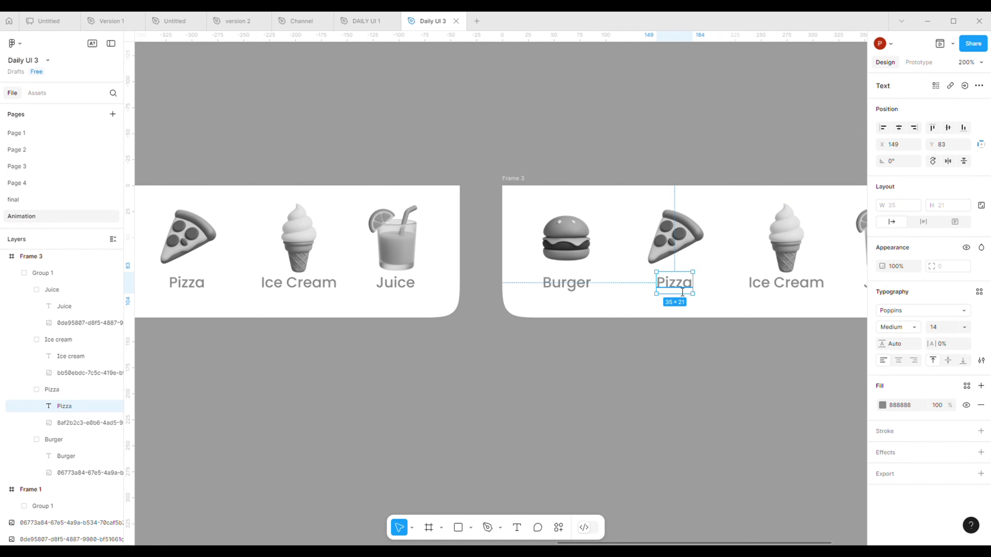
double_click(683, 292)
left_click(917, 405)
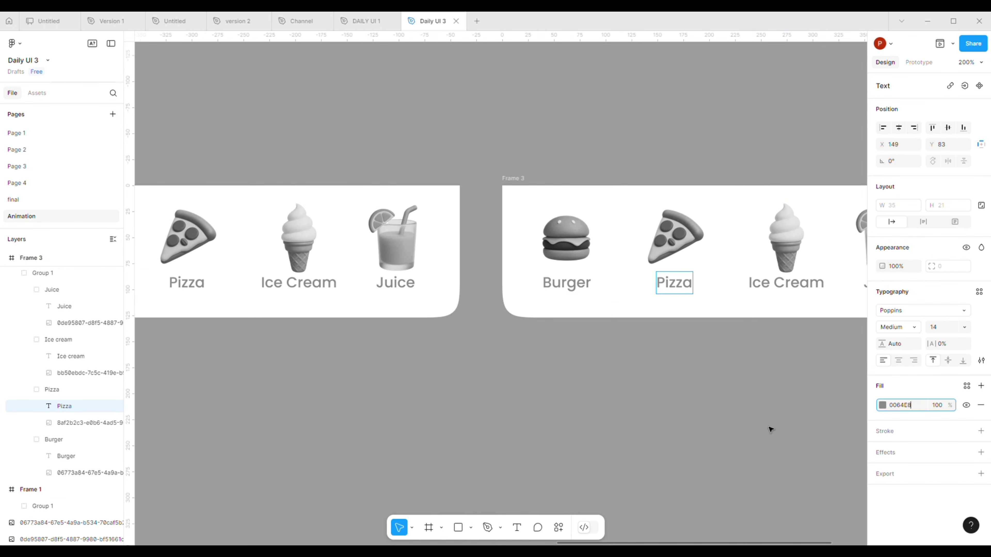
key("Escape")
left_click(910, 406)
key("ctrl+v")
left_click(741, 471)
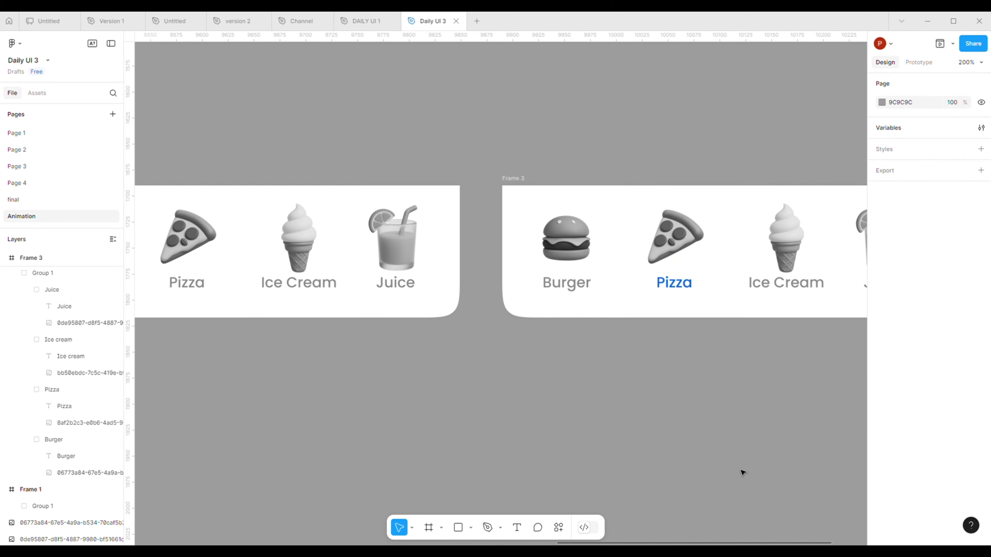
Restore the pizza image's colours in Frame 3 by resetting exposure, contrast, saturation, temperature, tint, highlights and shadows to neutral
left_click_drag(765, 387, 638, 442)
left_click(570, 292)
double_click(570, 292)
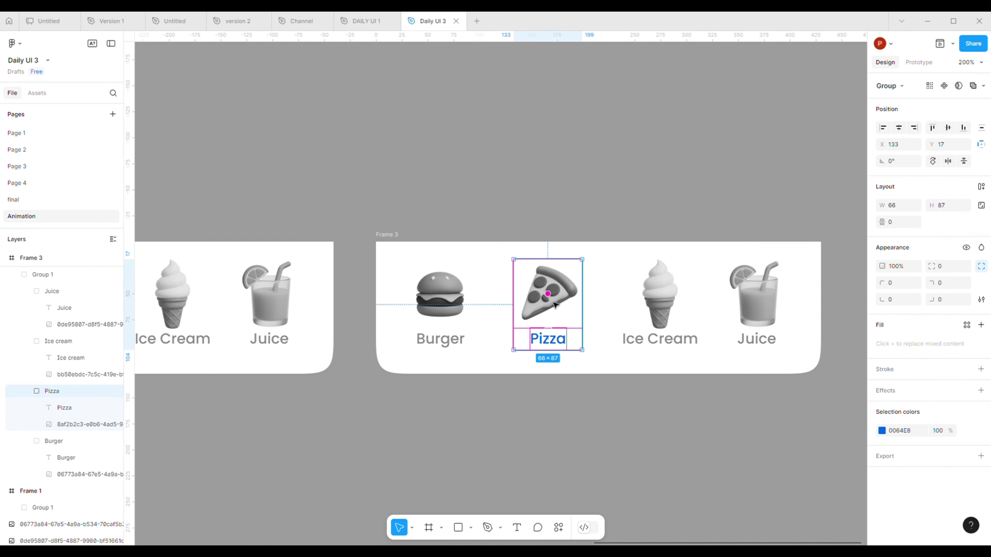
left_click(882, 327)
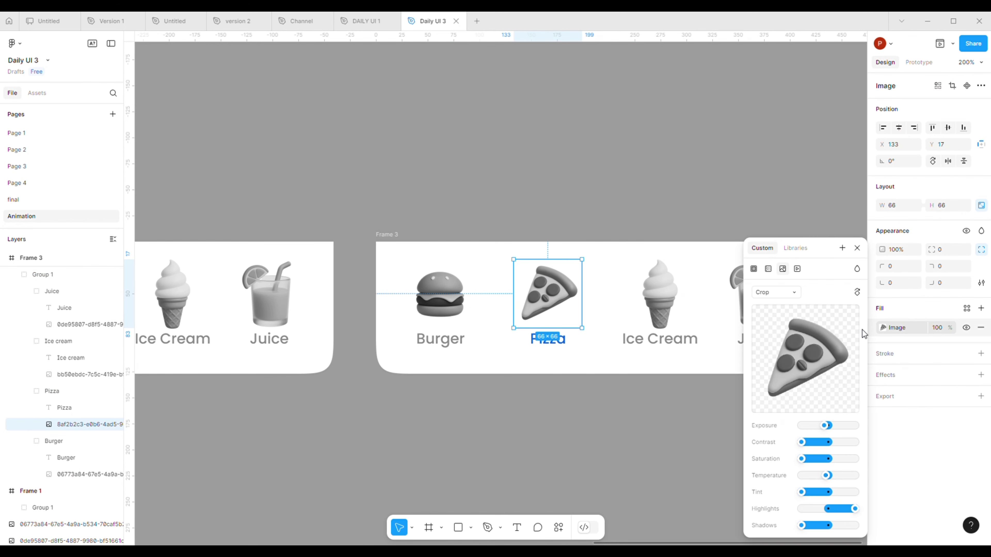
left_click(828, 426)
left_click(828, 442)
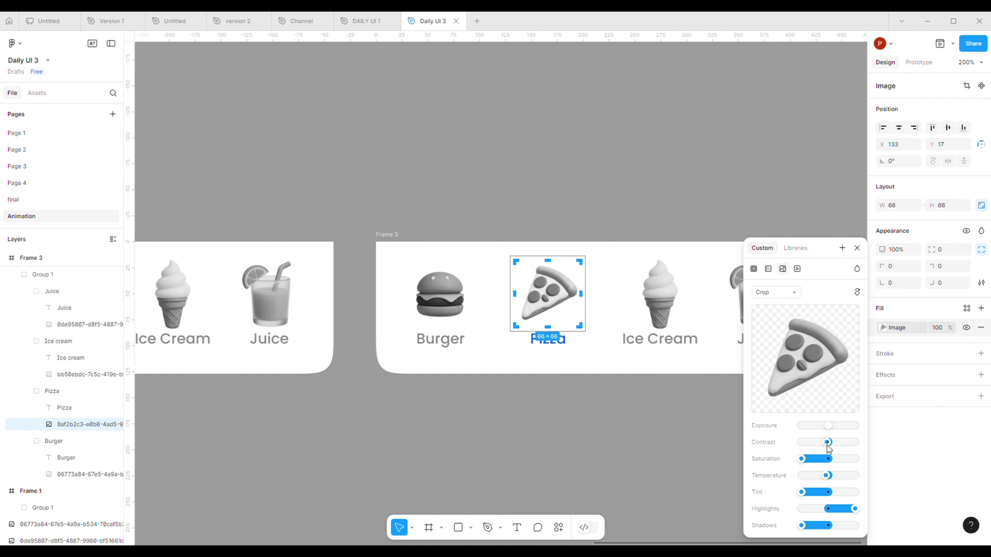
left_click(828, 460)
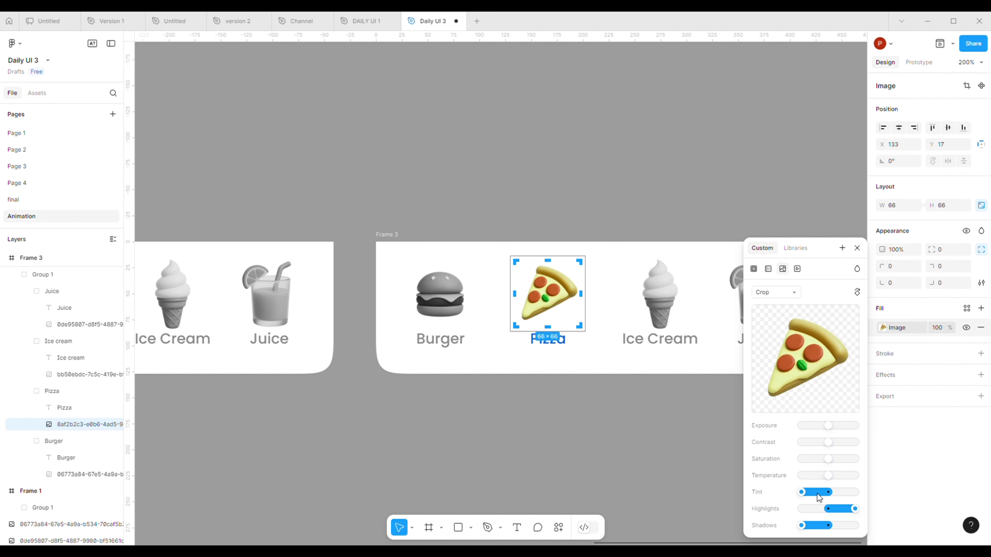
left_click(828, 492)
left_click(827, 509)
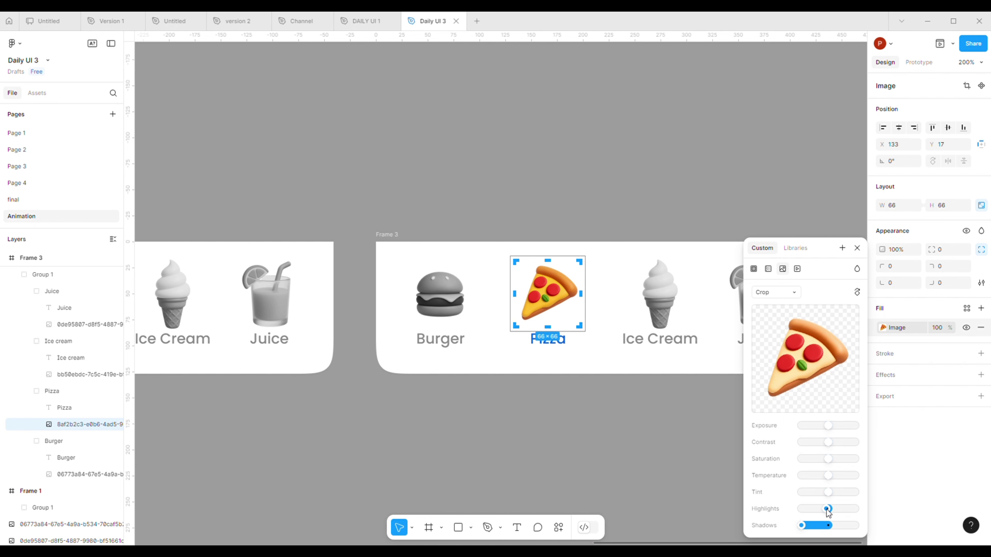
left_click(828, 526)
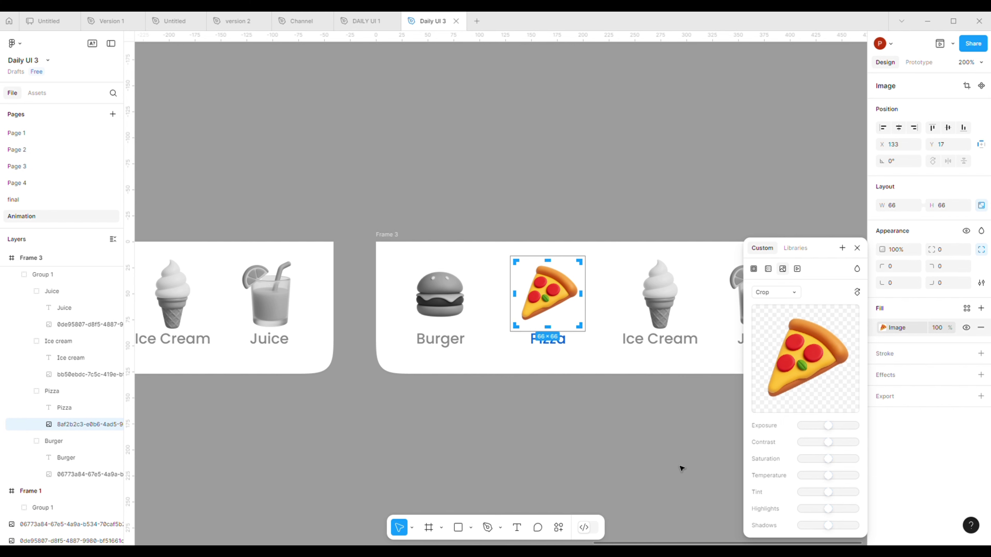
left_click(546, 343)
left_click(891, 205)
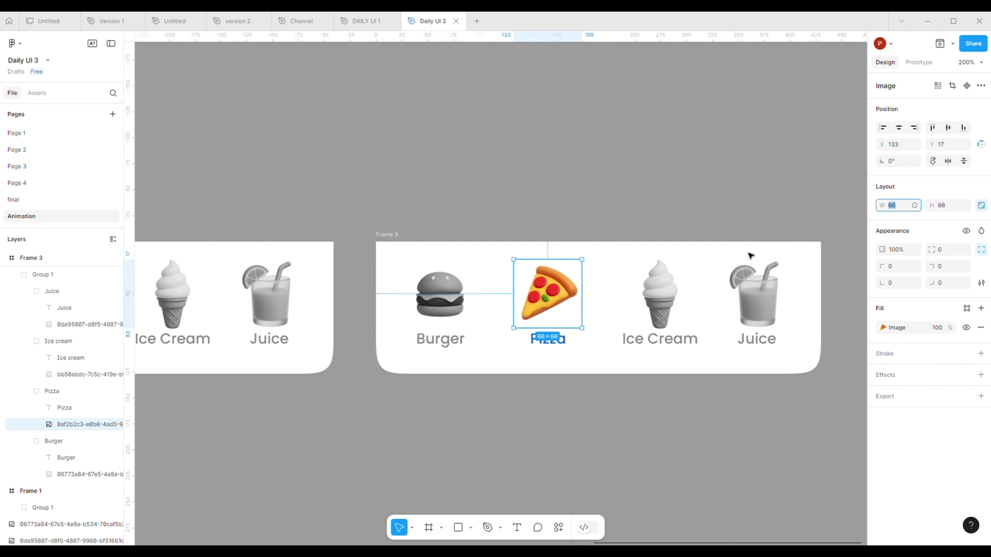
type("88")
key("Return")
left_click_drag(531, 331, 531, 313)
key("ctrl+z")
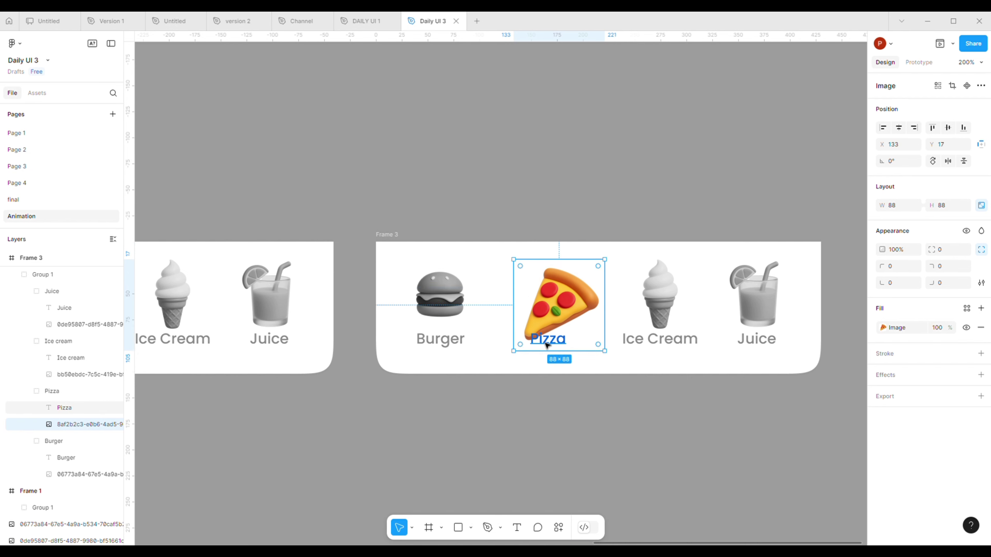
key("ctrl+z")
Enlarge the pizza image in Frame 3 proportionally to about 88 × 88, extending it upward so it stays clear of its label
left_click_drag(592, 266, 611, 254)
left_click(581, 391)
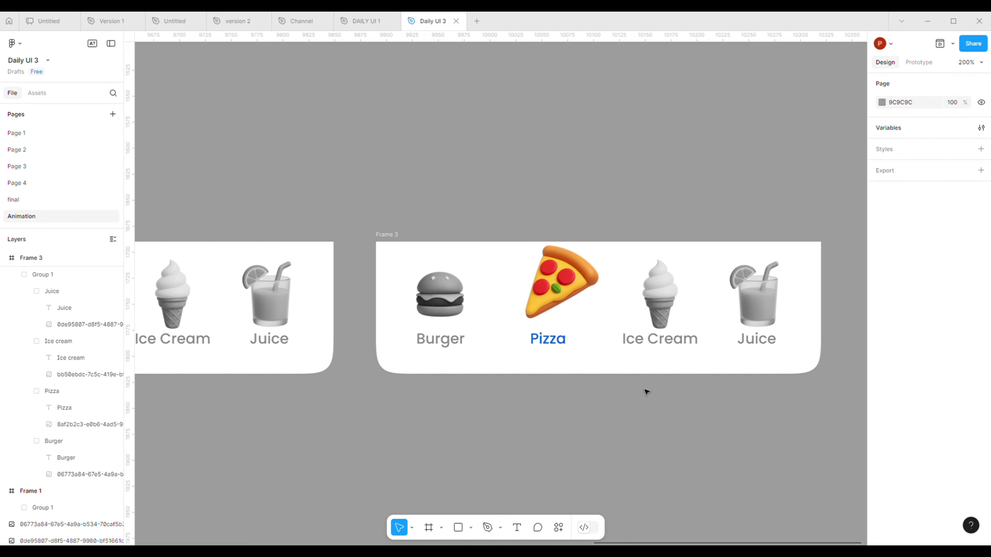
scroll(645, 391, "right", 3)
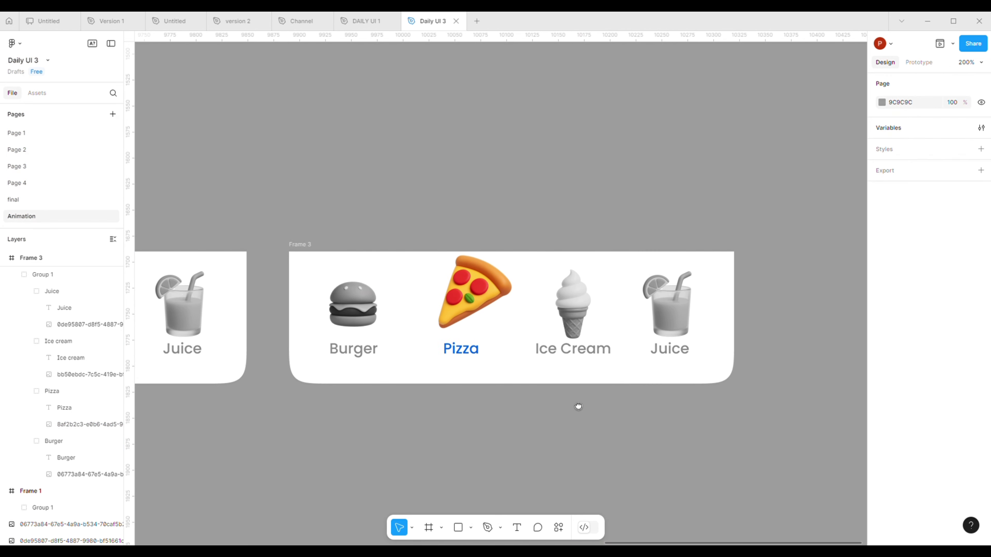
left_click(311, 252)
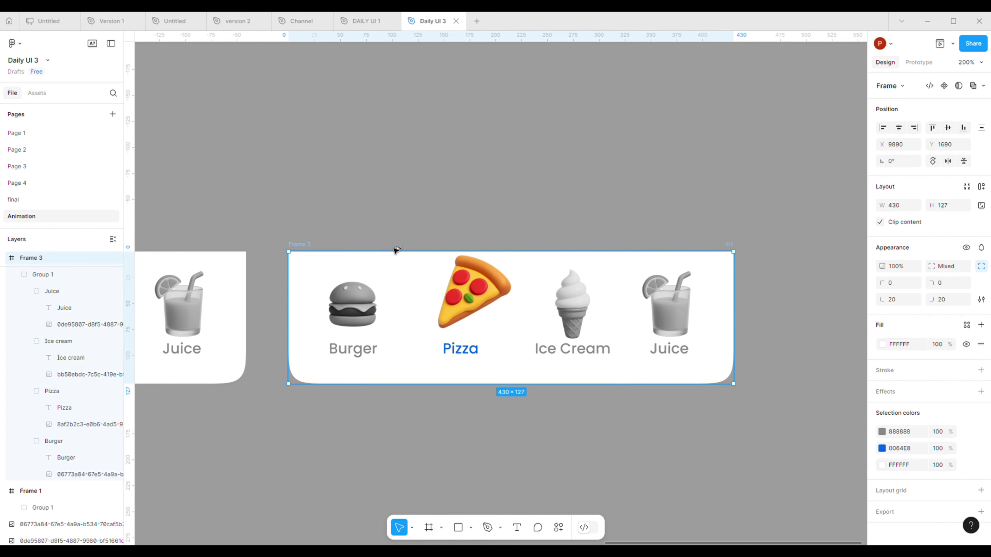
key("ctrl+d")
left_click_drag(760, 347, 312, 339)
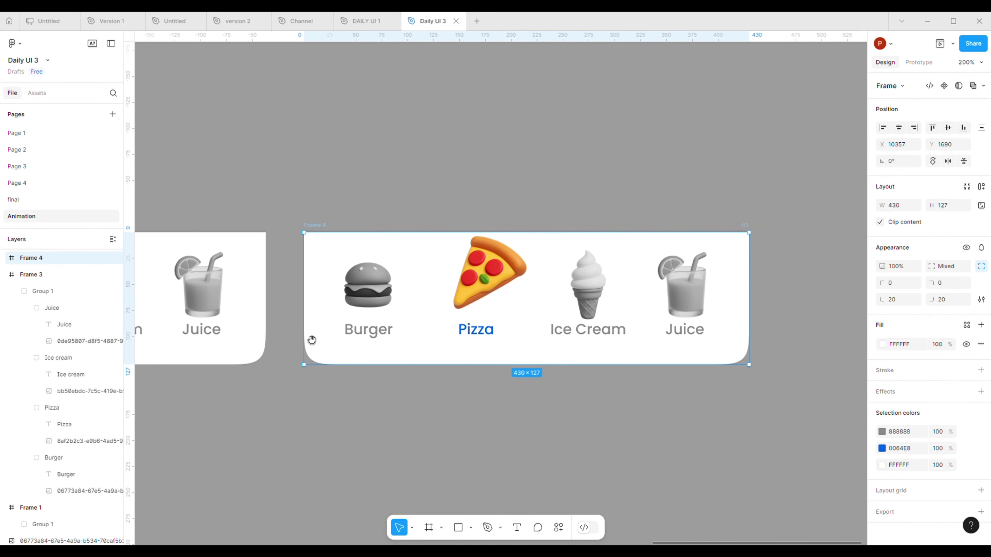
key("Delete")
Duplicate Frame 1 and place the copy to the right of Frame 3 at X 10361, Y 1690
scroll(351, 375, "down", 3)
left_click_drag(360, 361, 734, 361)
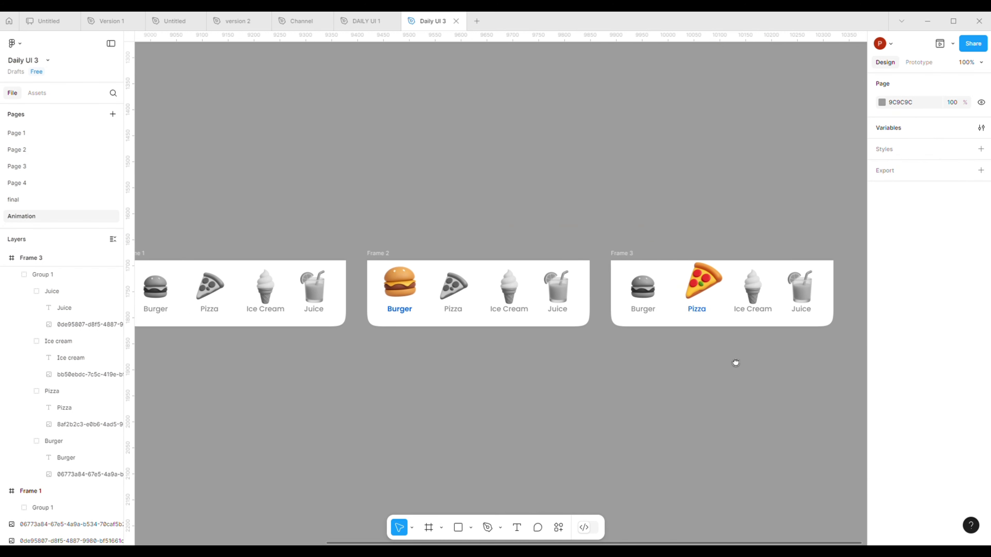
scroll(246, 245, "left", 2)
left_click(201, 254)
left_click_drag(237, 260, 886, 275)
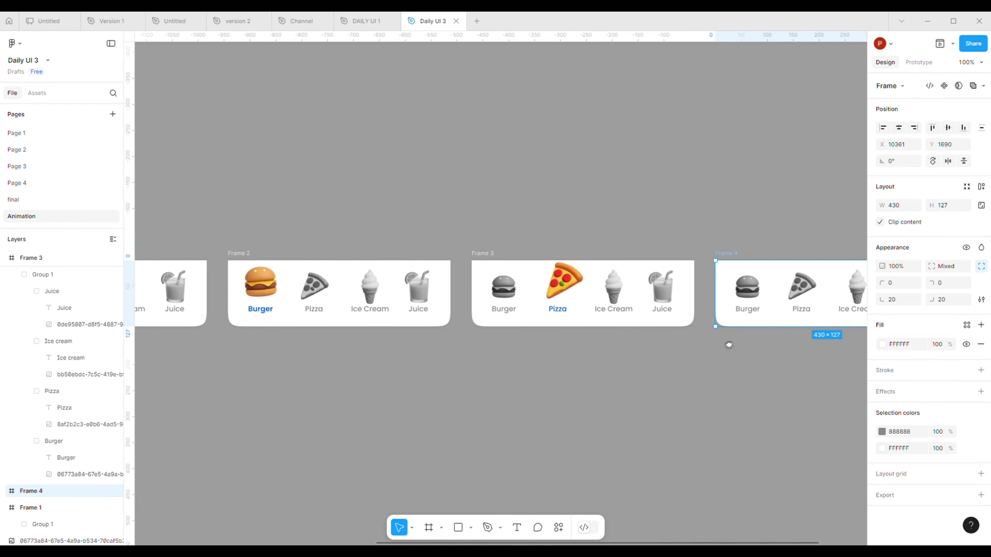
Copy the fill colour code of the Pizza label in Frame 3
scroll(663, 324, "right", 5)
scroll(592, 308, "up", 5)
scroll(343, 372, "left", 6)
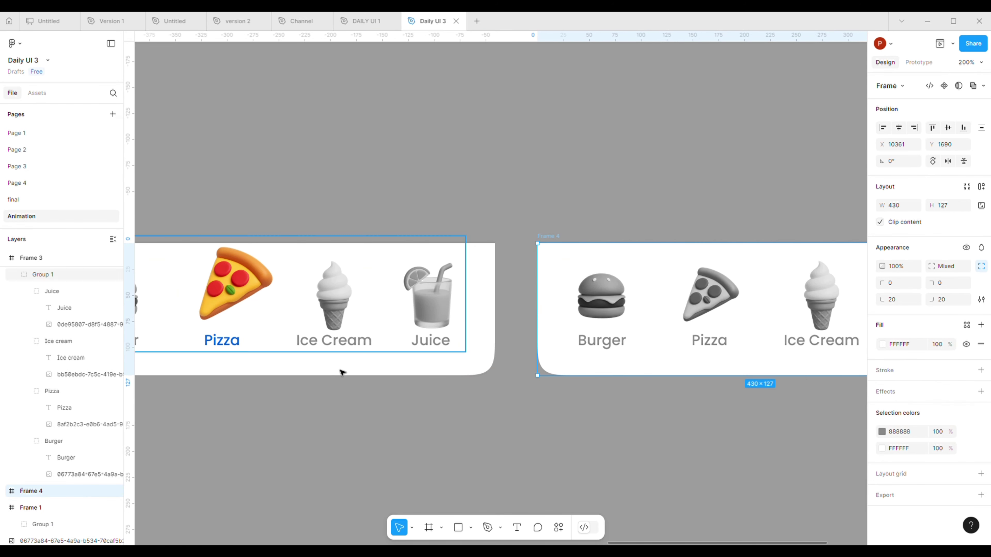
left_click(233, 342)
left_click(233, 342)
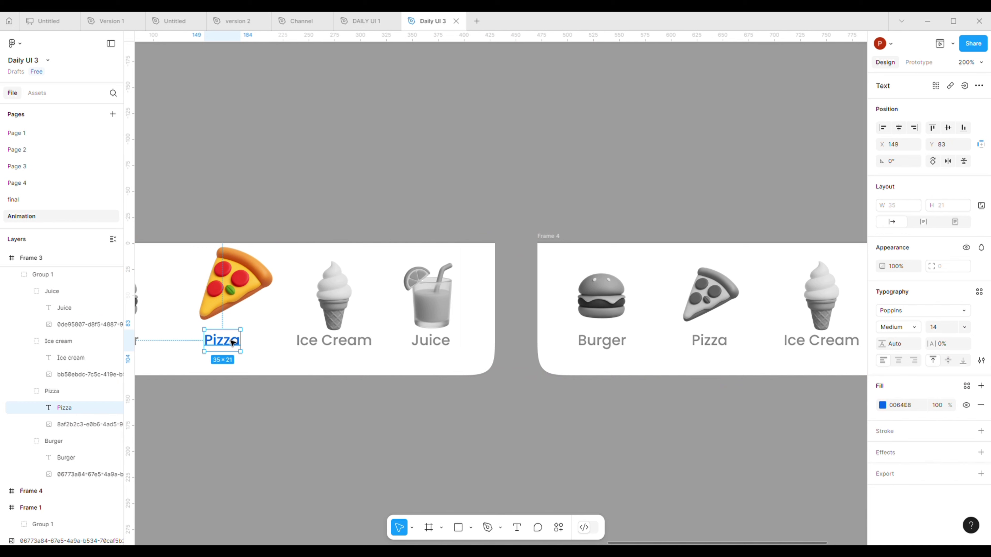
left_click(920, 406)
key("ctrl+c")
Set the Ice Cream label's fill colour in Frame 4 to 0064E8
left_click(754, 412)
scroll(546, 395, "right", 6)
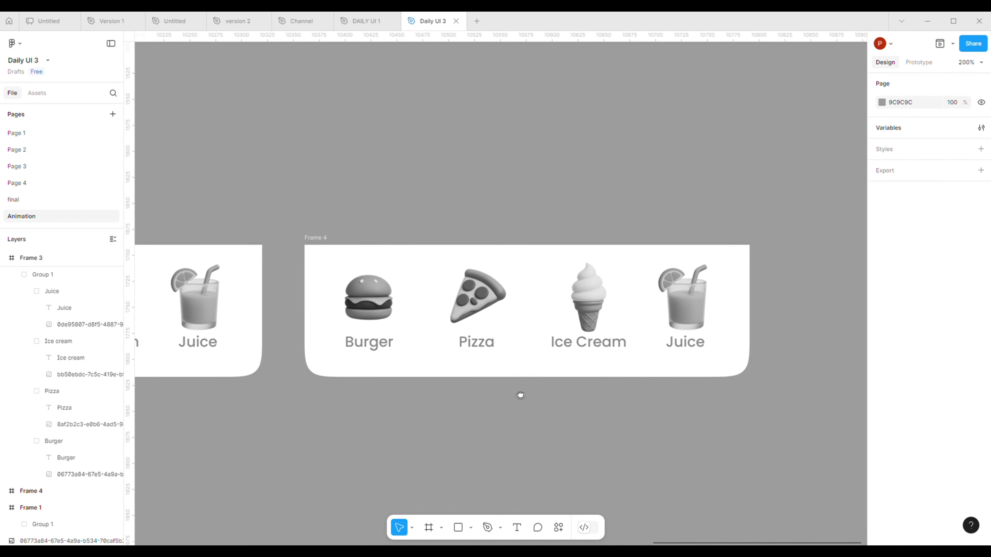
double_click(562, 337)
left_click(562, 337)
left_click(904, 406)
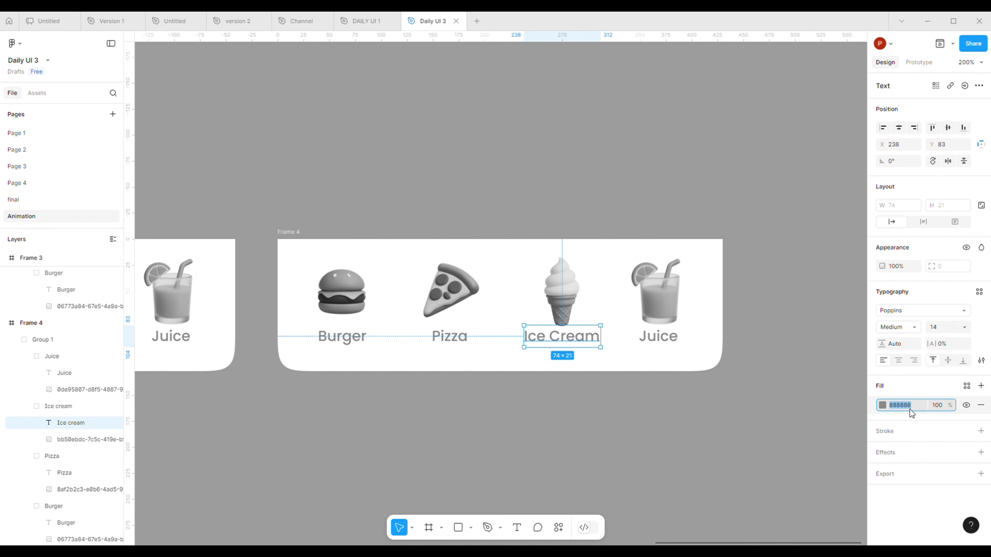
key("ctrl+v")
left_click(774, 442)
Set the Ice Cream label's font weight in Frame 4 to SemiBold
left_click(554, 333)
double_click(560, 336)
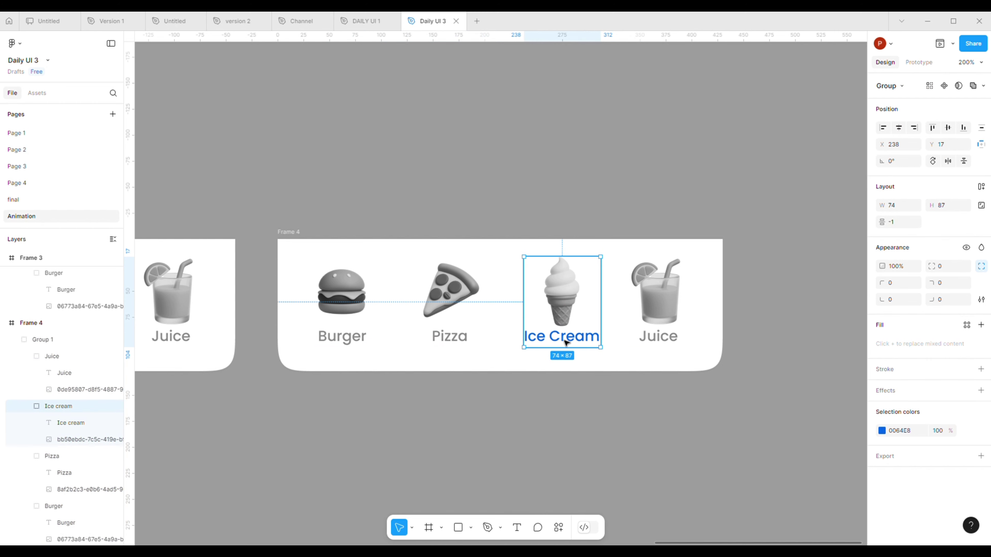
double_click(560, 335)
left_click(903, 328)
left_click(904, 338)
Set the Pizza label's font weight in Frame 3 to SemiBold
scroll(738, 400, "left", 10)
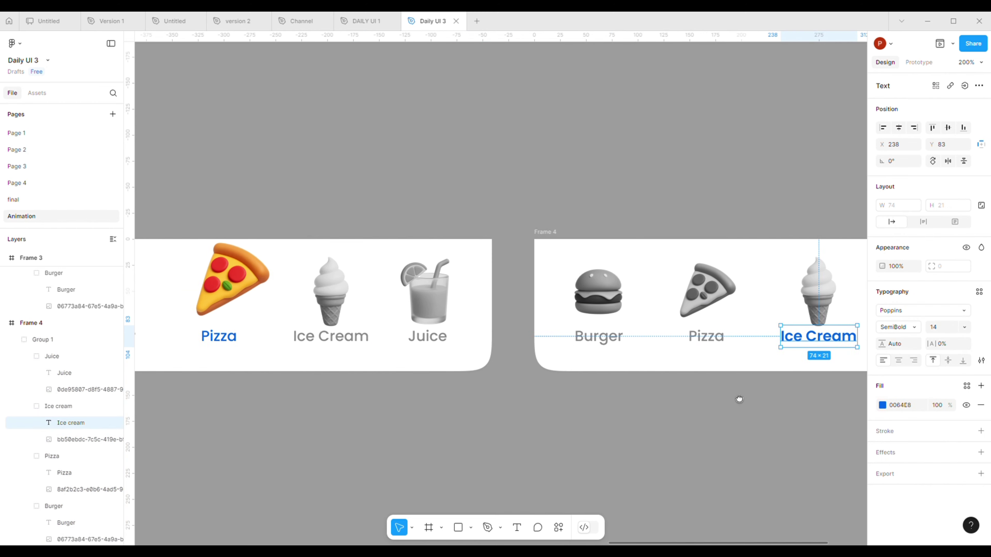
left_click(253, 343)
double_click(247, 342)
double_click(248, 342)
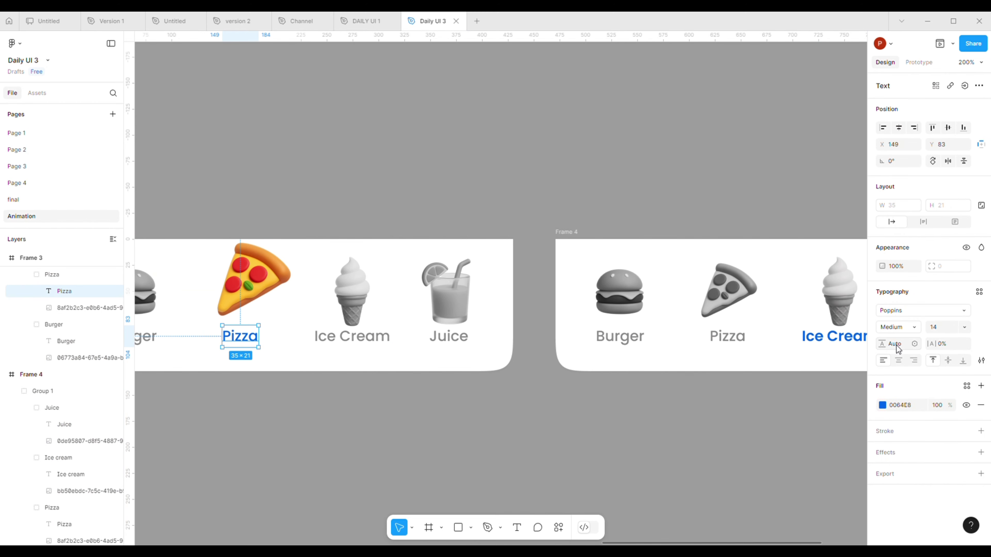
left_click(902, 326)
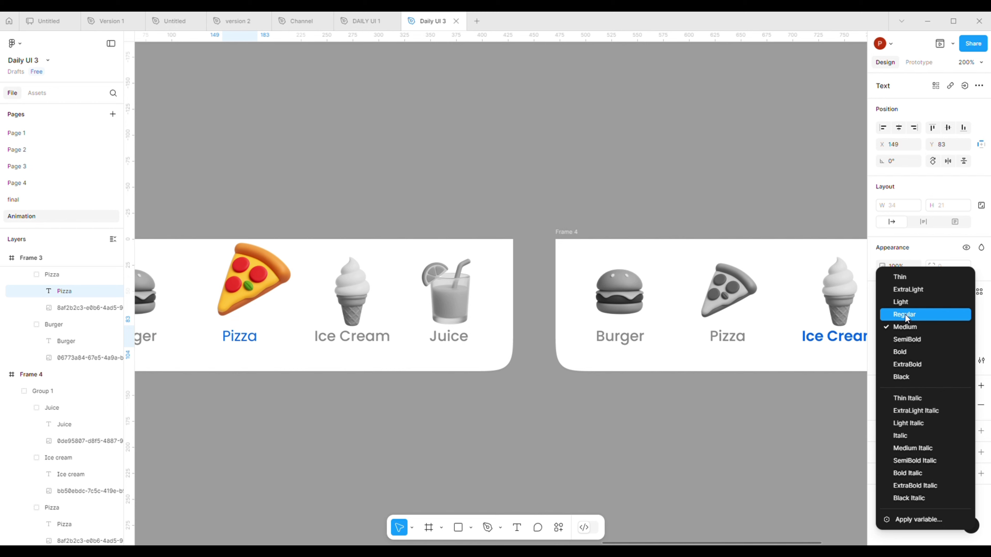
left_click(905, 339)
left_click(668, 435)
Enlarge the ice cream image in Frame 4 to 82 × 83 above its label, positioned at X 231, Y 0
scroll(546, 422, "right", 10)
left_click(526, 259, "ctrl")
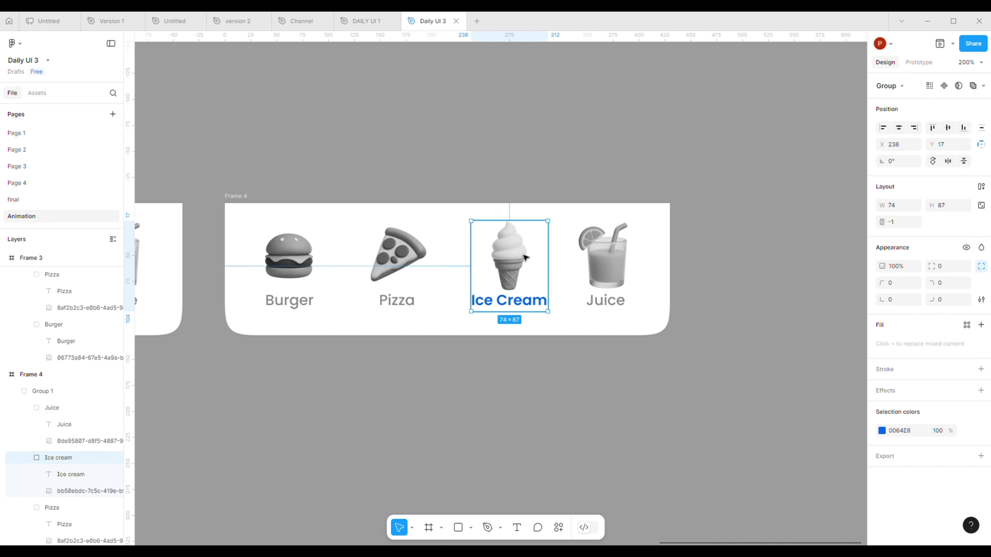
left_click_drag(544, 222, 566, 200)
left_click_drag(535, 246, 524, 249)
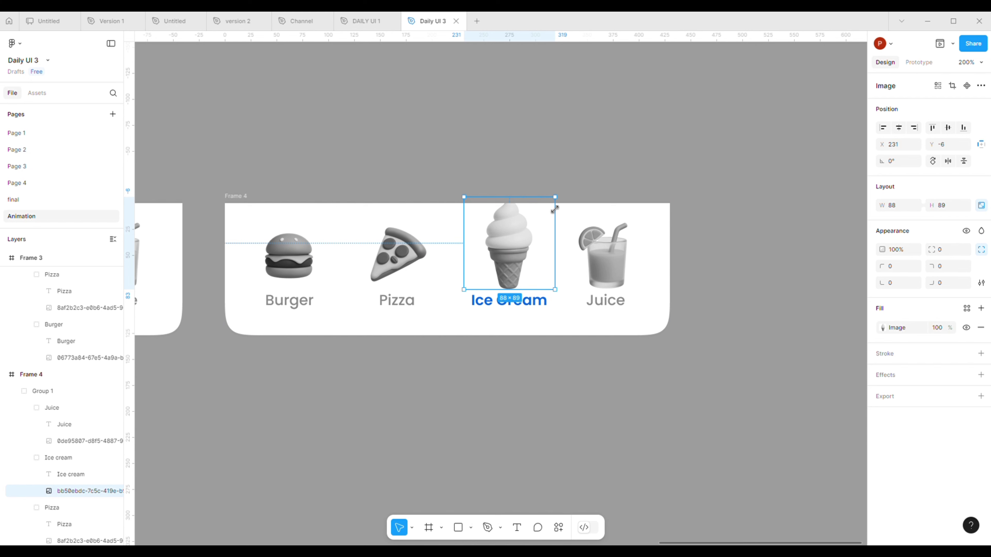
left_click_drag(555, 209, 555, 210)
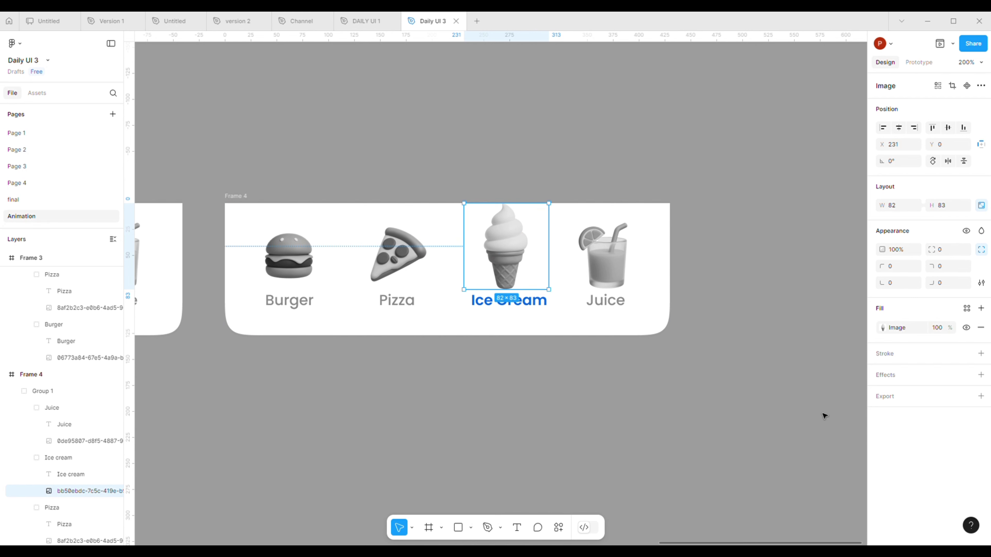
Restore the ice cream image's colours in Frame 4 by resetting exposure, contrast, saturation, temperature, tint, highlights and shadows to neutral
left_click(885, 327)
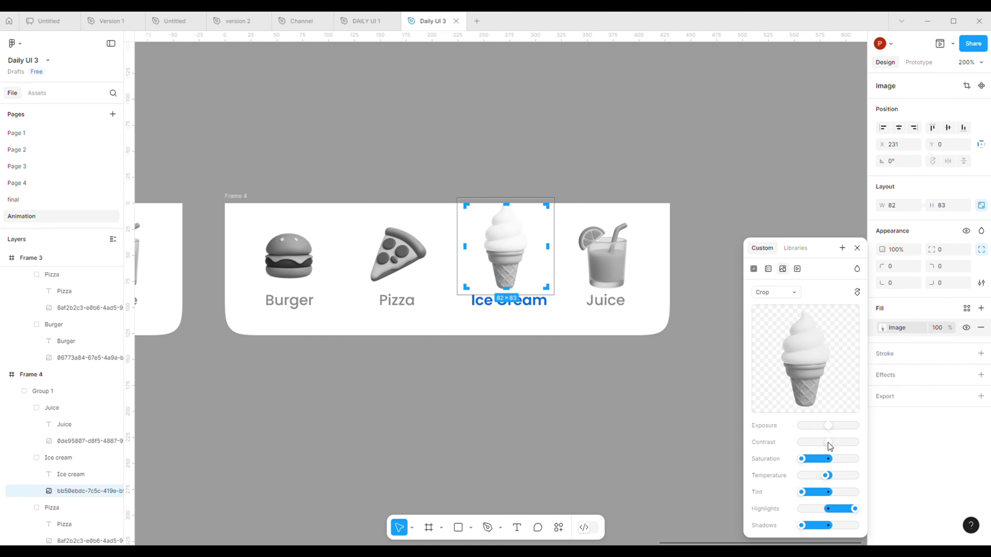
left_click(829, 459)
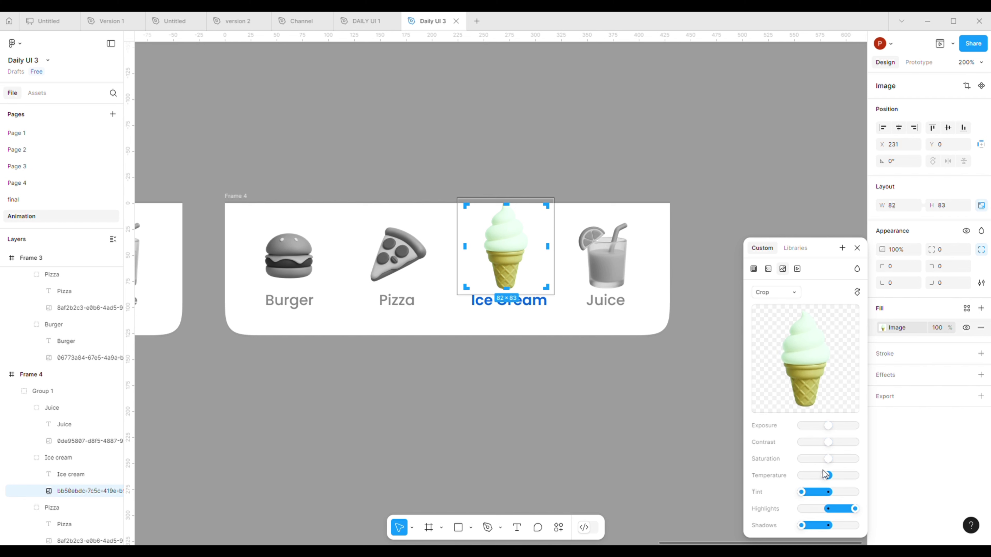
left_click(829, 492)
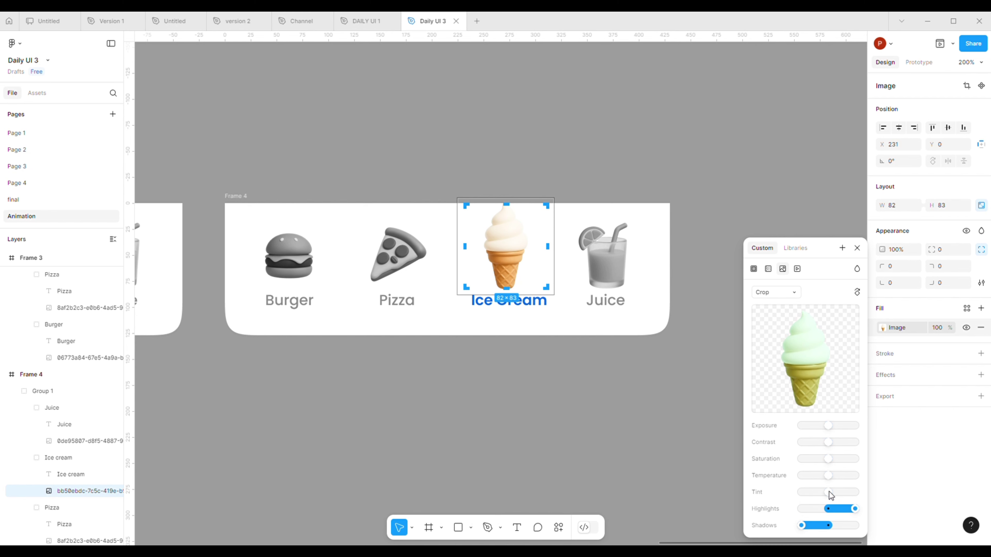
left_click(828, 509)
left_click(828, 525)
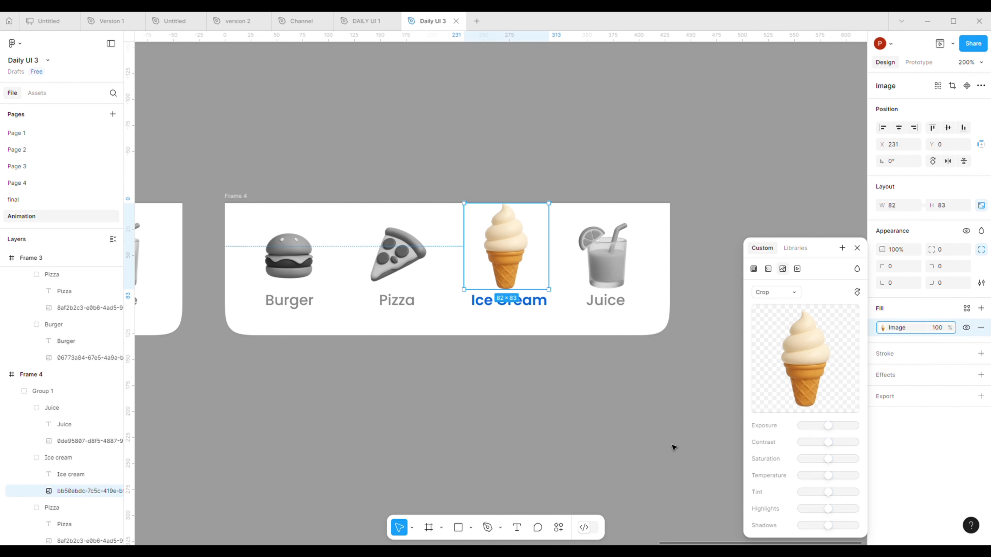
scroll(679, 427, "right", 2)
left_click(212, 201)
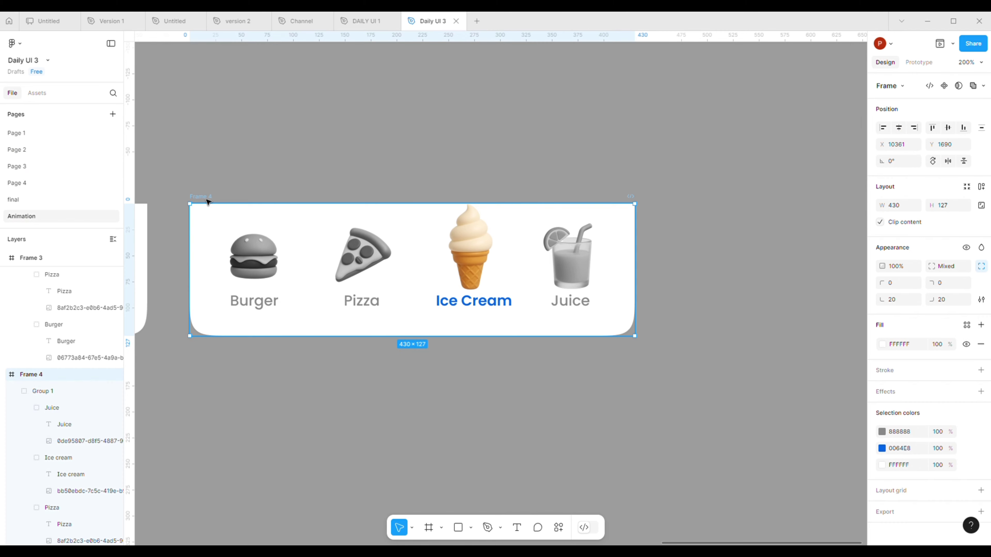
left_click_drag(278, 205, 689, 245)
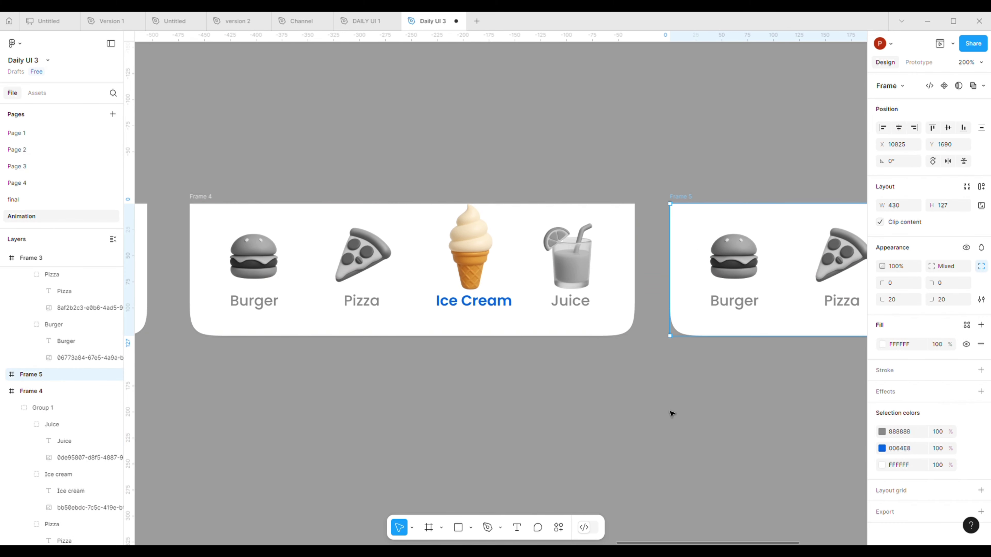
left_click(672, 414)
left_click_drag(594, 385, 225, 384)
left_click(642, 328)
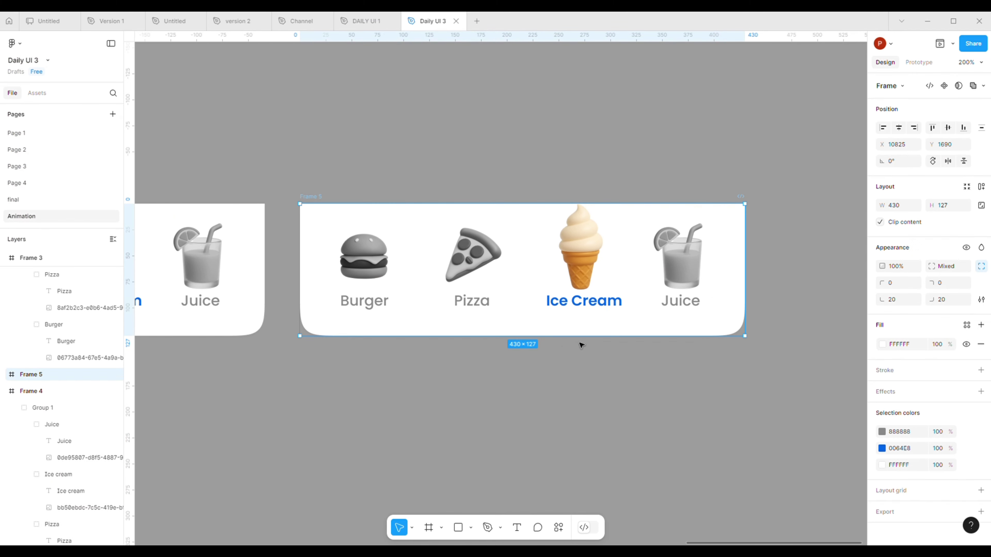
key("ctrl+z")
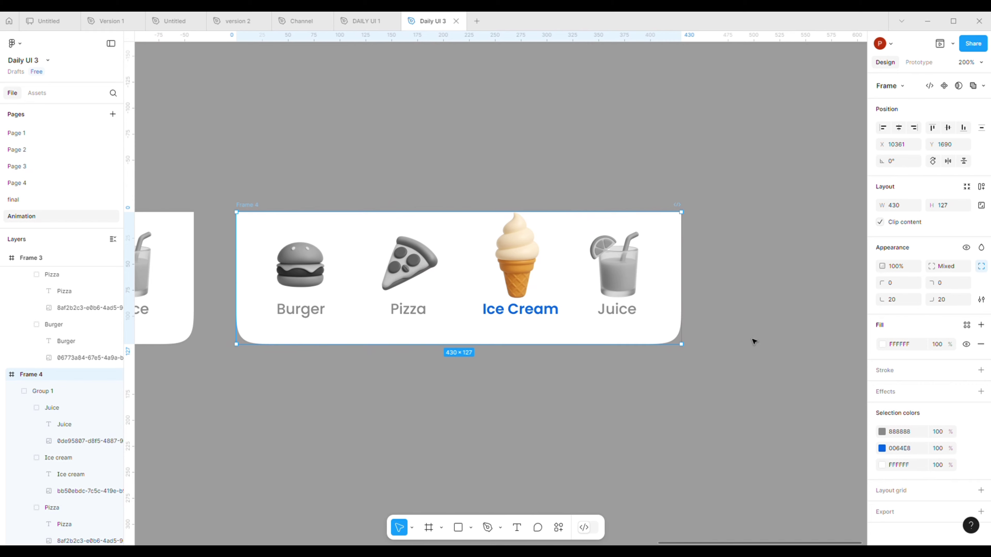
Duplicate the all-grey Frame 1 and place the copy after Frame 4 in the same row
scroll(343, 348, "down", 5)
left_click(343, 348)
left_click(236, 279)
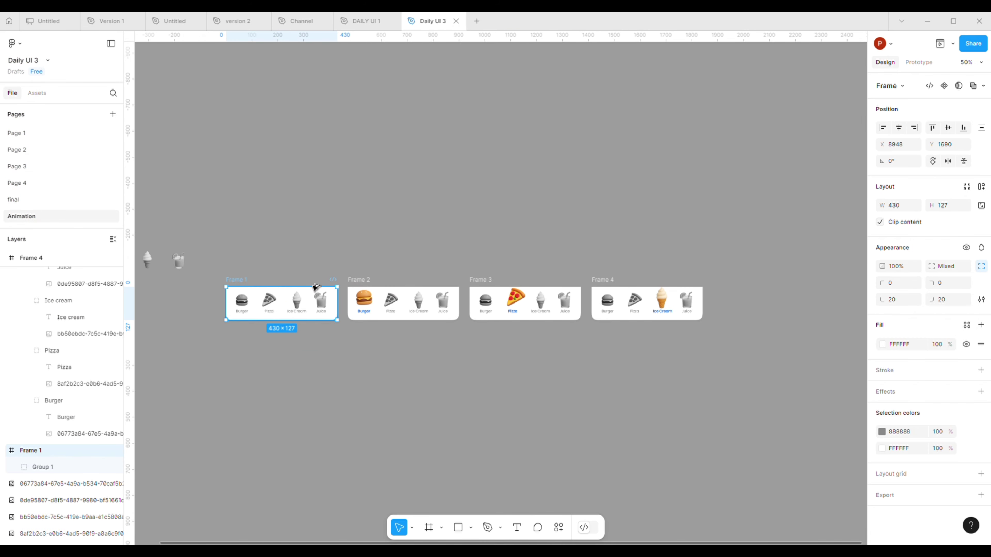
left_click_drag(317, 288, 577, 349)
key("shift+2")
Restore the juice image's colours in Frame 5 by resetting exposure, contrast, saturation, temperature, tint, highlights and shadows to neutral
double_click(591, 277)
double_click(591, 279)
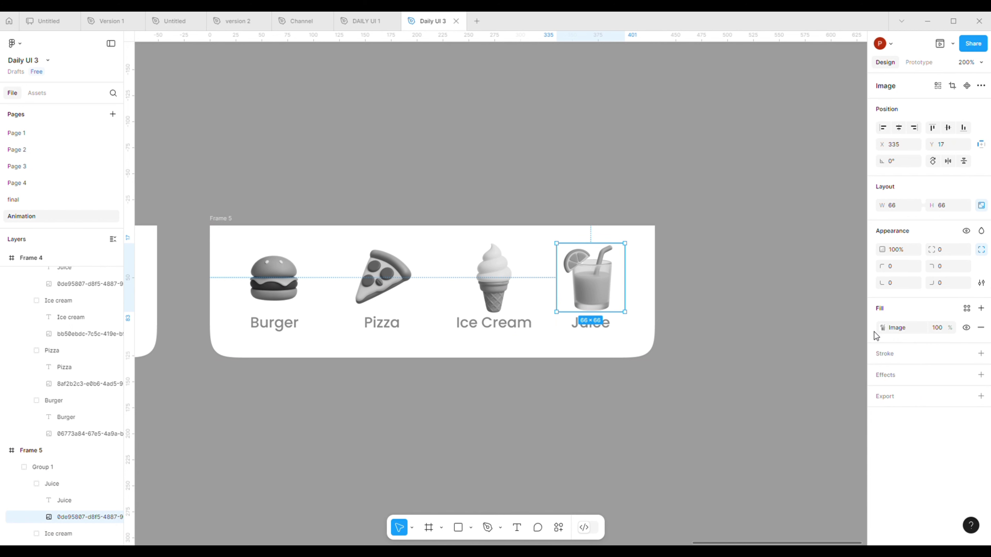
left_click(883, 327)
left_click_drag(828, 442, 831, 466)
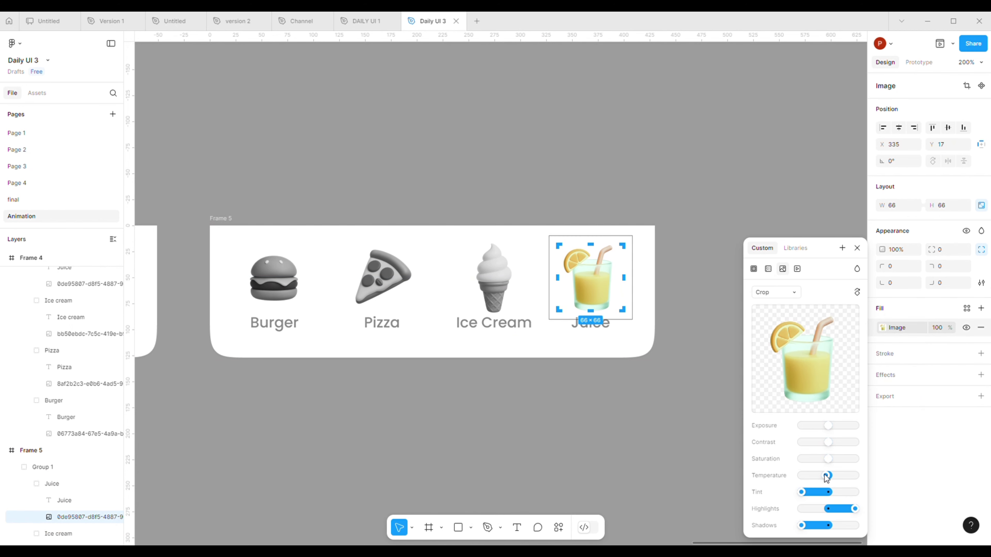
left_click(819, 492)
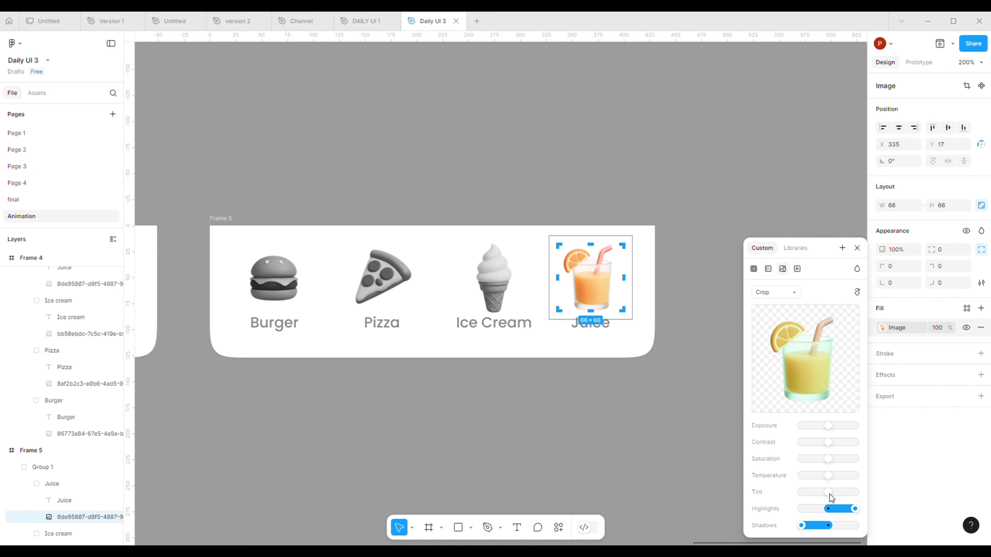
left_click(827, 509)
left_click(828, 525)
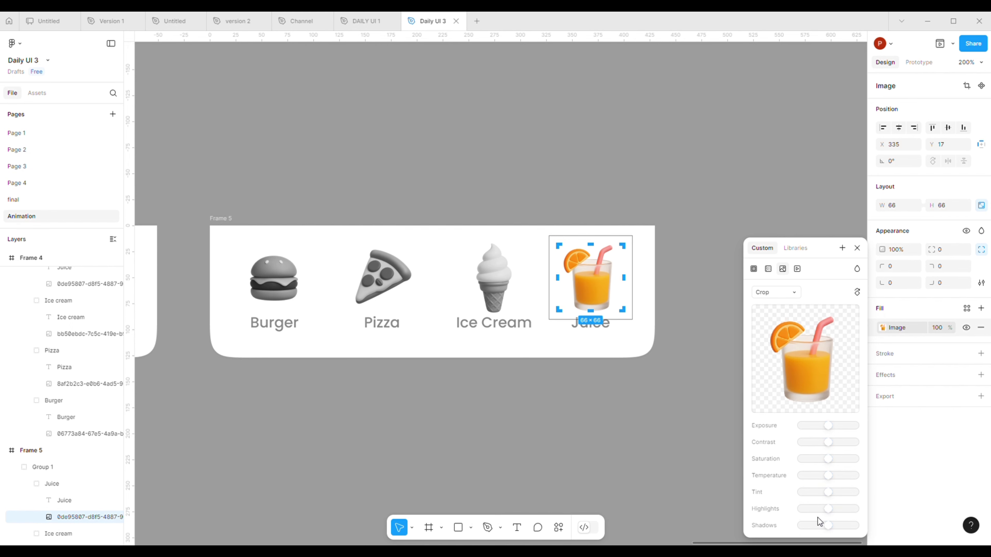
Enlarge the juice image in Frame 5 to 83 × 83 and centre it above its label at X 326, Y 0
key("Escape")
left_click_drag(631, 249, 633, 235)
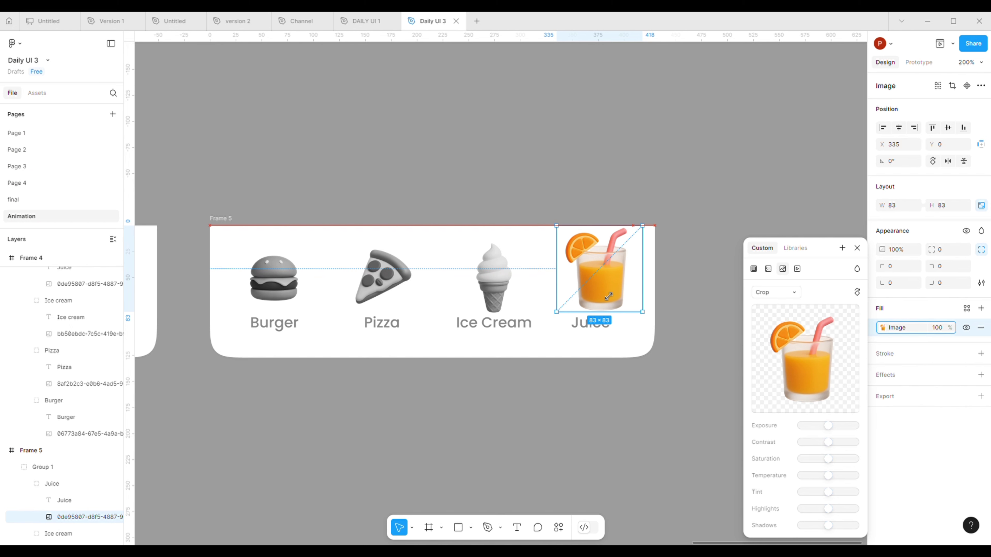
left_click_drag(600, 295, 592, 298)
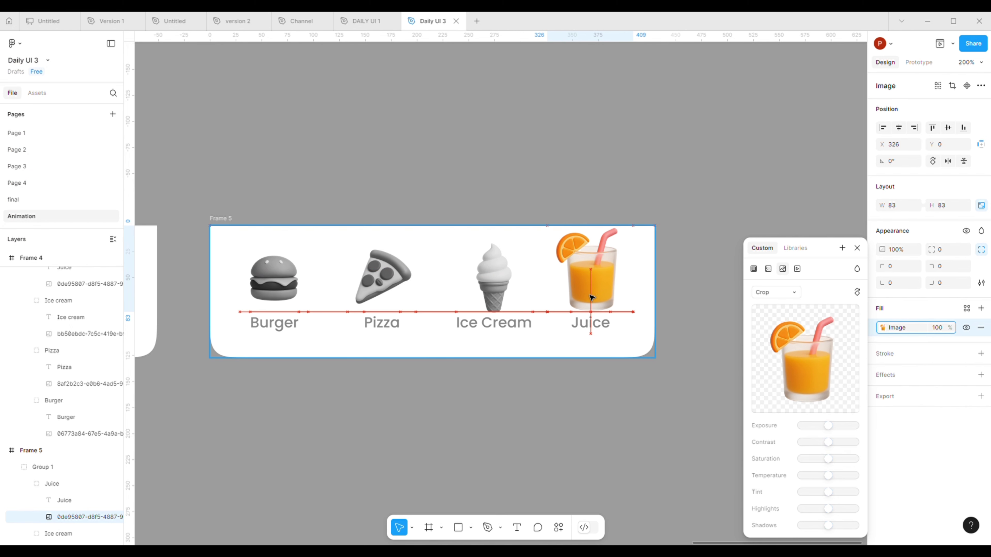
left_click(699, 350)
Copy the blue 0064E8 from Frame 4's Ice Cream label and apply it as the Juice label's fill in Frame 5
scroll(190, 333, "left", 4)
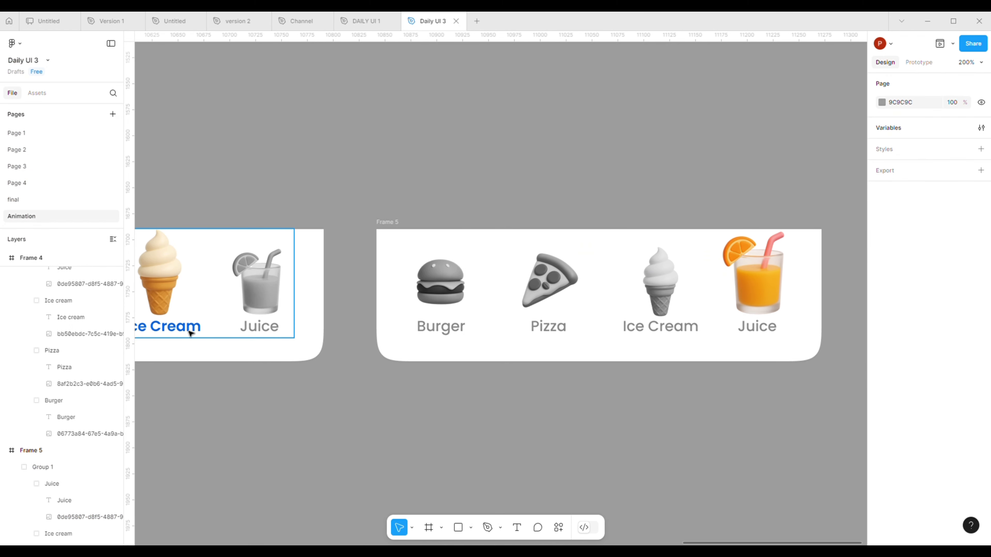
left_click(180, 332)
left_click(913, 432)
key("ctrl+c")
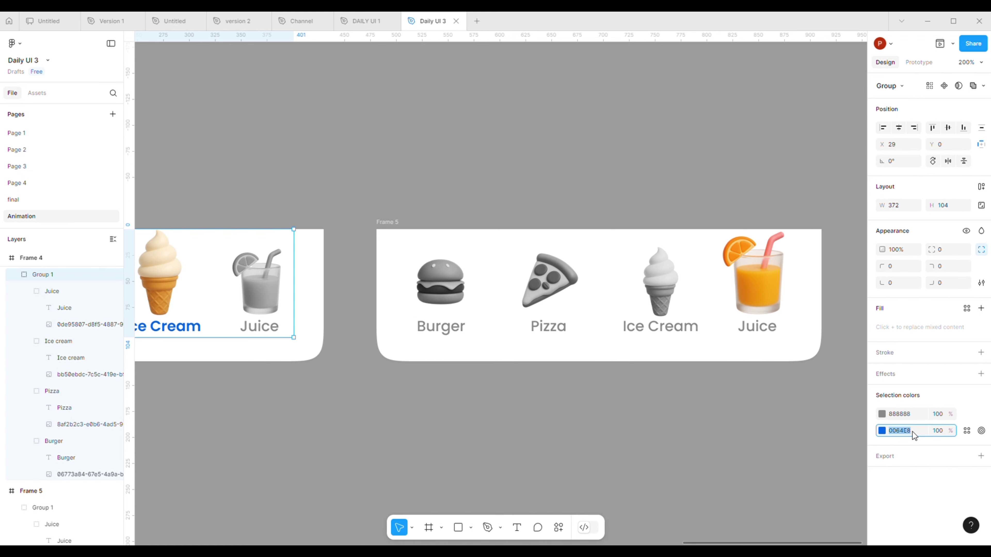
left_click(766, 335)
double_click(768, 332)
double_click(768, 331)
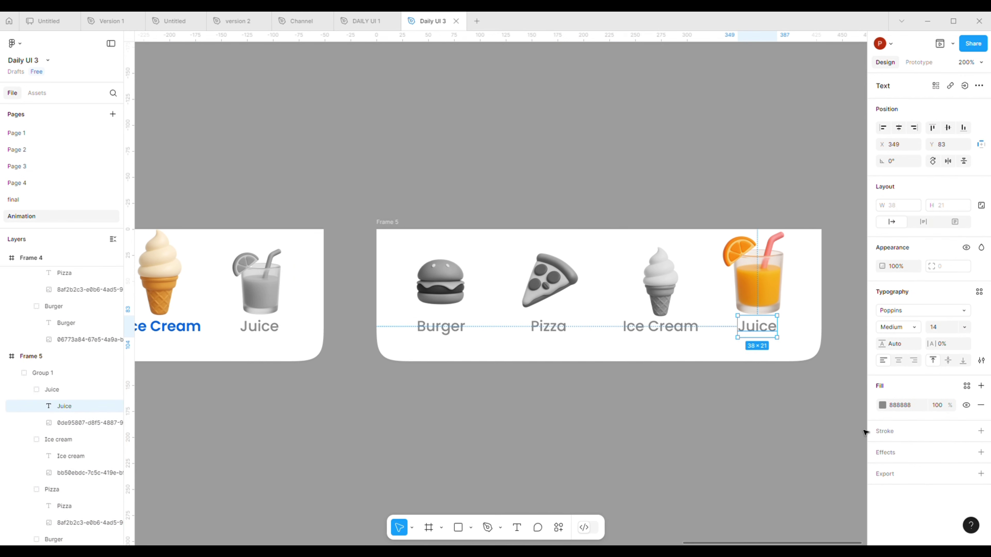
left_click(905, 406)
key("ctrl+v")
left_click(748, 461)
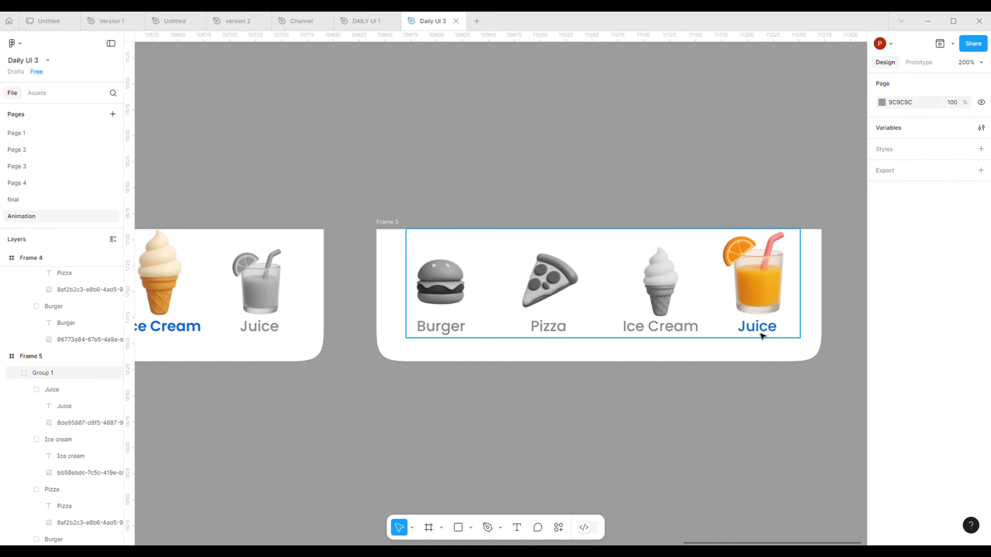
Set the Juice label's font weight in Frame 5 to SemiBold
left_click(761, 334, "ctrl")
left_click(916, 332)
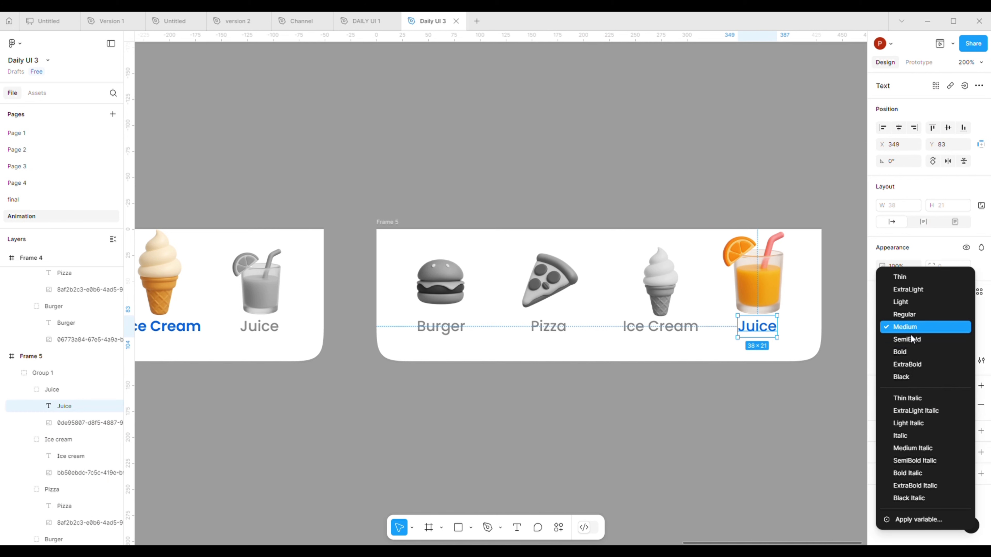
left_click(897, 339)
left_click(703, 427)
Rotate the coloured ice cream image in Frame 4 to about 5.6°
key("shift+0")
left_click_drag(361, 367, 657, 374)
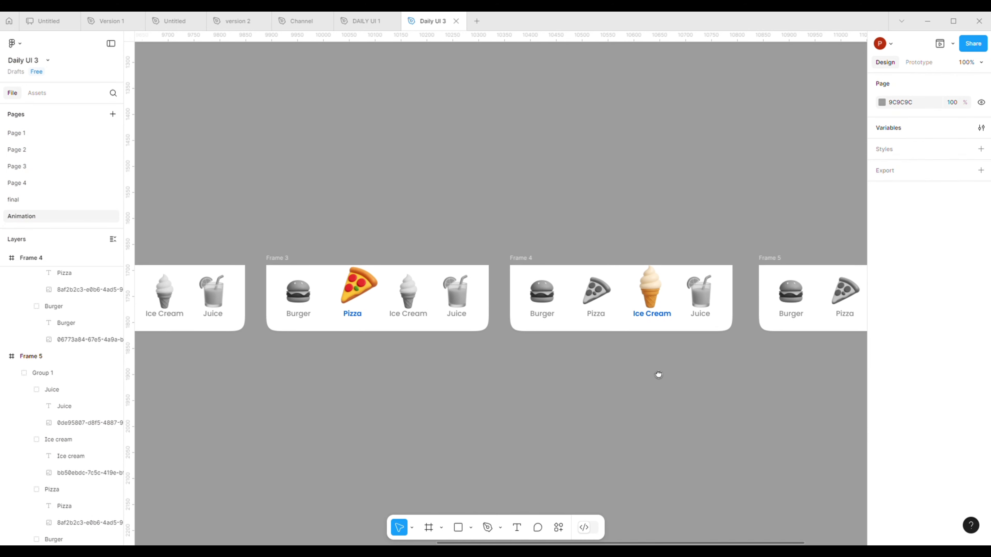
mouse_move(562, 376)
left_mouse_down()
mouse_move(664, 347)
mouse_move(722, 349)
left_mouse_up()
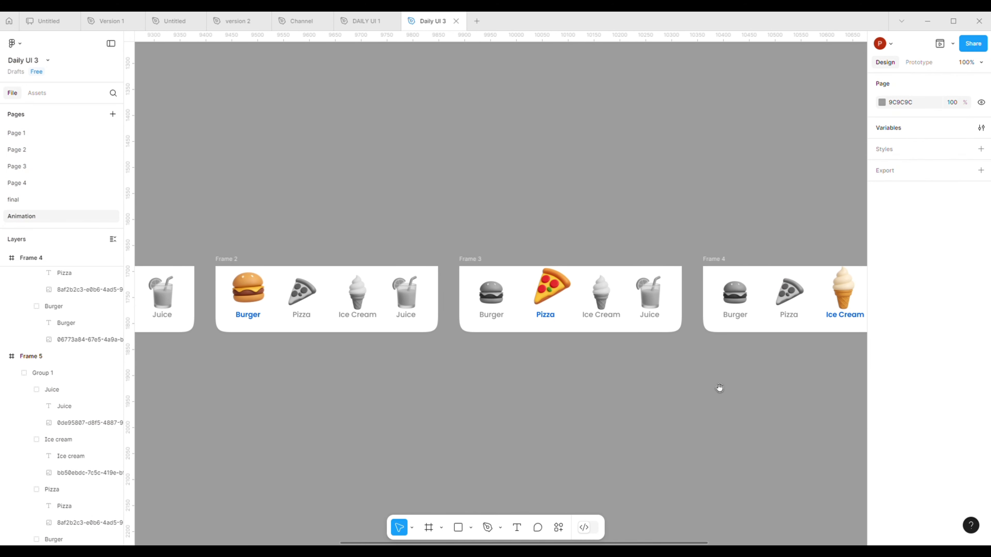
left_click_drag(719, 387, 436, 367)
left_click(503, 292)
double_click(505, 279)
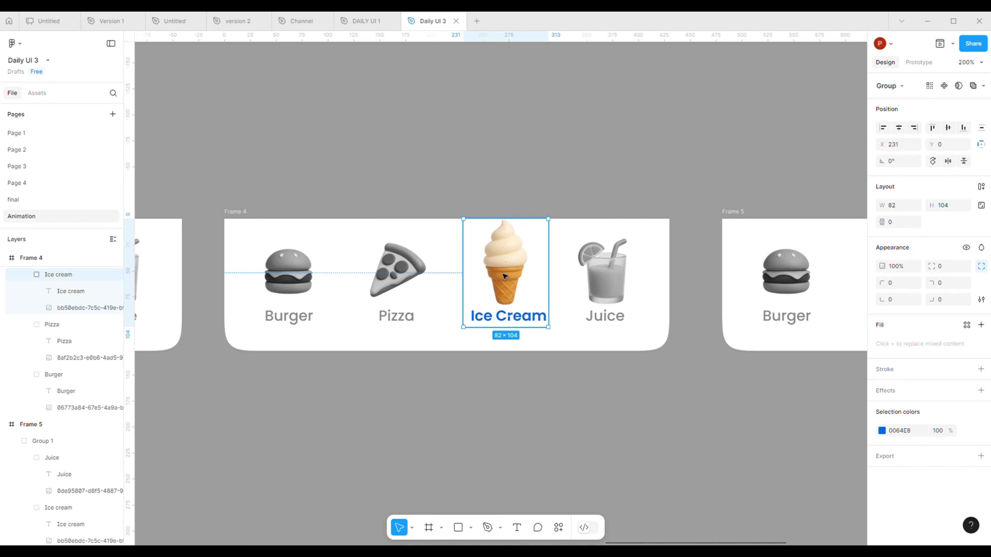
double_click(504, 279)
left_click_drag(560, 225, 556, 222)
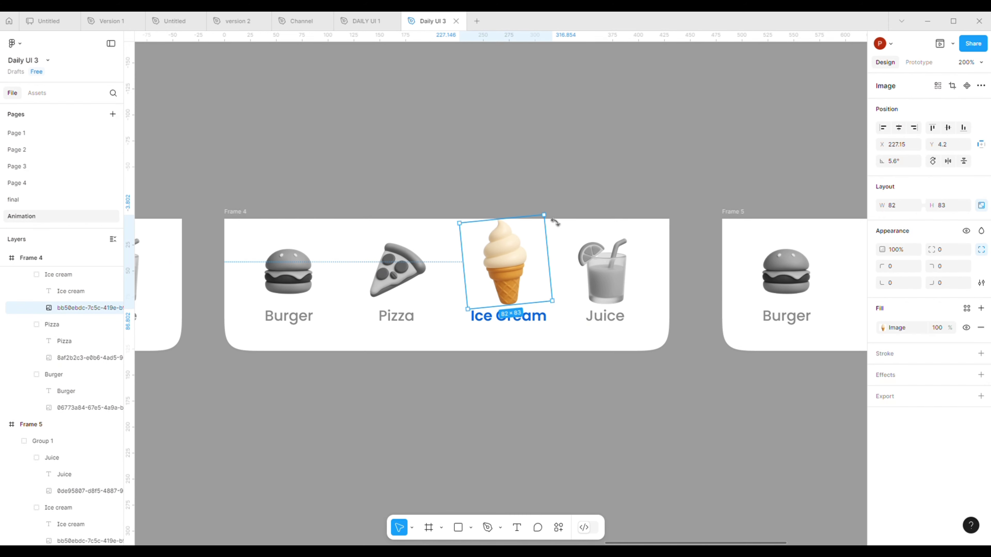
left_click(550, 416)
Rotate the coloured juice image in Frame 5 to about 5.18°
left_click_drag(737, 412, 409, 420)
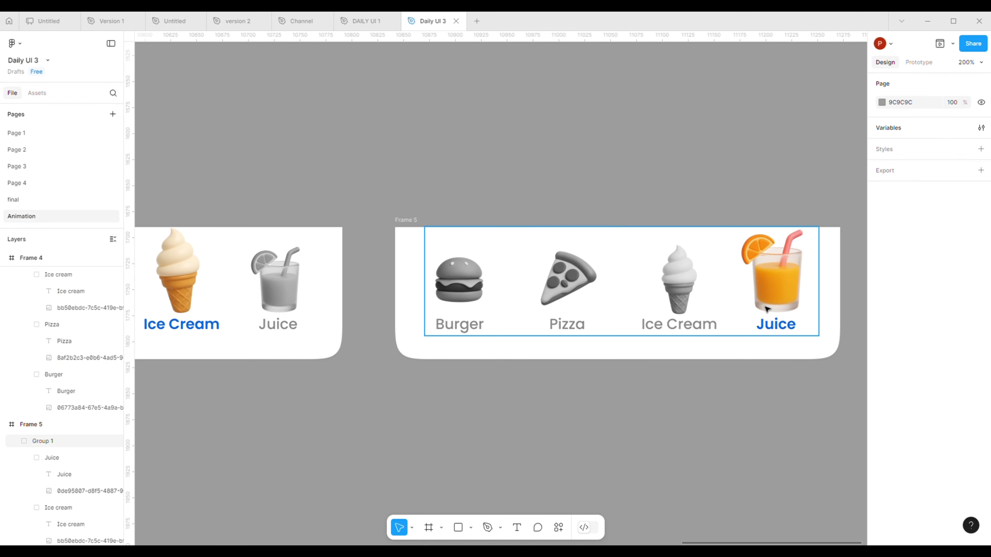
left_click(770, 298)
double_click(770, 298)
double_click(769, 298)
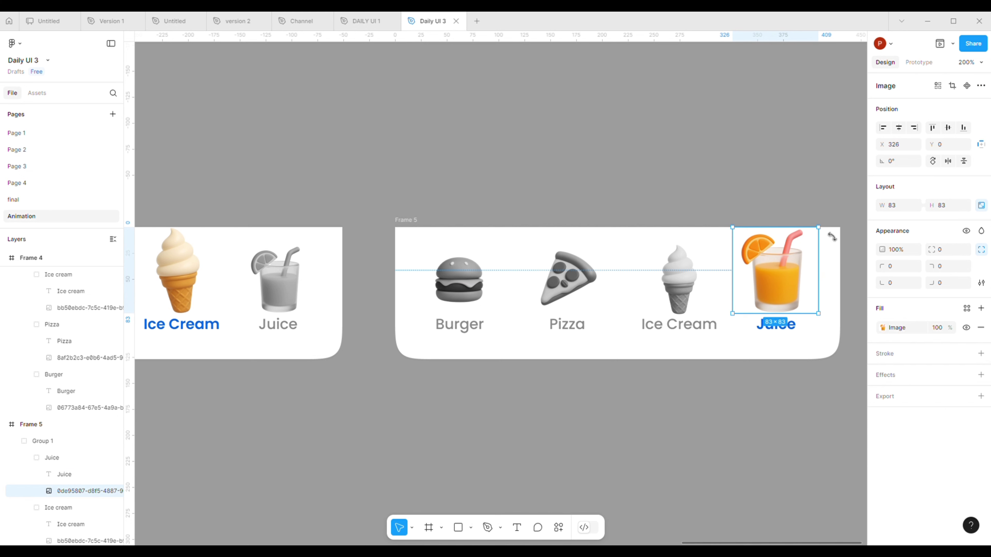
left_click_drag(828, 232, 826, 232)
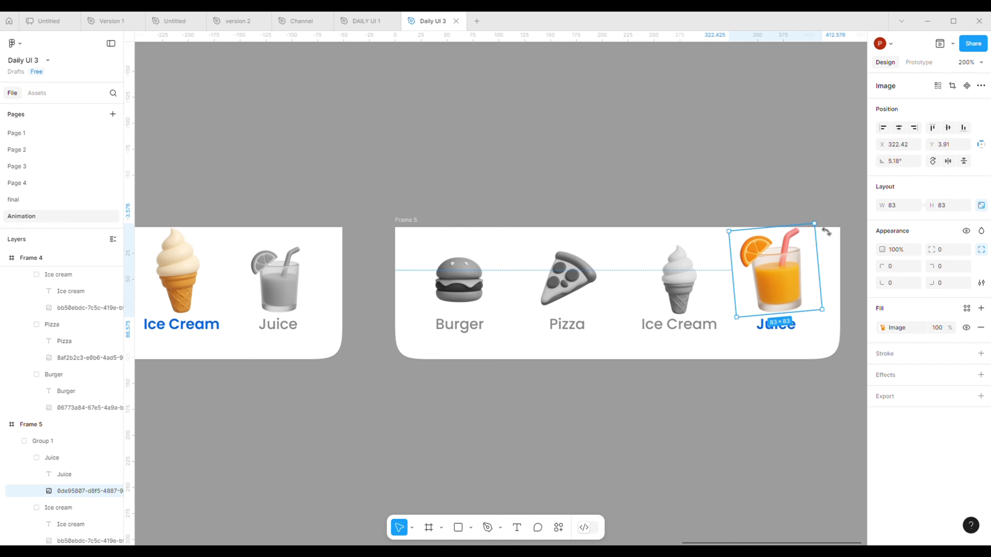
left_click(785, 210)
Select Frames 1 to 5 and combine them into a component set
key("shift+0")
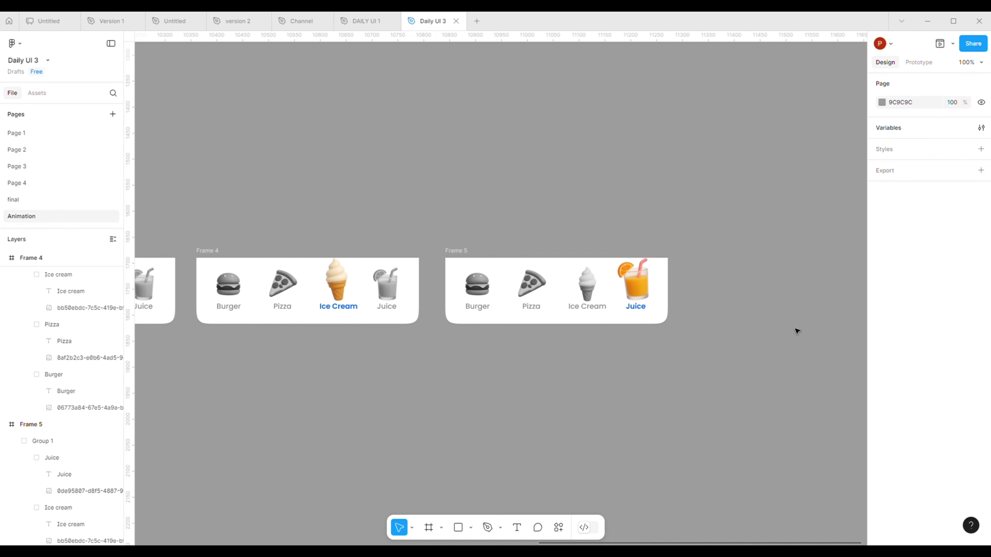
key("minus")
left_click_drag(358, 371, 542, 377)
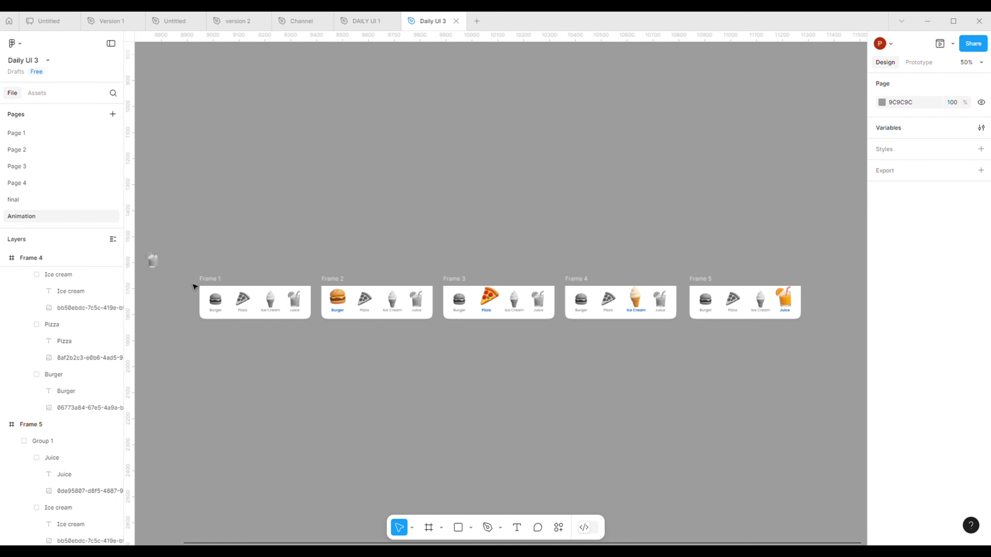
left_click_drag(182, 248, 816, 354)
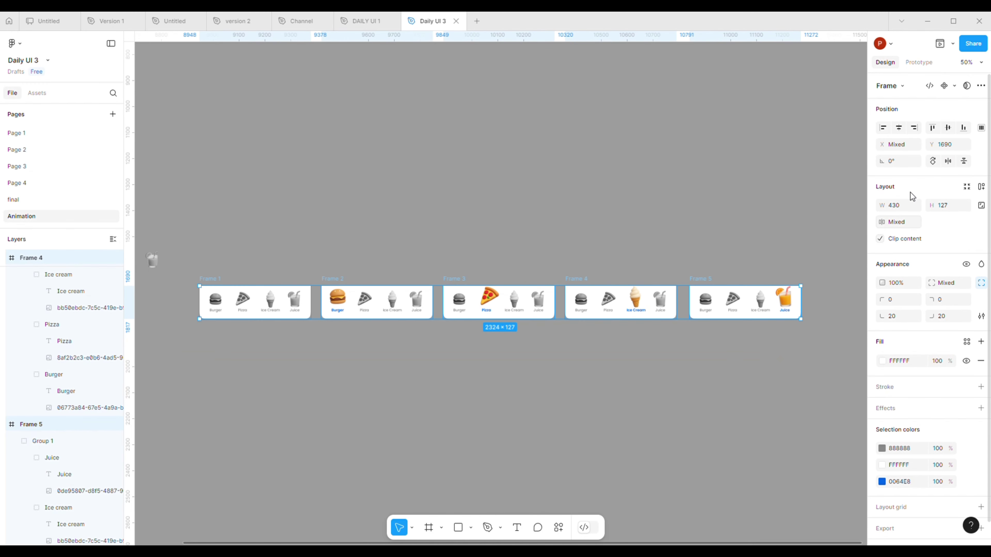
left_click(955, 88)
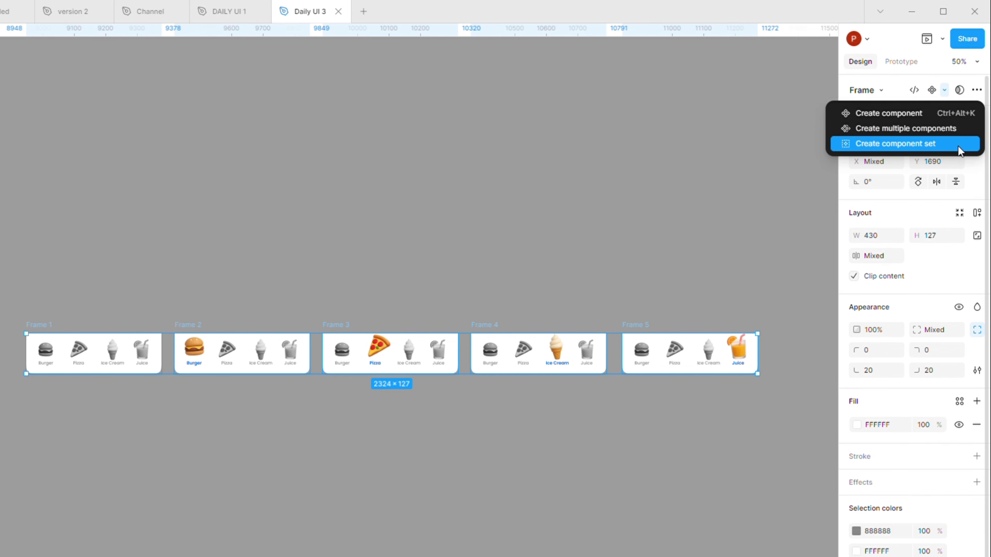
left_click(952, 144)
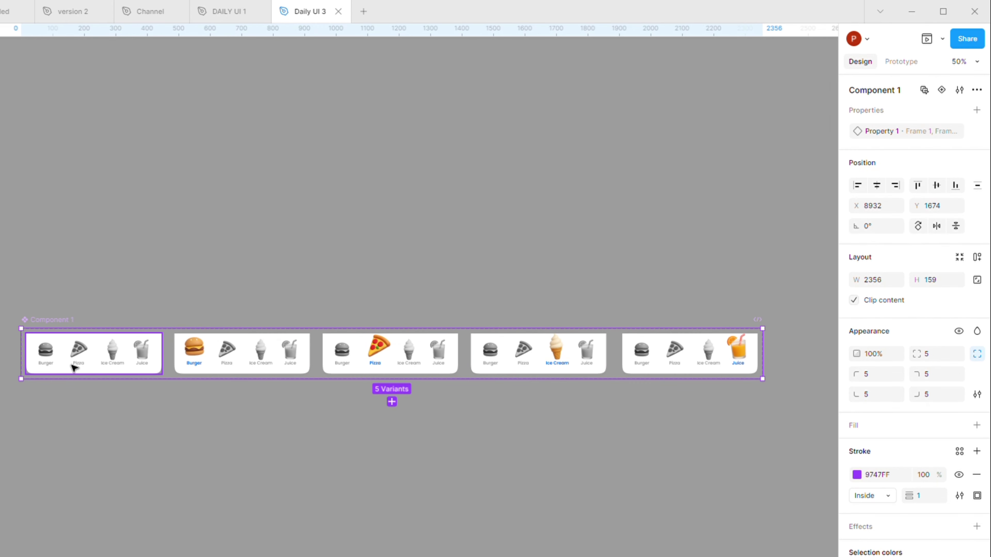
Link the Burger item in Frame 1 to Frame 2 with an on-click Change to prototype interaction
scroll(74, 367, "up", 5)
scroll(234, 352, "left", 2)
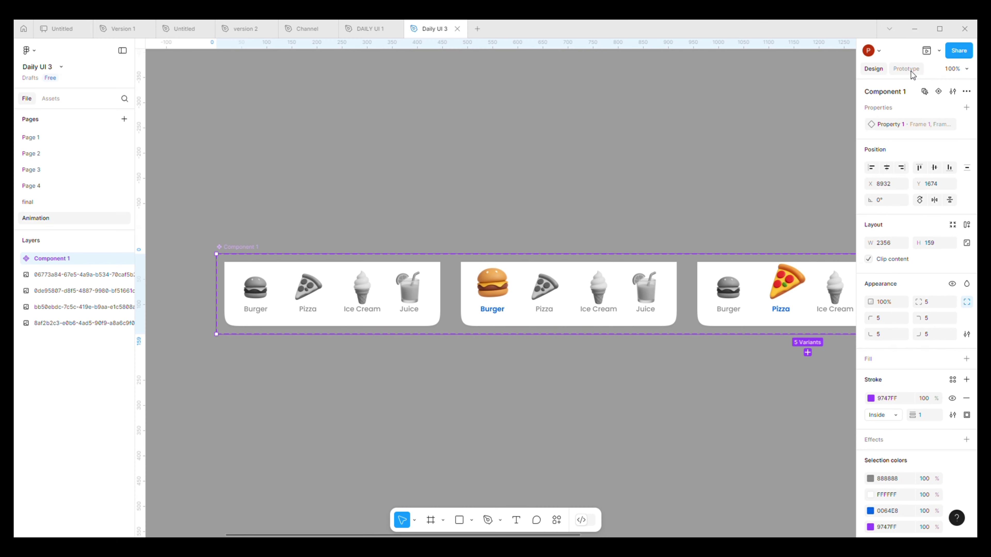
left_click(909, 70)
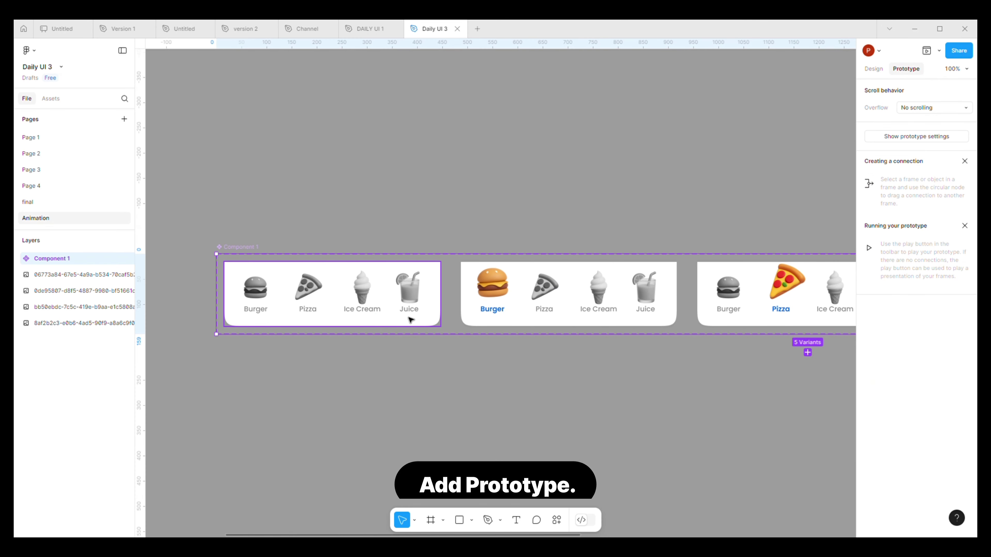
left_click(251, 293)
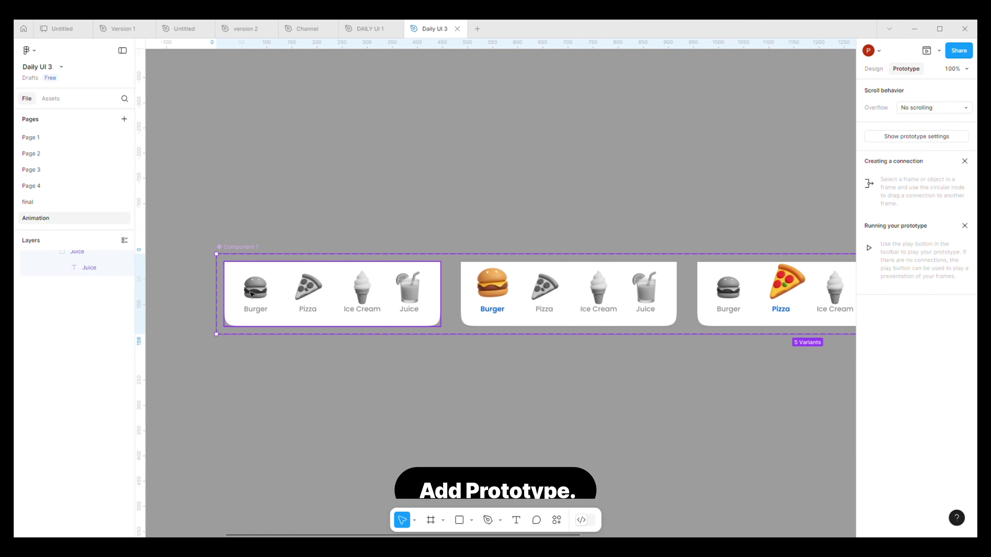
left_click(251, 293)
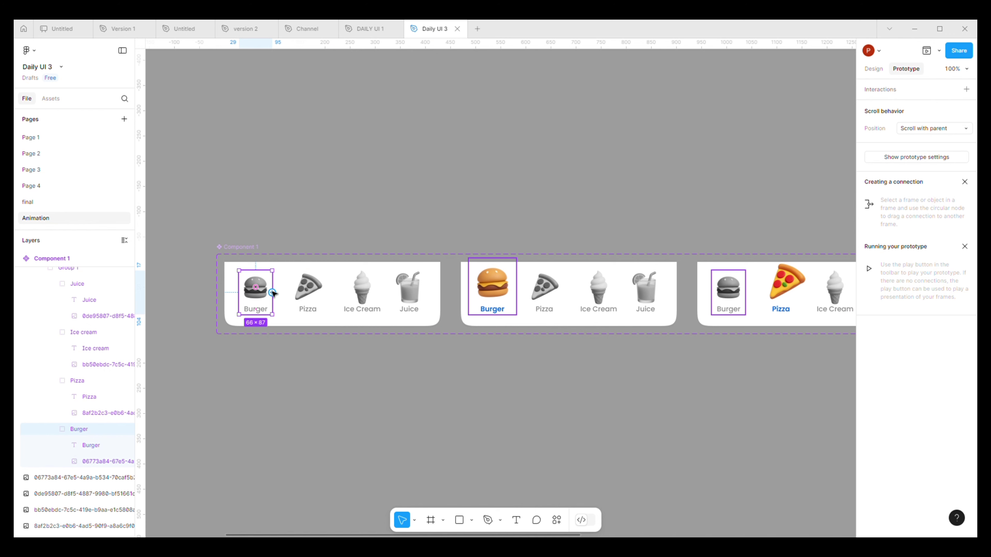
left_click_drag(272, 292, 515, 307)
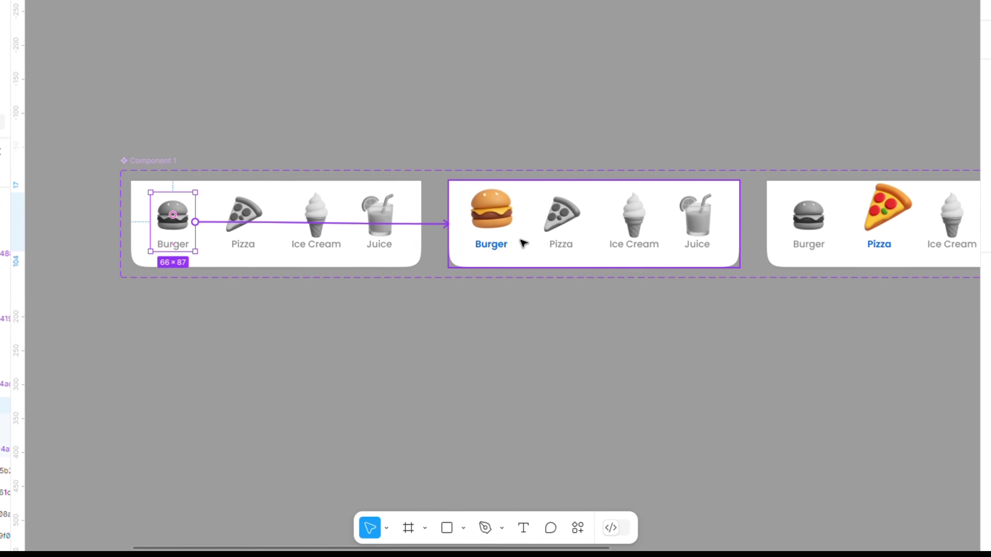
left_click_drag(523, 243, 522, 244)
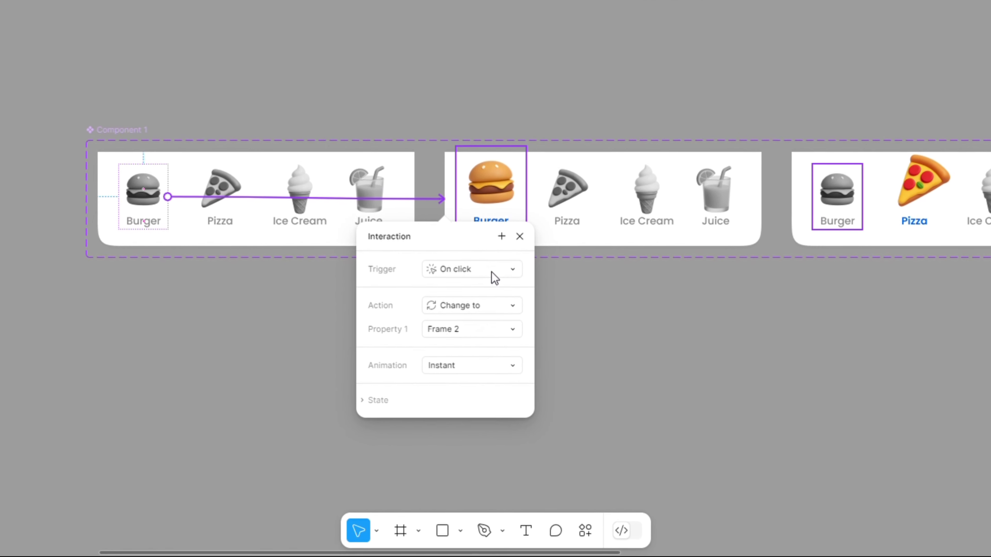
Set the Burger interaction's animation to Smart animate with the Bouncy curve
left_click(489, 362)
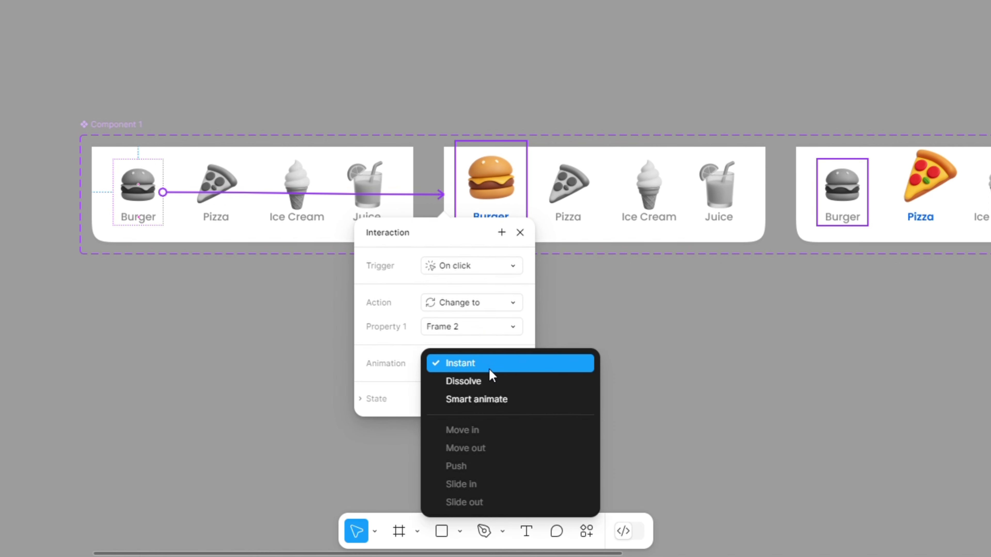
left_click(532, 406)
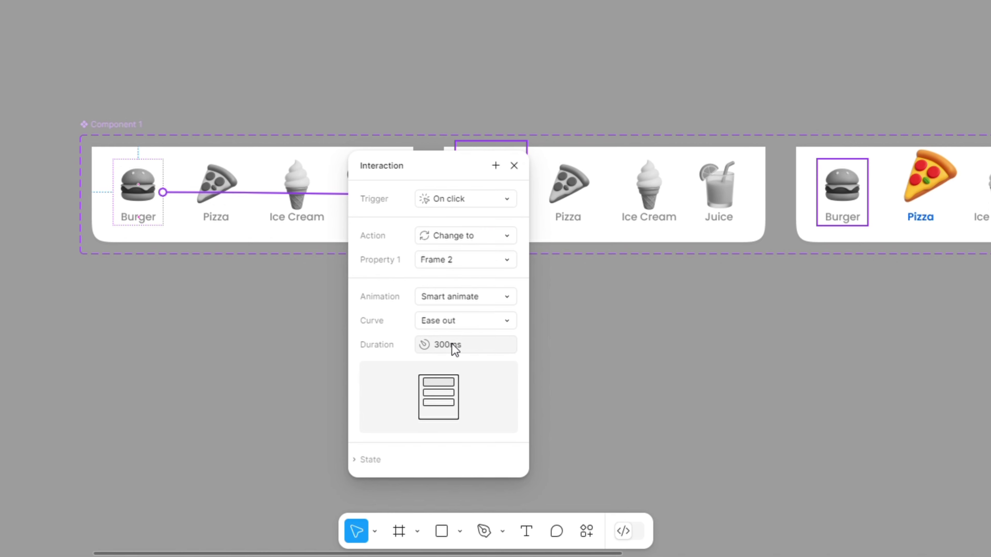
left_click(507, 326)
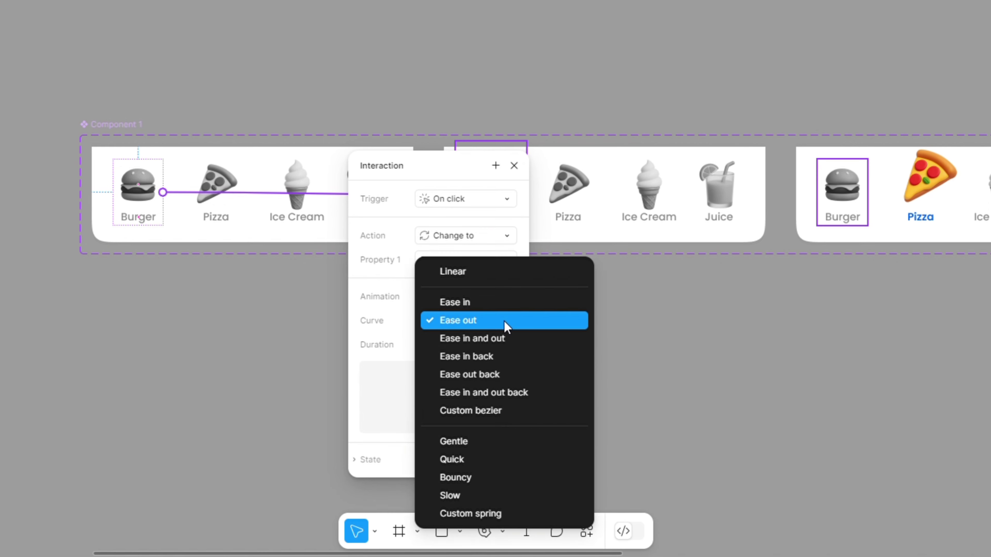
left_click(492, 478)
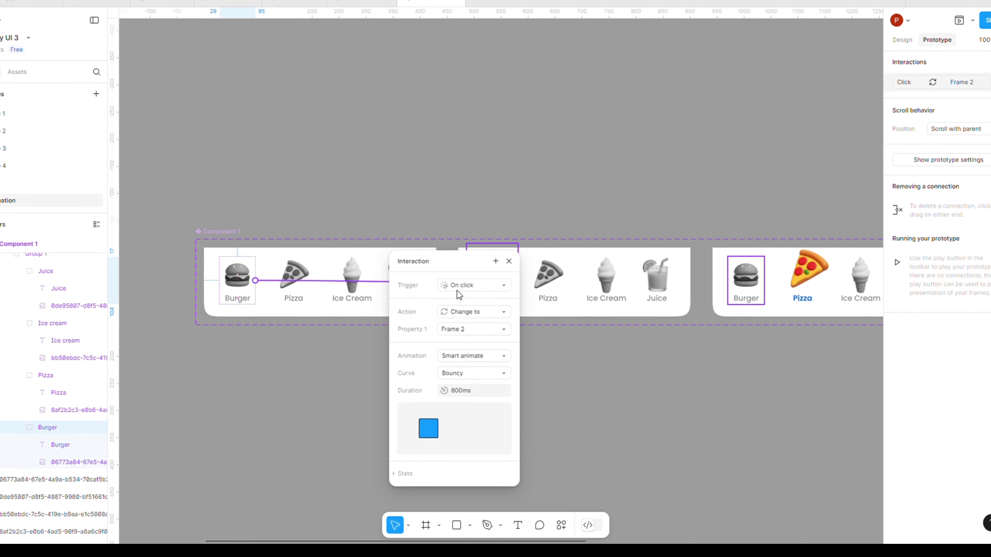
left_click(579, 403)
Link the Pizza item in Frame 1 to Frame 3 with an on-click Change to interaction
left_click(317, 311)
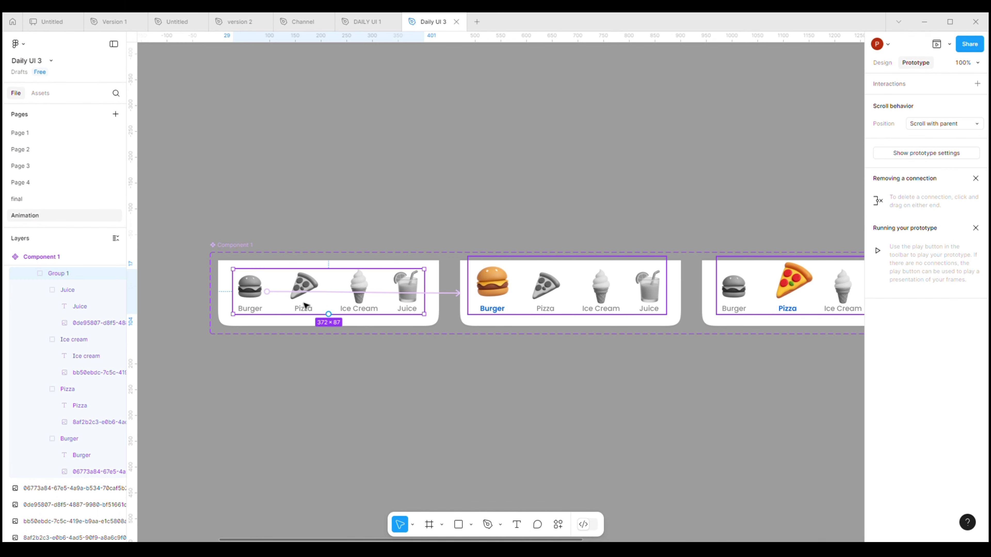
left_click(304, 305)
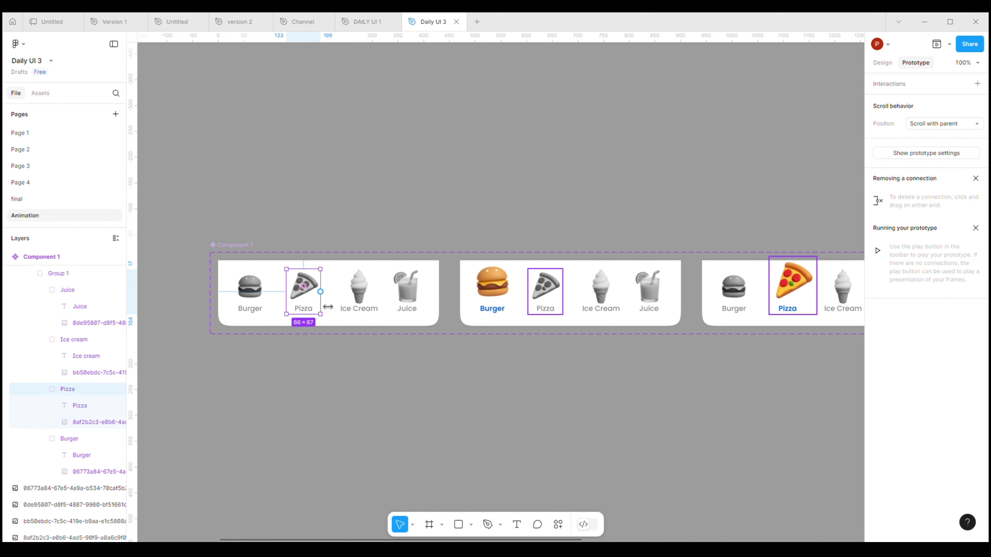
left_click_drag(321, 293, 753, 304)
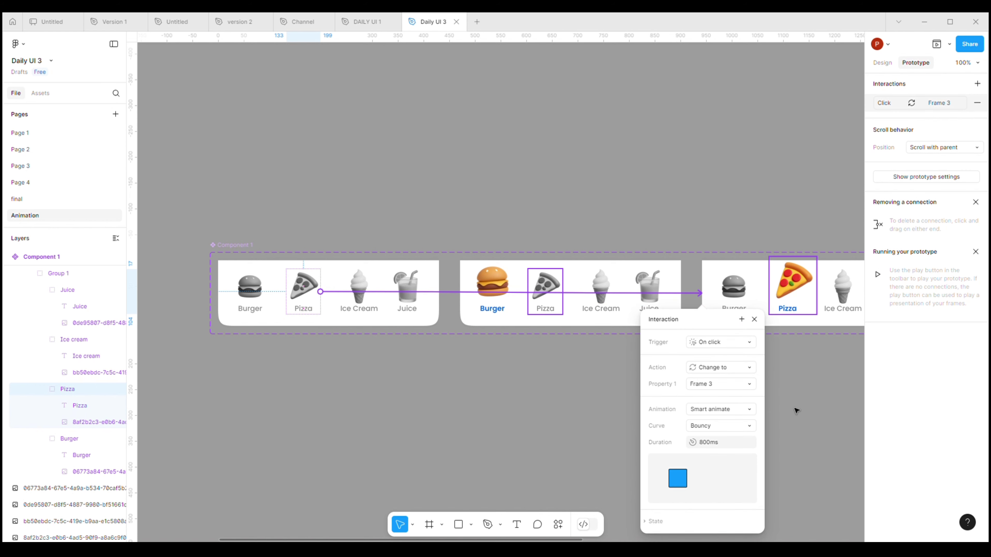
left_click_drag(718, 324, 518, 327)
left_click(676, 357)
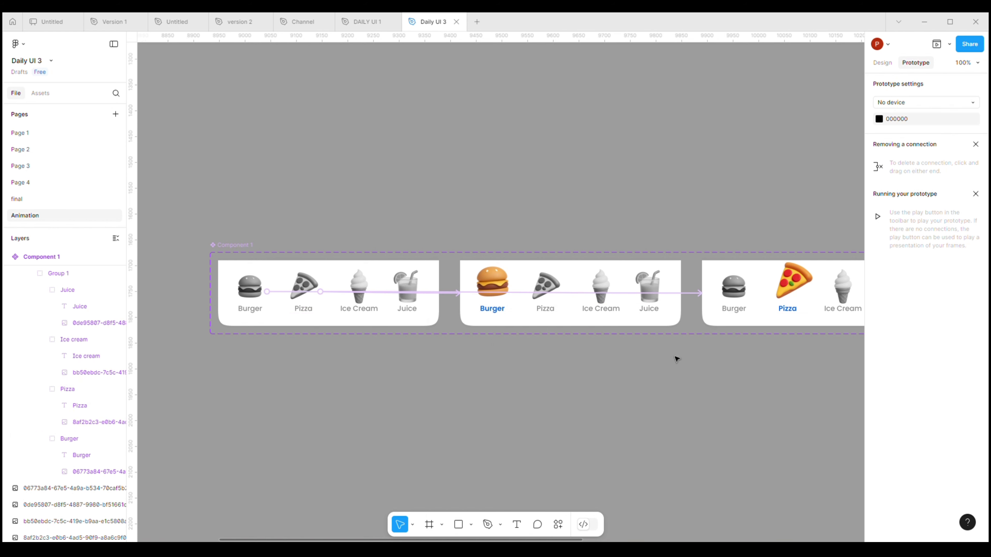
Link the Ice Cream item in Frame 1 to Frame 4 with an on-click Change to interaction
left_click_drag(676, 357, 525, 362)
double_click(210, 314)
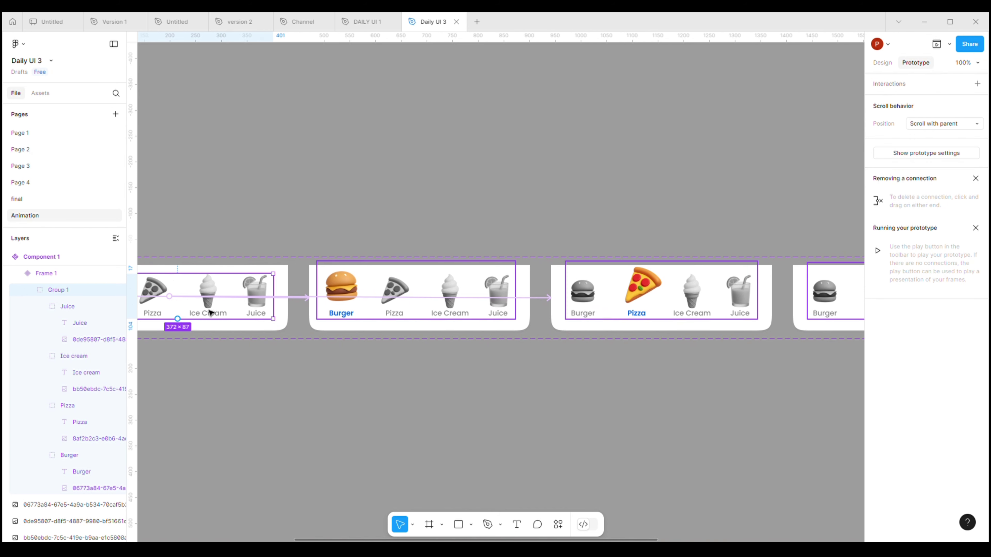
double_click(211, 314)
left_click_drag(227, 297, 812, 306)
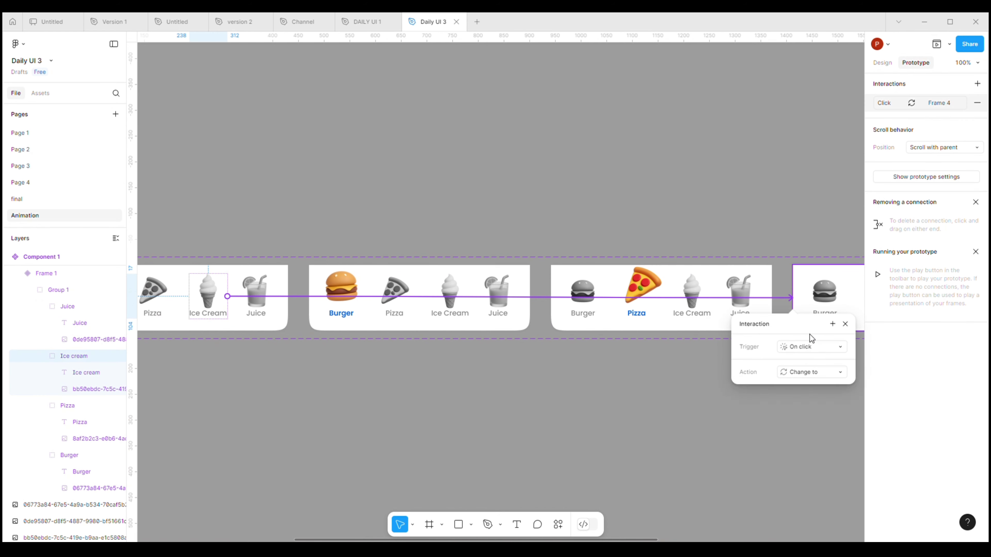
left_click(676, 440)
Link the Juice item in Frame 1 to Frame 5 with an on-click Change to interaction
scroll(593, 408, "right", 5)
scroll(561, 367, "left", 6)
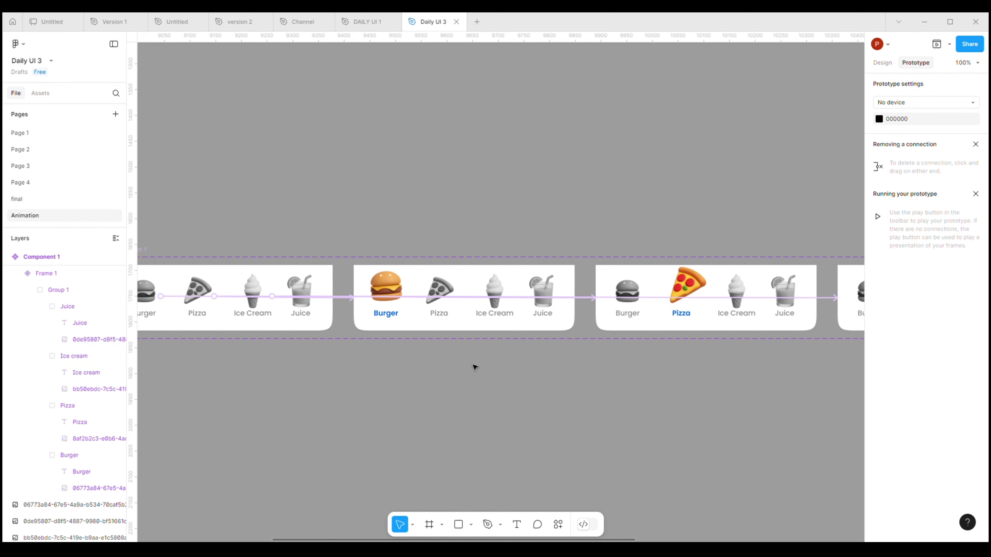
left_click(308, 297)
left_click(308, 298)
left_click(308, 298)
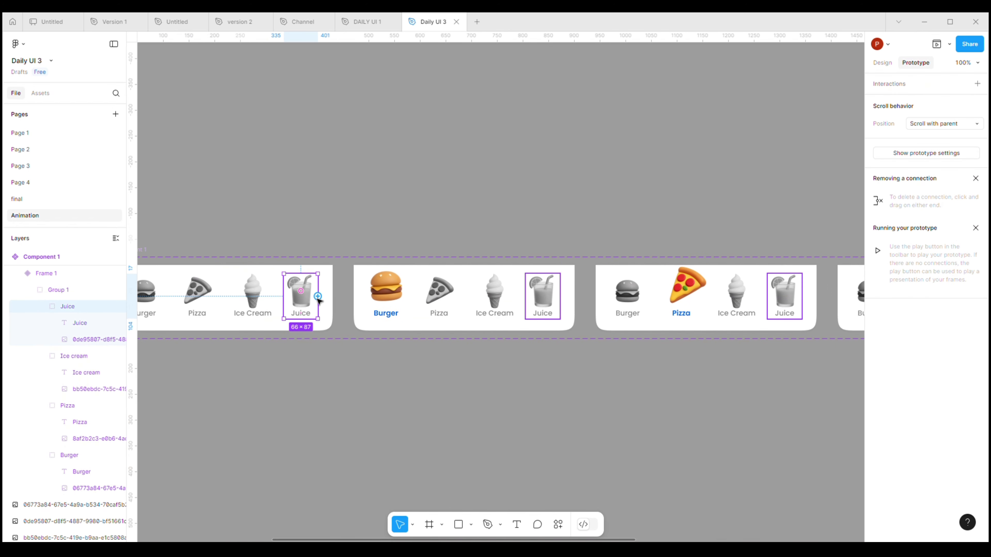
left_click_drag(317, 297, 456, 295)
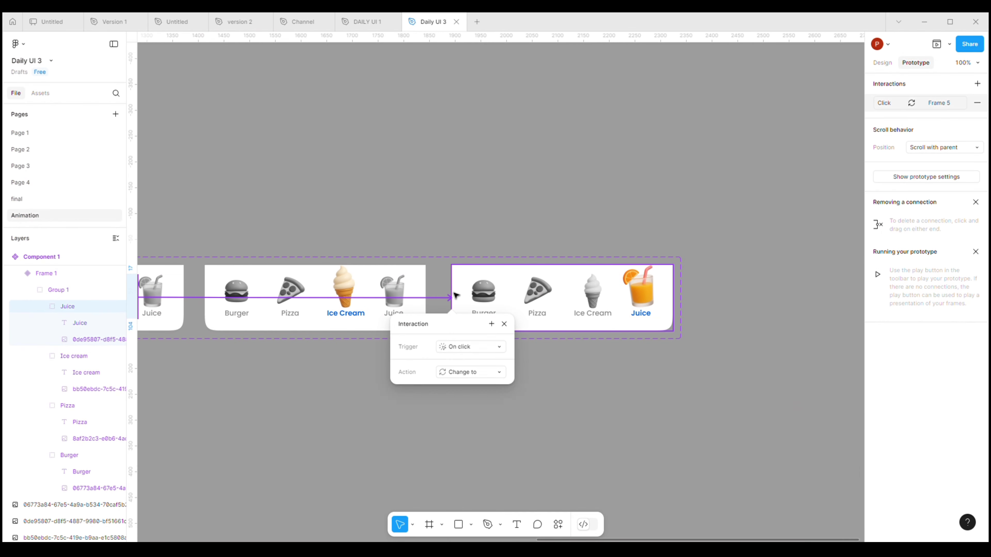
left_click(353, 400)
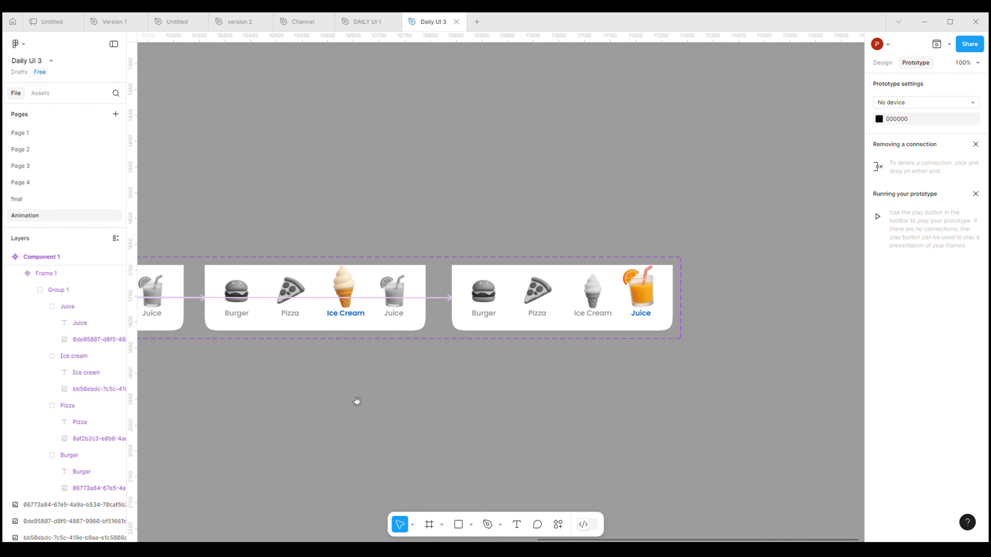
Add a prototype connection from the grey Pizza item in Frame 2 to Frame 3
scroll(353, 401, "right", 20)
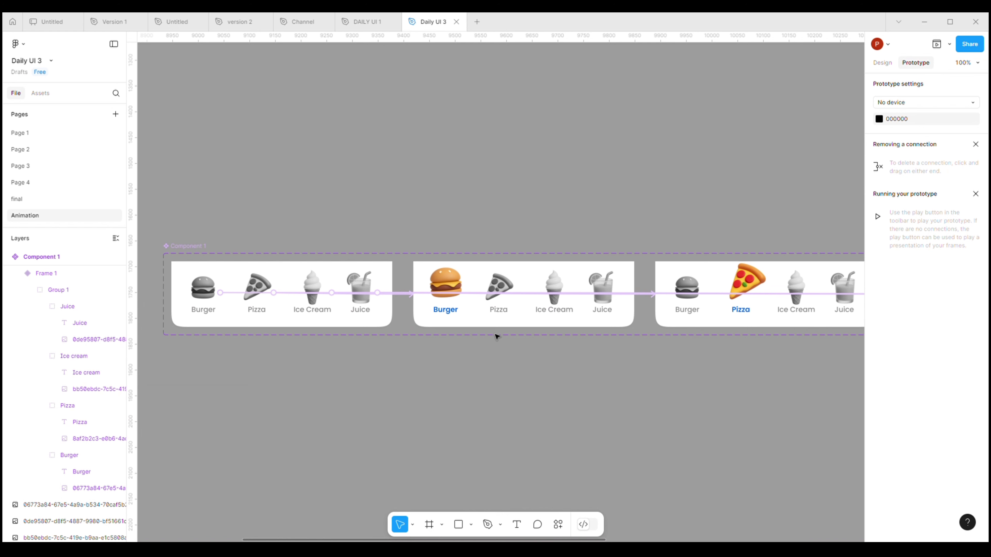
left_click(496, 310)
left_click(497, 310)
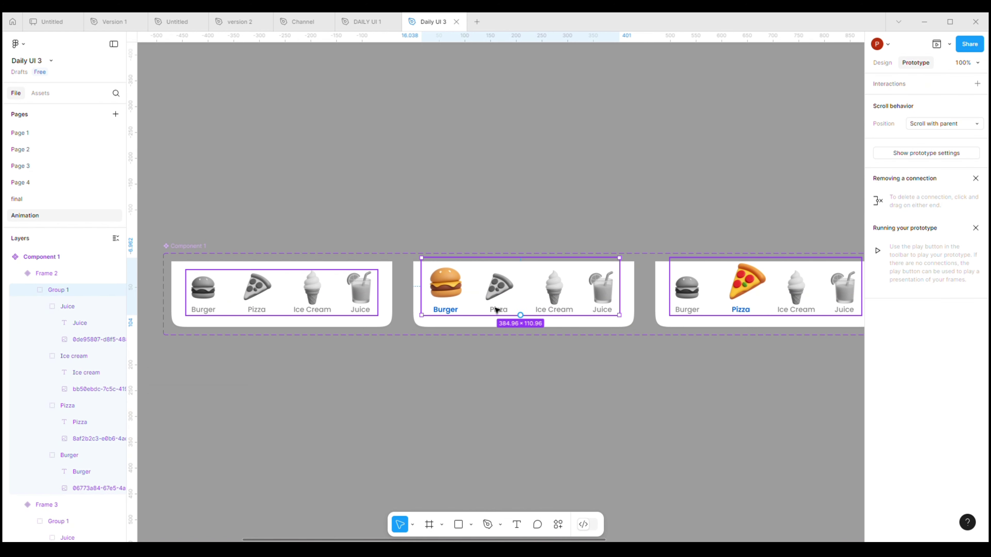
left_click(503, 307)
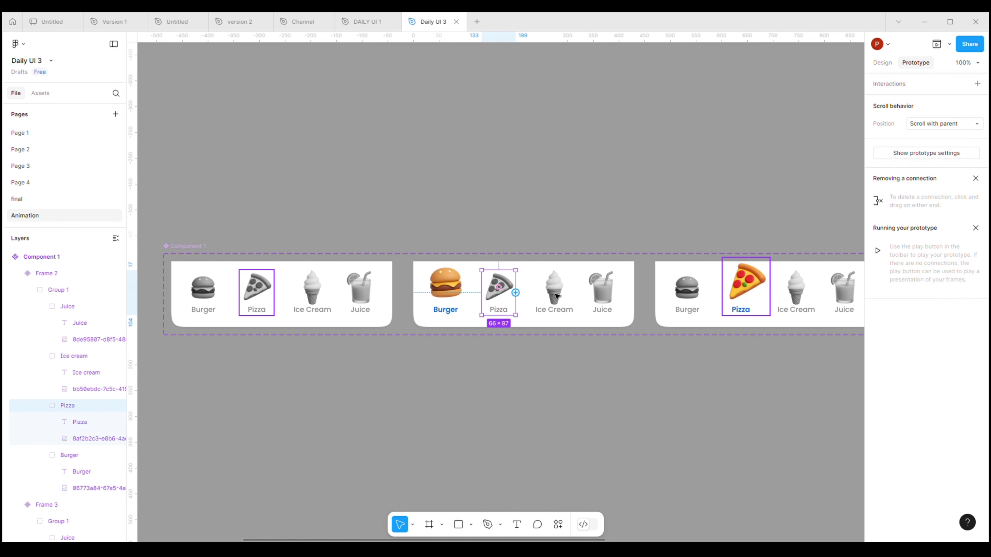
left_click_drag(515, 292, 690, 300)
left_click(741, 412)
Add a prototype connection from the grey Ice Cream item in Frame 2 to Frame 4
scroll(493, 440, "right", 8)
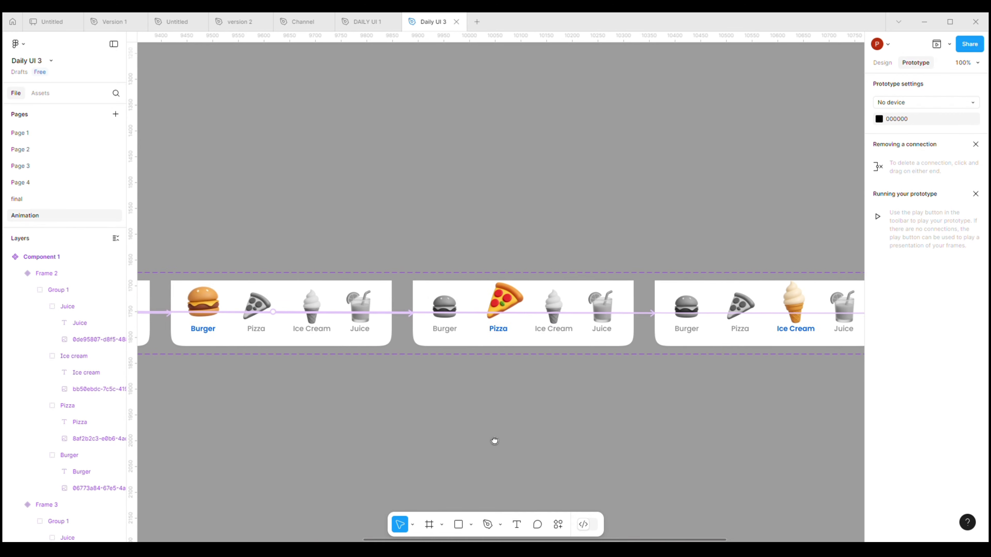
scroll(351, 391, "up", 1)
left_click(220, 347)
left_click(220, 347)
left_click(221, 346)
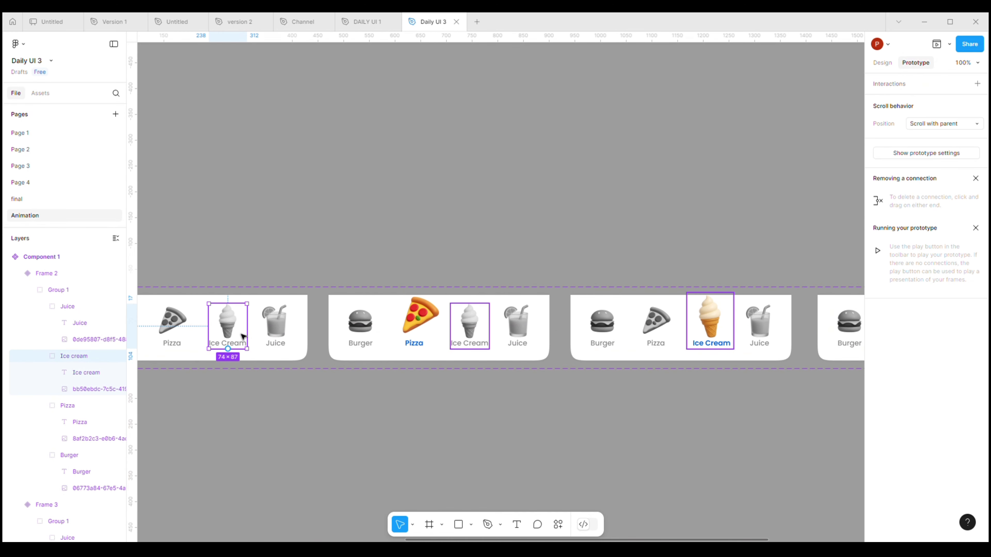
left_click_drag(247, 327, 576, 331)
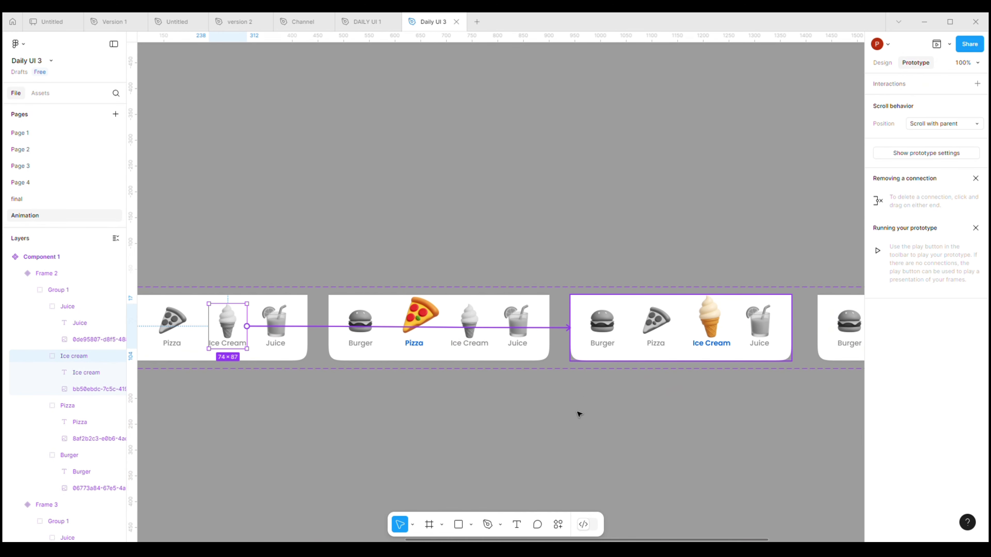
left_click_drag(579, 414, 573, 408)
left_click(338, 416)
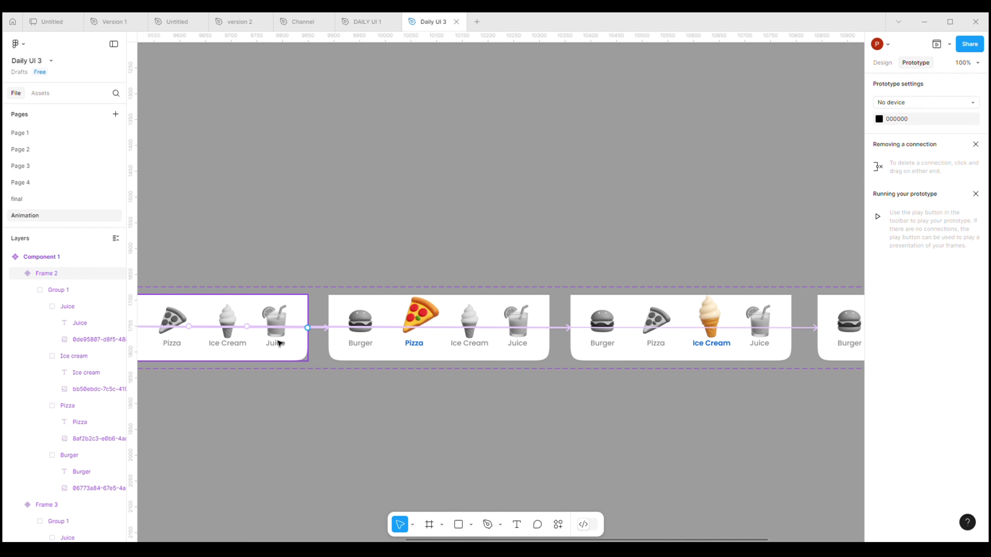
Add a prototype connection from the grey Juice item in Frame 2 to Frame 5
left_click(281, 340)
left_click(286, 340)
left_click_drag(296, 327, 532, 354)
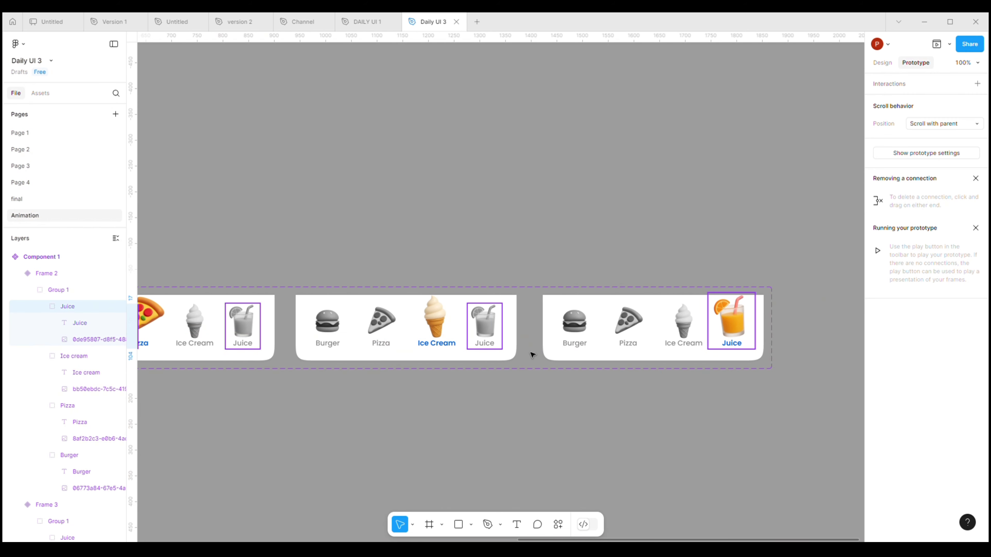
scroll(507, 406, "left", 6)
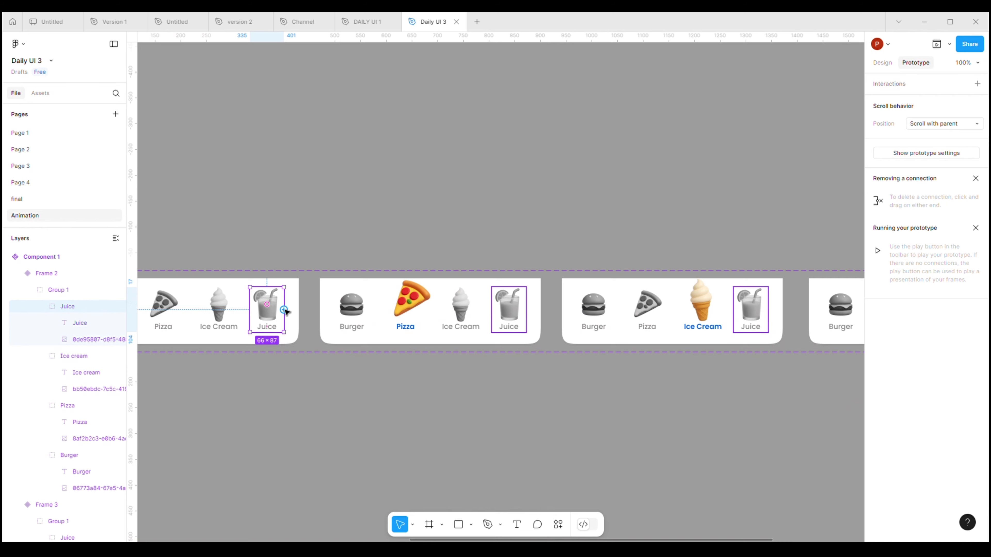
left_click_drag(269, 310, 679, 308)
left_click(587, 440)
Link the grey Burger item in Frame 3 back to Frame 2 with an on-click Change to interaction
scroll(686, 416, "right", 20)
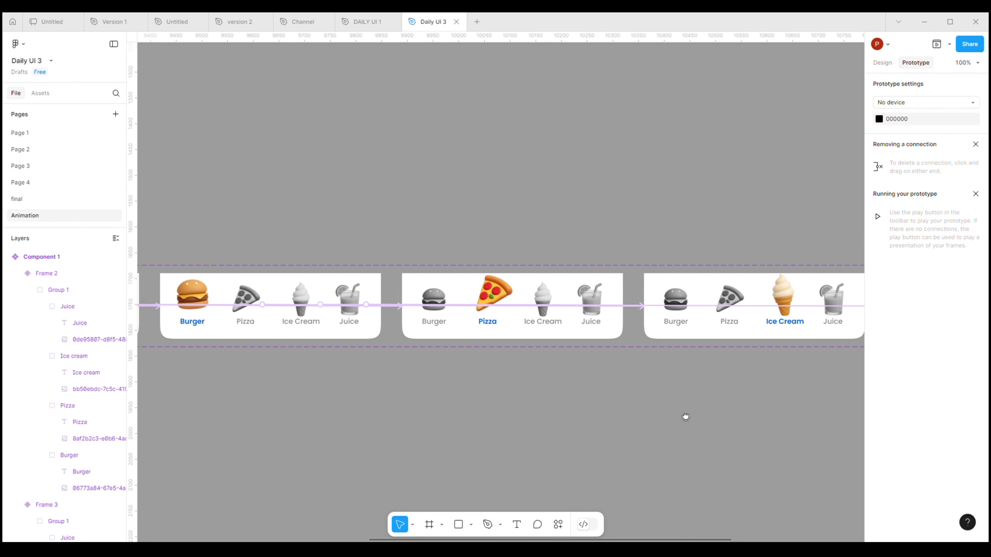
scroll(722, 411, "left", 20)
scroll(387, 409, "right", 1)
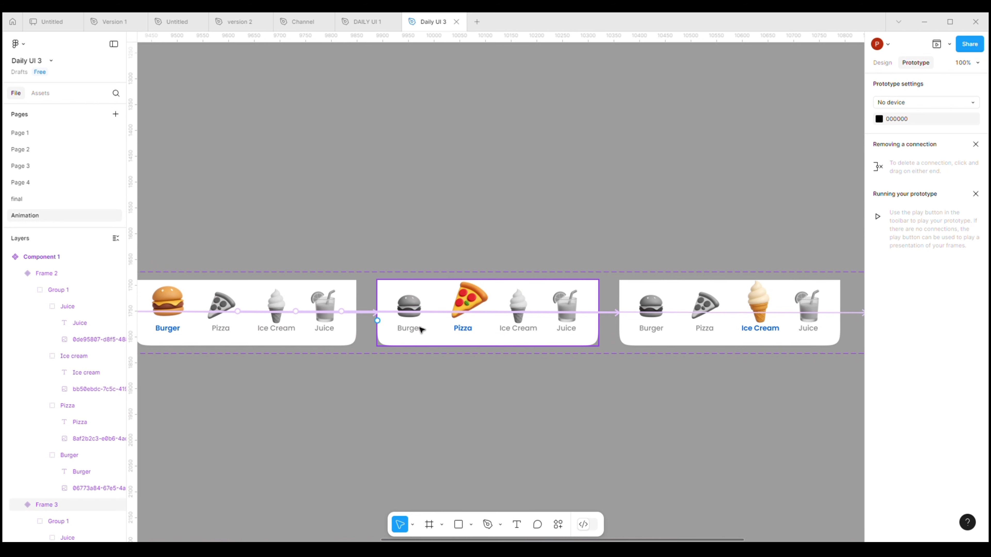
left_click(411, 319)
left_click(404, 320)
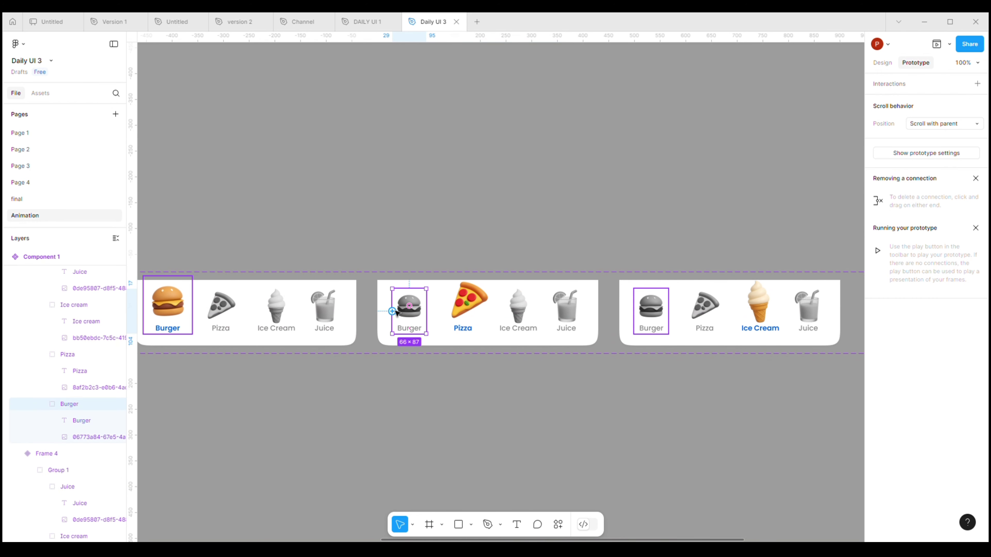
left_click_drag(362, 317, 301, 321)
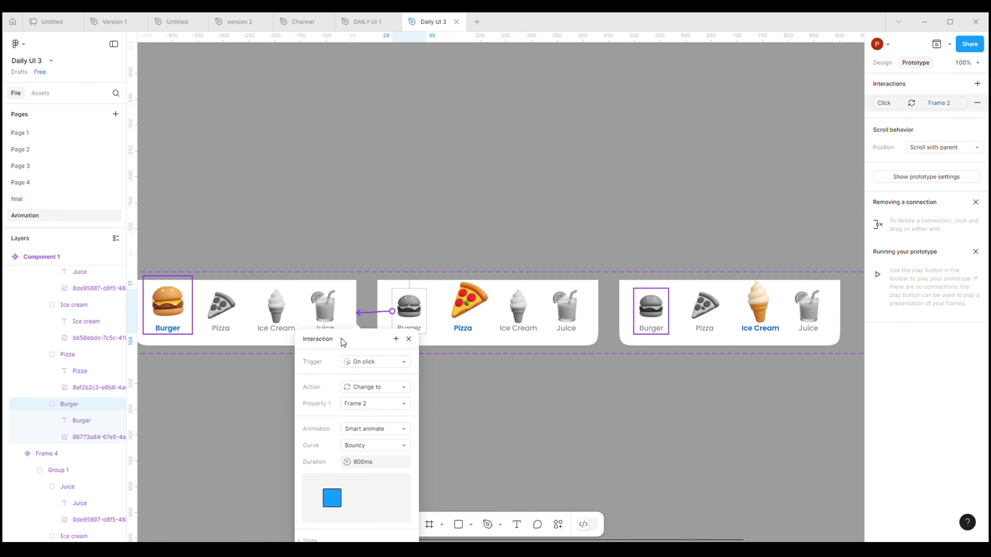
left_click(524, 447)
Add a prototype connection from the grey Ice Cream item in Frame 3 to Frame 4
left_click(524, 323)
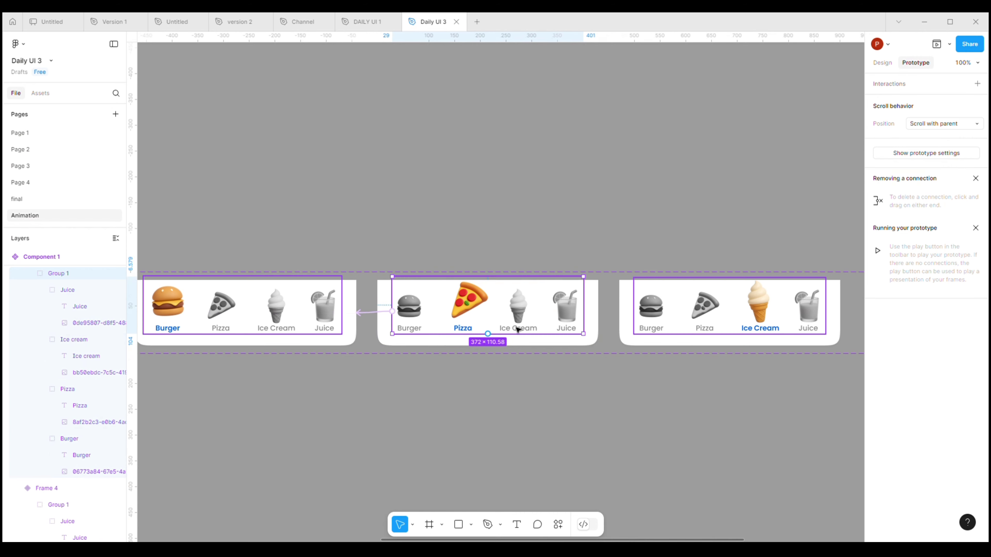
double_click(524, 324)
left_click_drag(643, 317, 703, 319)
left_click(701, 436)
scroll(702, 436, "right", 5)
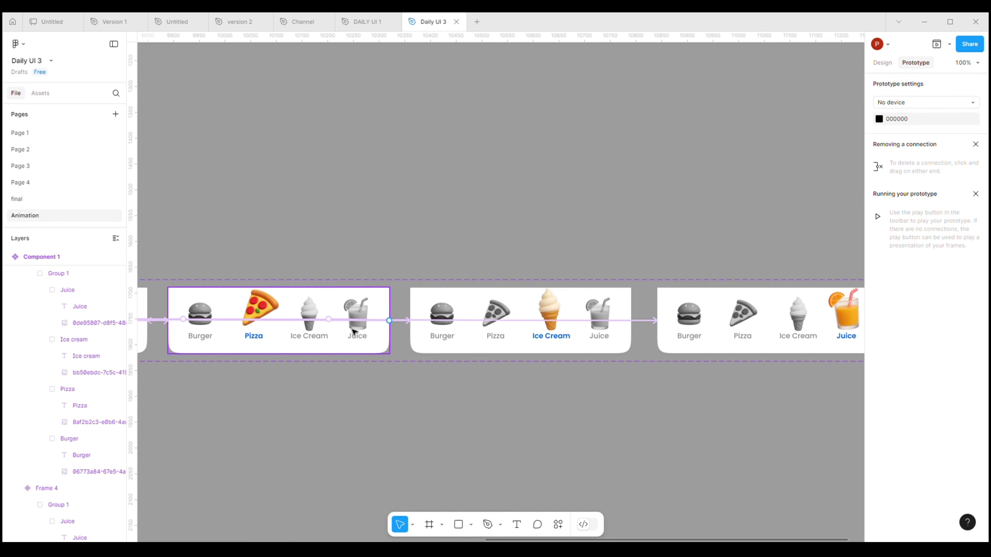
Link the grey Juice item in Frame 3 to Frame 5 with an on-click Change to interaction
double_click(359, 332)
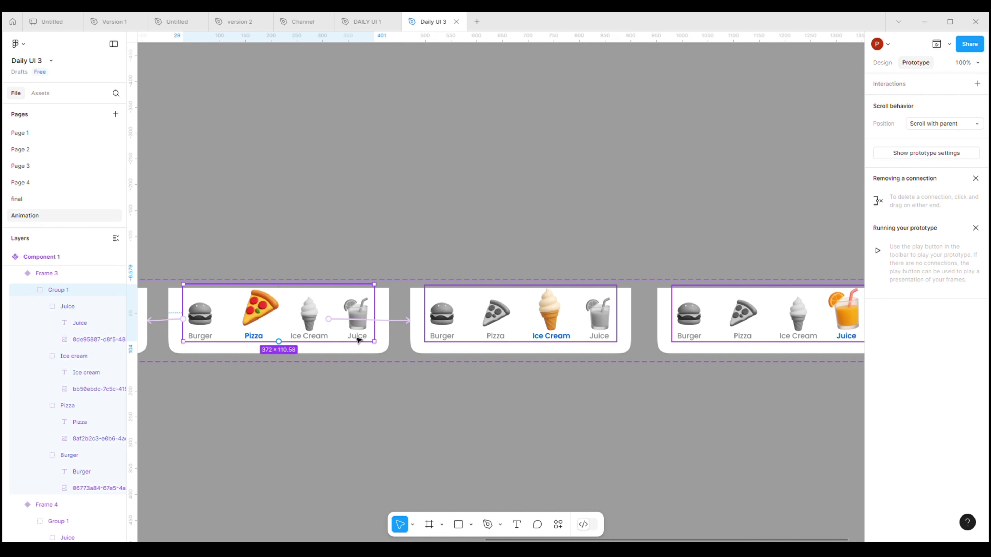
double_click(357, 332)
left_click_drag(374, 319, 681, 334)
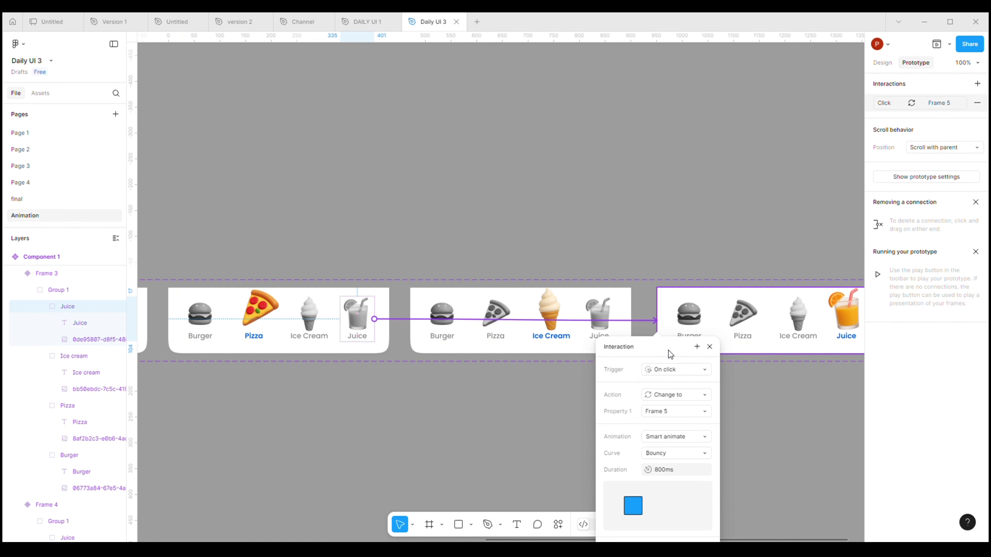
left_click(769, 431)
Add a prototype connection from the grey Burger item in Frame 4 back to Frame 2
scroll(738, 455, "down", 3)
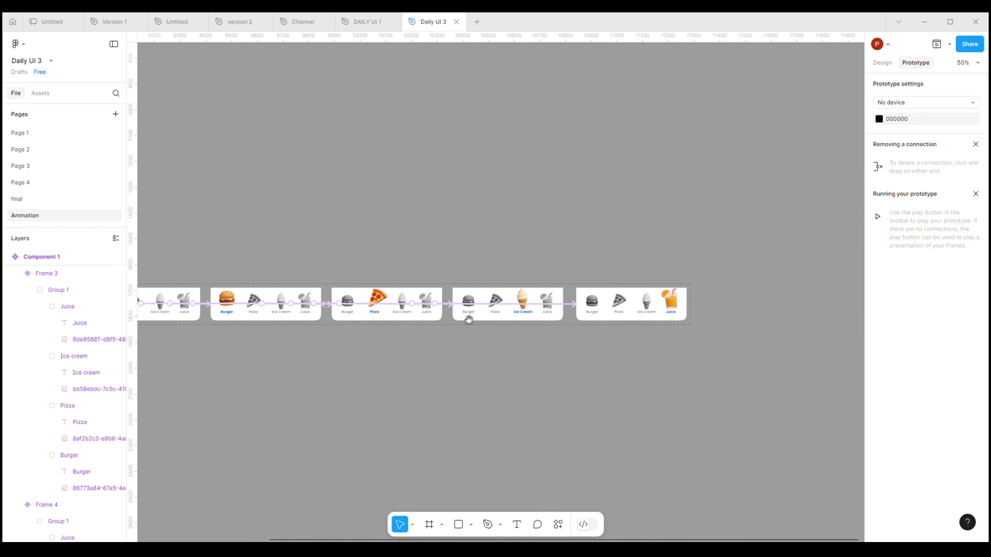
left_click_drag(469, 320, 511, 325)
left_click(515, 324)
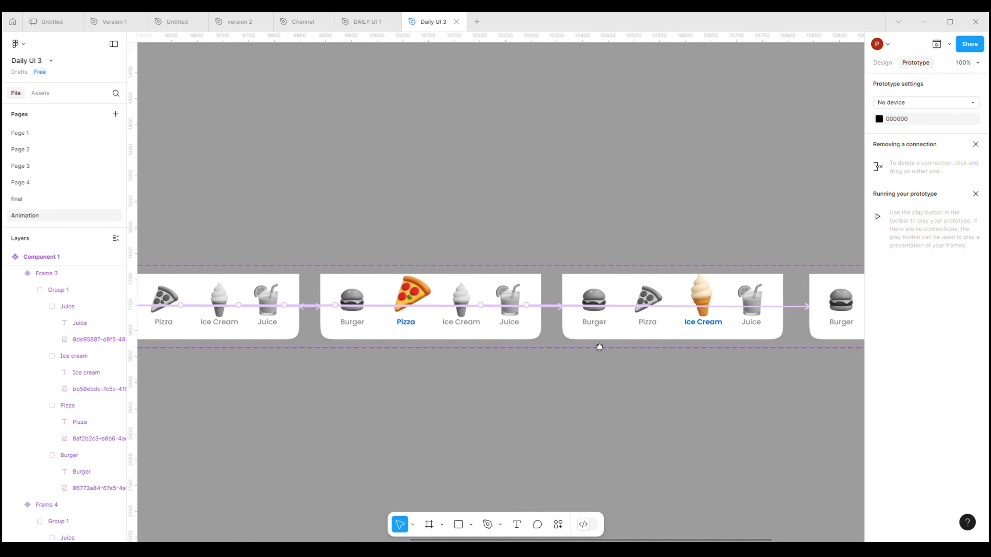
left_click(619, 324)
left_click_drag(599, 305, 439, 316)
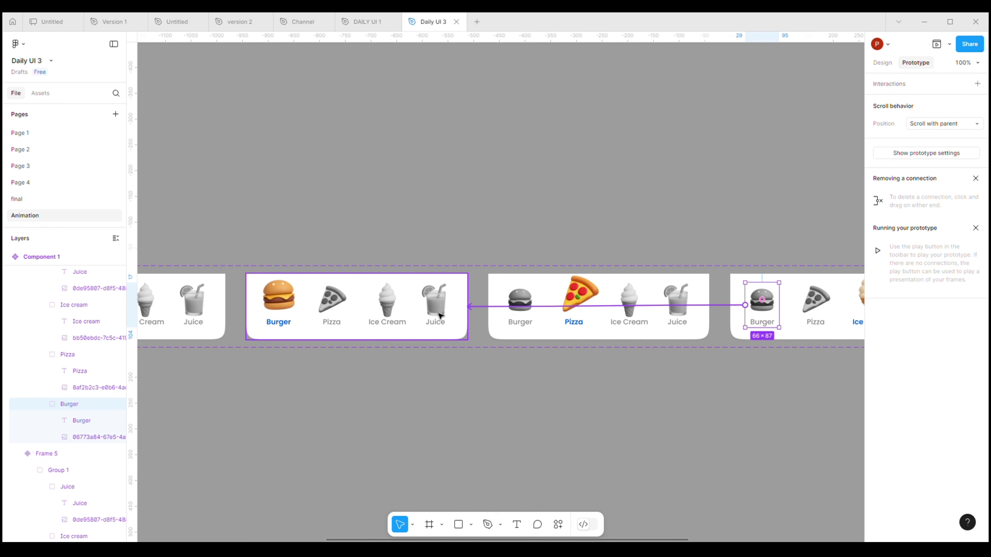
left_click(670, 425)
Add a prototype connection from the grey Pizza item in Frame 4 back to Frame 3
scroll(575, 414, "right", 4)
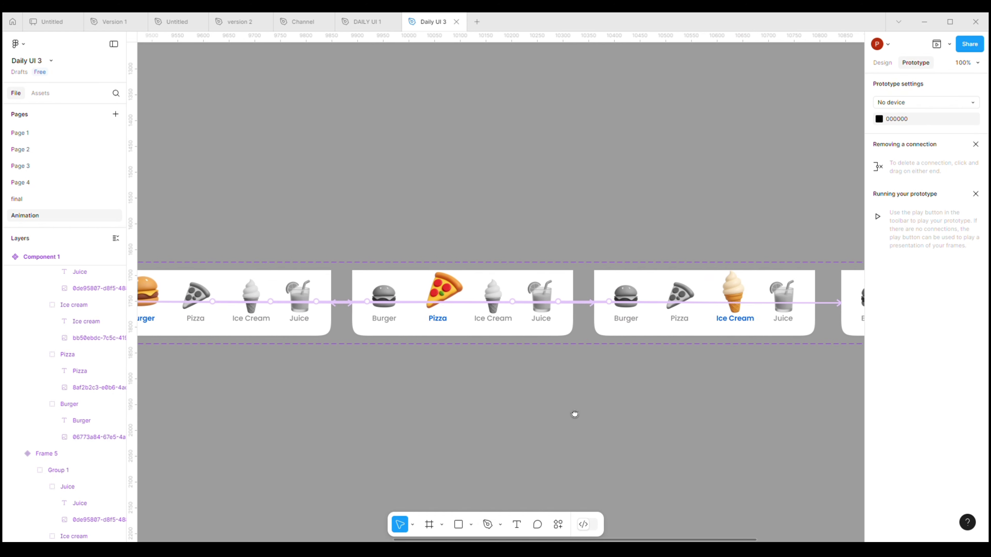
left_click(674, 324)
double_click(676, 320)
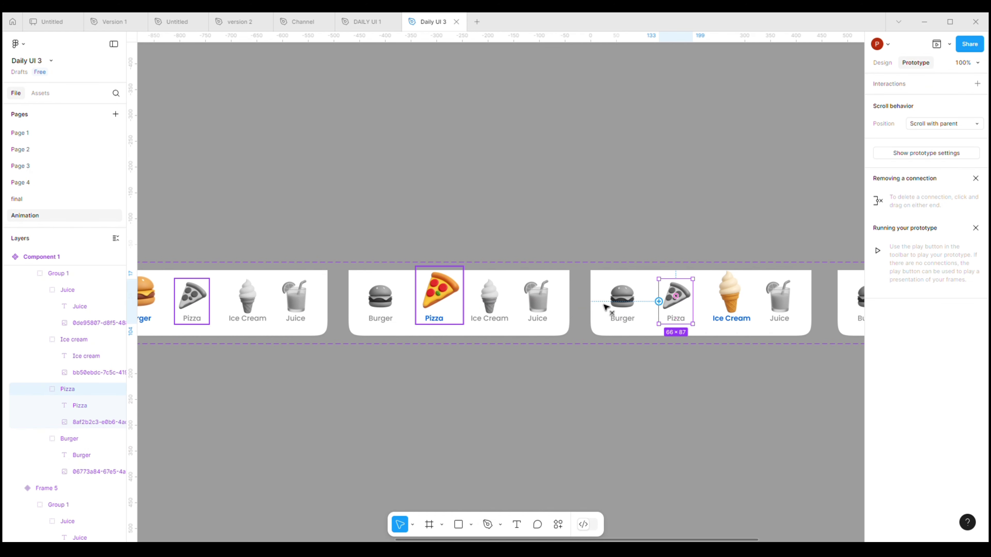
left_click_drag(605, 308, 554, 308)
left_click(665, 430)
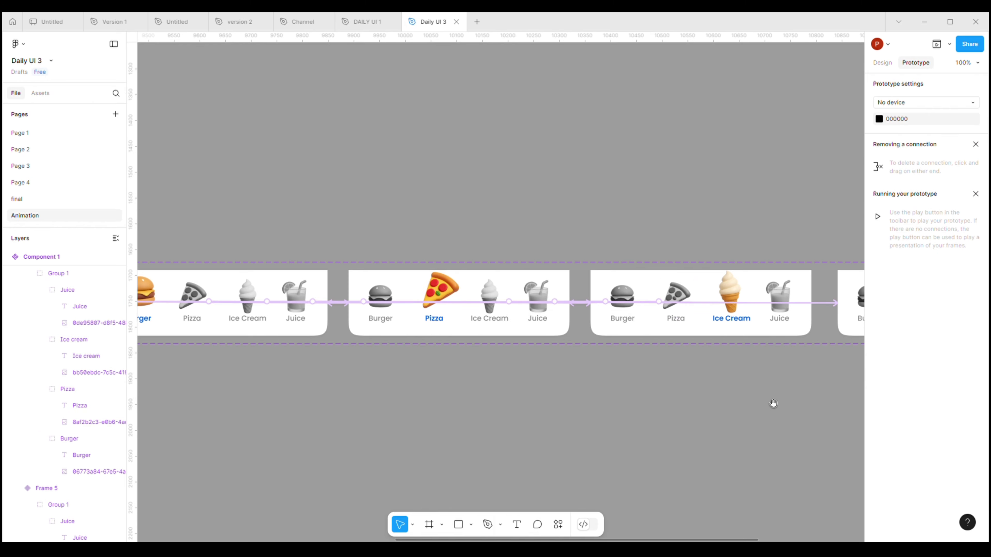
Link the grey Juice item in Frame 4 to Frame 5 with an on-click Change to interaction
scroll(773, 403, "right", 4)
left_click(657, 310)
double_click(666, 322)
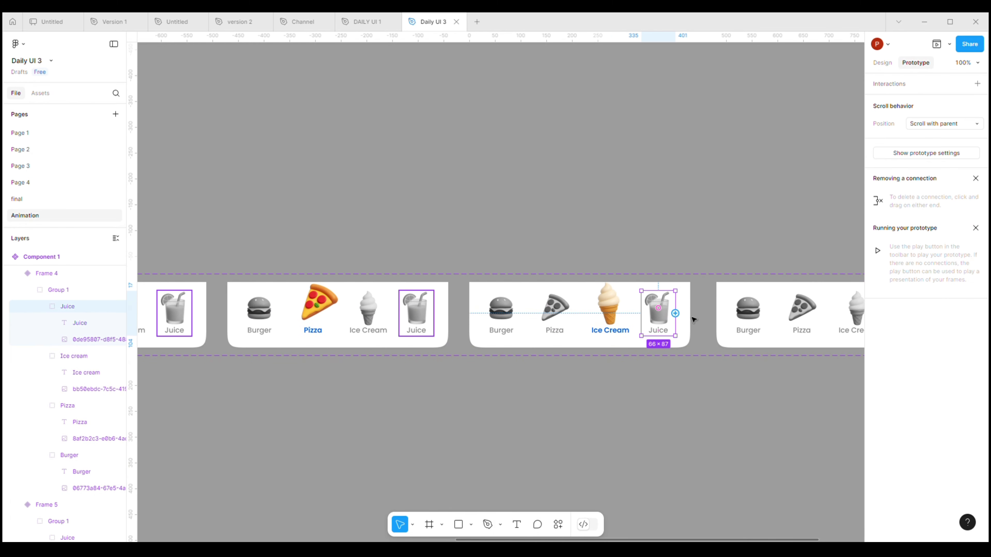
left_click_drag(675, 314, 768, 324)
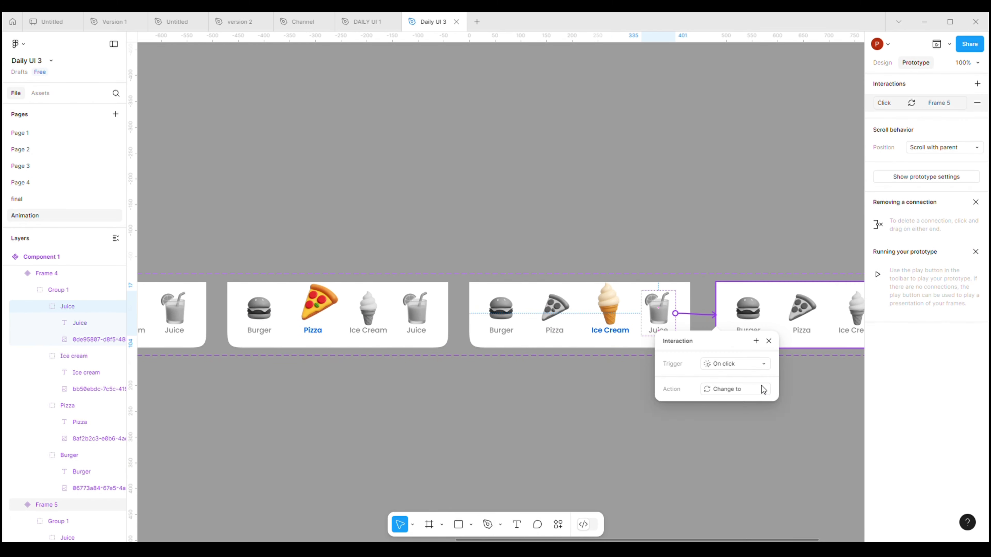
left_click(813, 417)
Add a prototype connection from the grey Burger item in Frame 5 back to Frame 2
left_click_drag(814, 417, 567, 442)
double_click(520, 348)
double_click(517, 347)
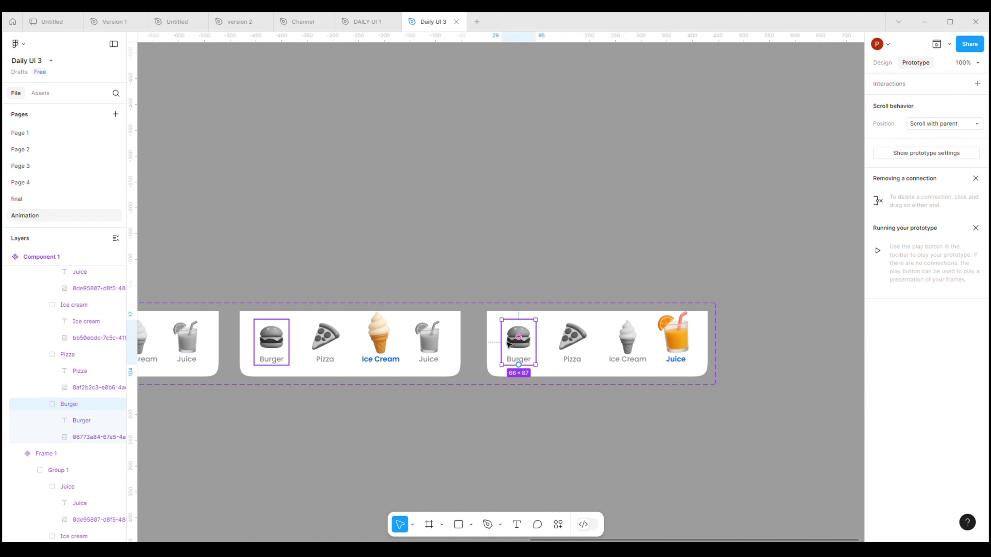
left_click_drag(502, 342, 320, 358)
left_click(624, 456)
Add a prototype connection from the grey Pizza item in Frame 5 back to Frame 3
left_click_drag(707, 452, 425, 444)
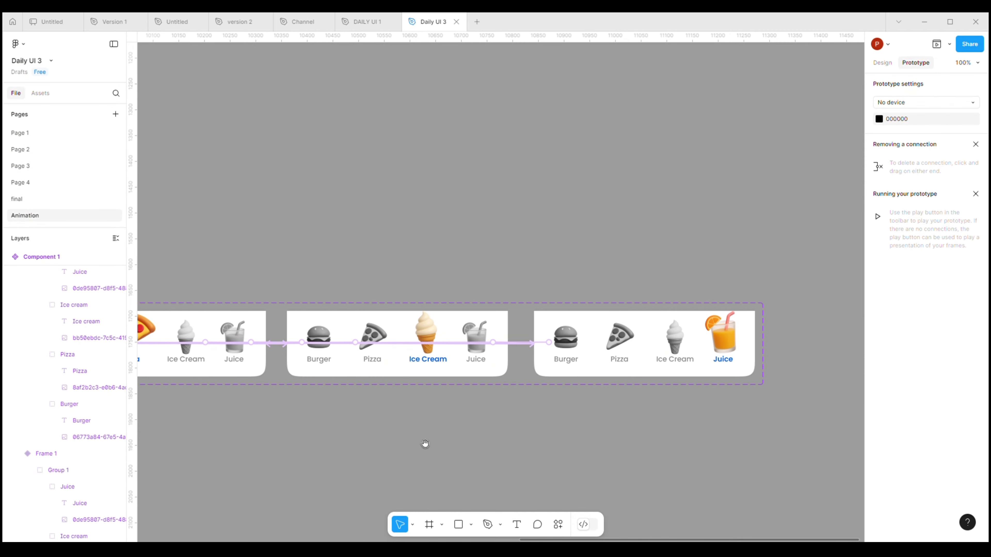
left_click(625, 351)
double_click(627, 346)
left_click_drag(602, 342, 470, 363)
left_click(643, 458)
Link the grey Ice Cream item in Frame 5 back to Frame 4 with an on-click Change to interaction
scroll(579, 435, "right", 10)
left_click(637, 331)
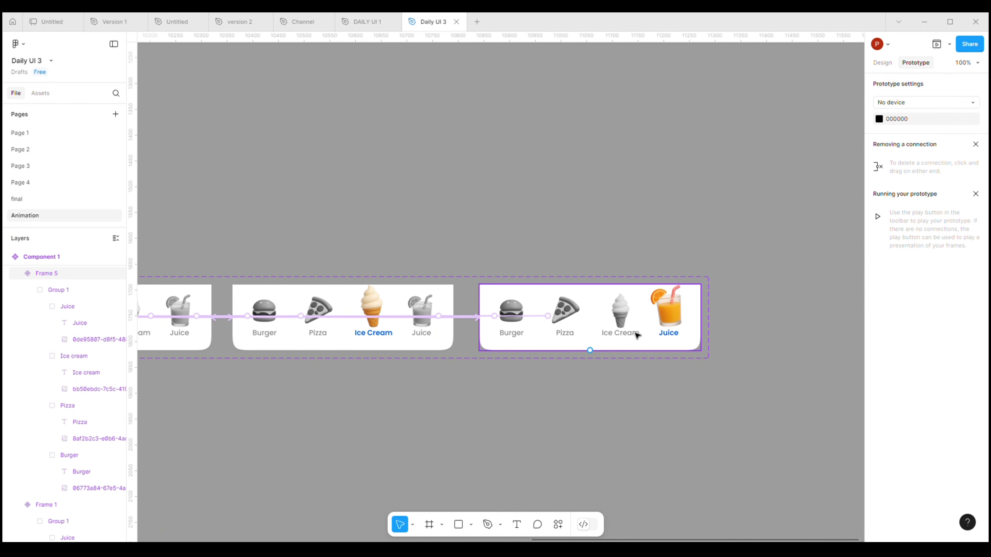
double_click(621, 331)
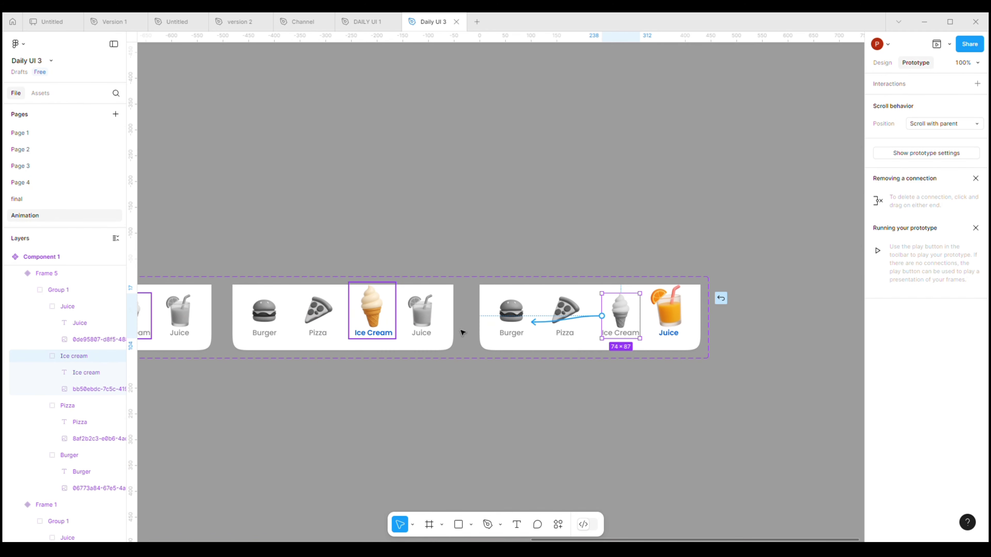
left_click_drag(461, 333, 454, 332)
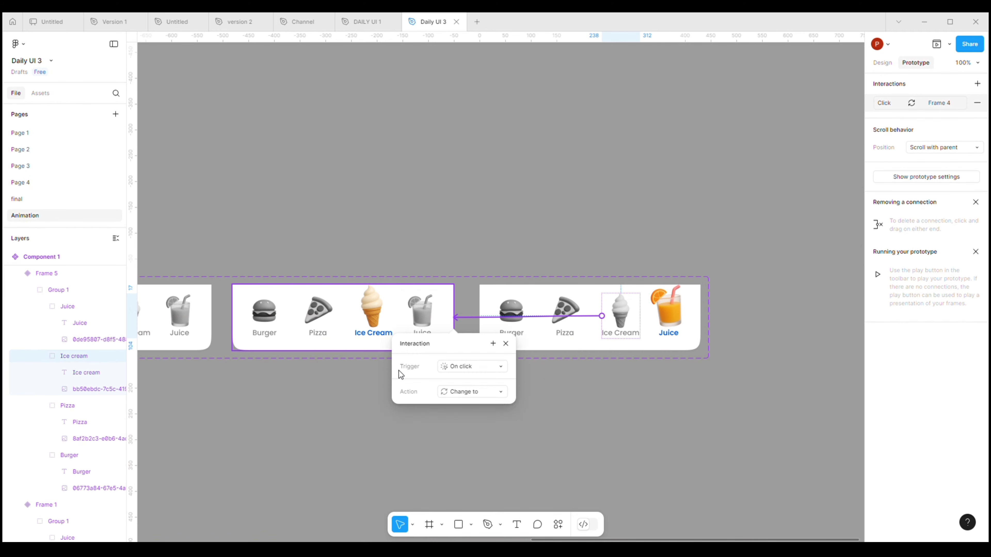
left_click(588, 458)
Draw a new frame about 1190 × 778 on the empty canvas below the component set
key("minus")
scroll(333, 440, "left", 10)
scroll(462, 425, "down", 2)
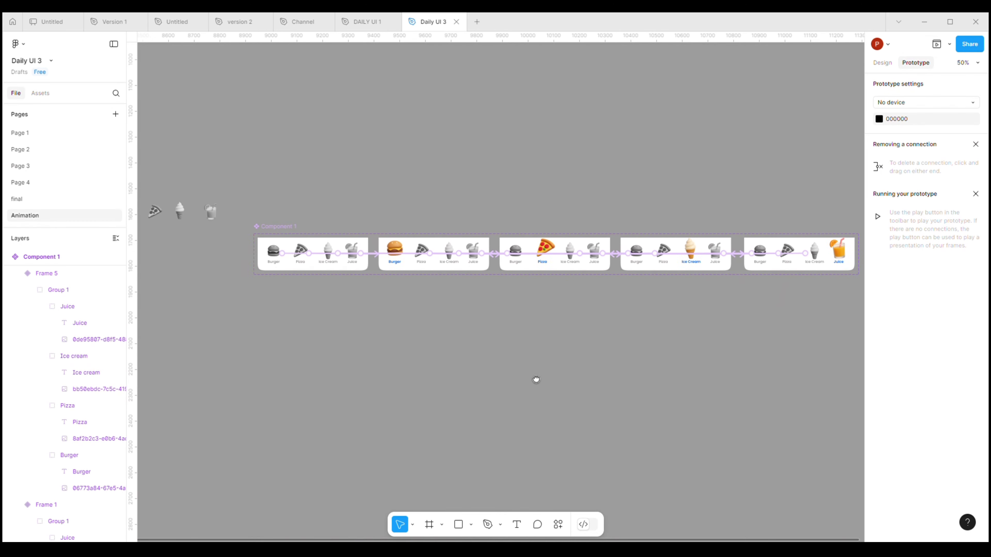
scroll(512, 379, "down", 2)
scroll(516, 376, "left", 1)
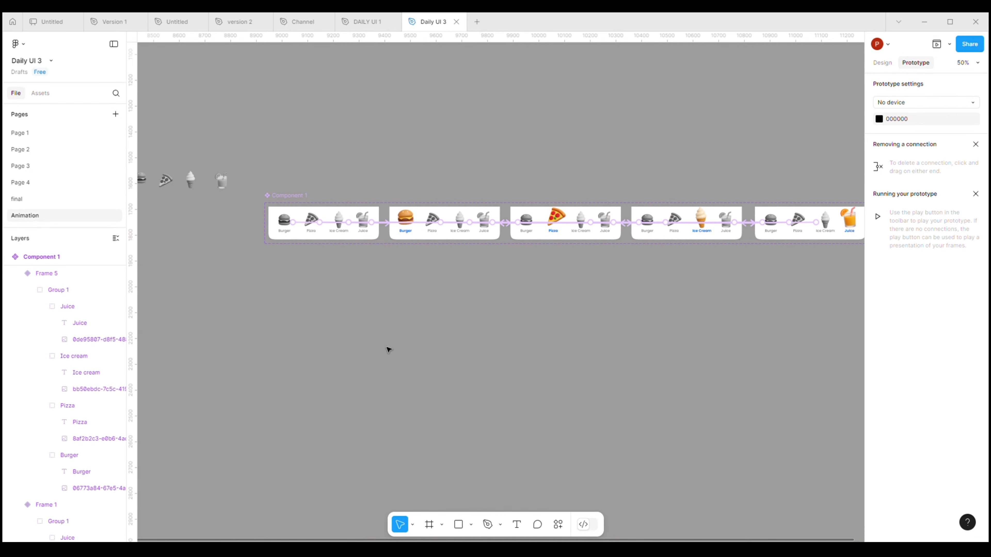
left_click(884, 63)
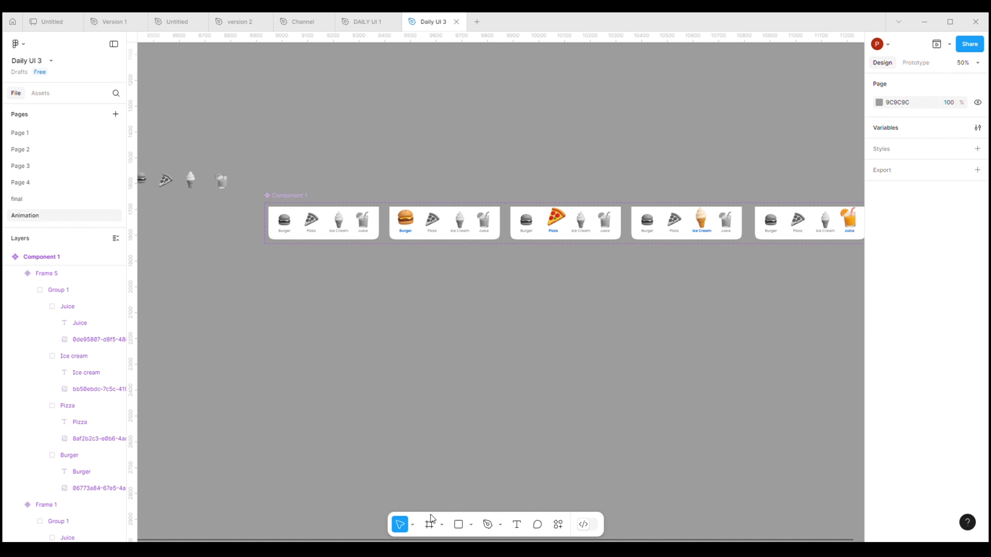
left_click(429, 525)
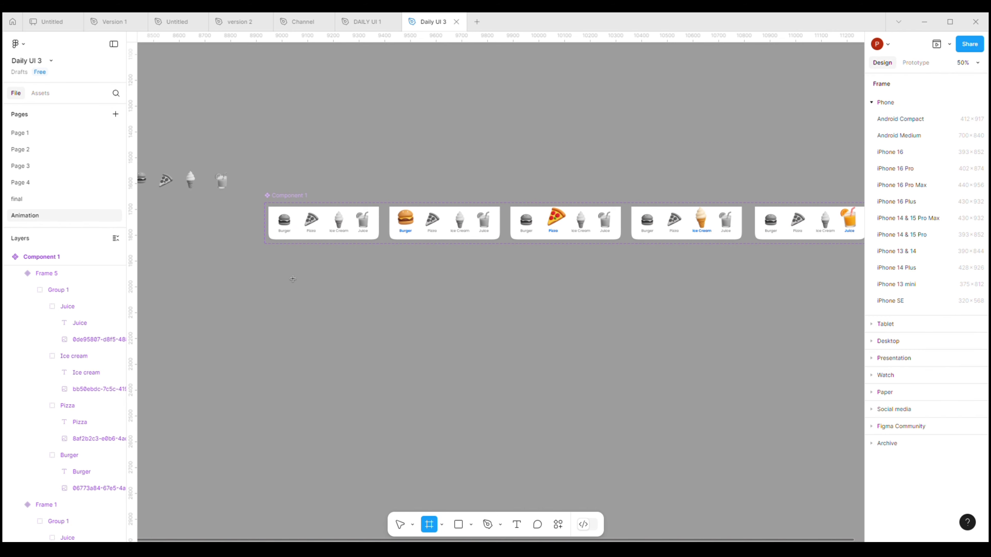
left_click_drag(273, 268, 587, 477)
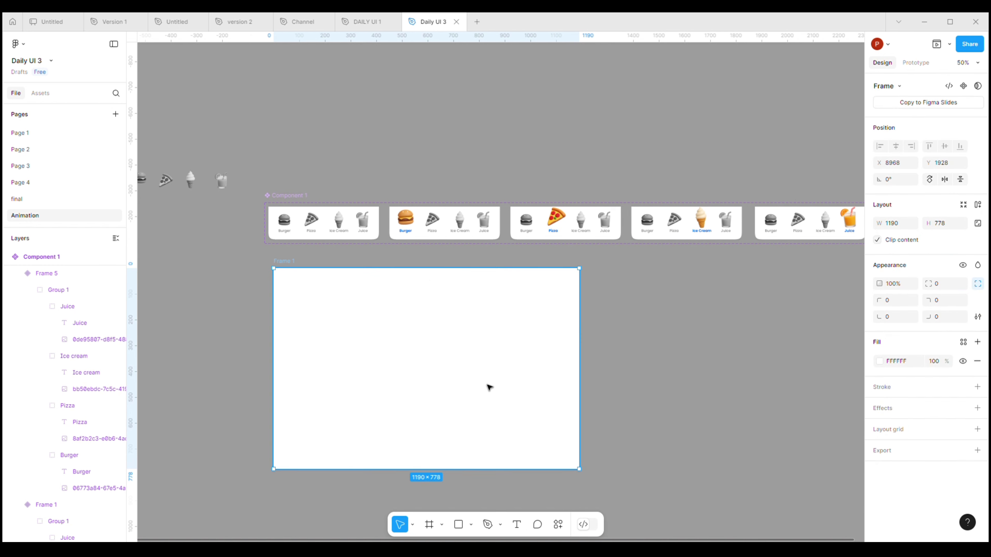
Fill the new frame with the blue sampled from the highlighted Burger label
left_click(416, 242)
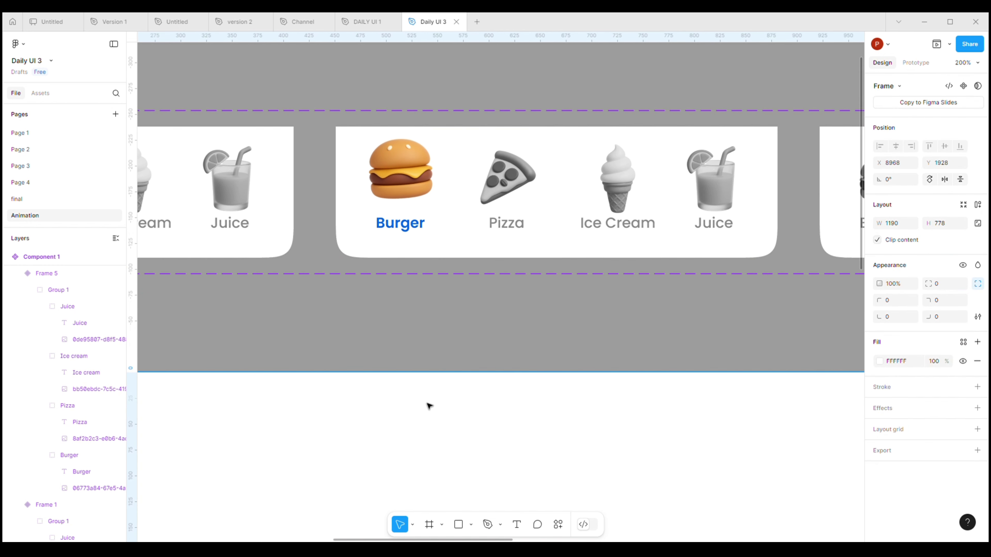
key("i")
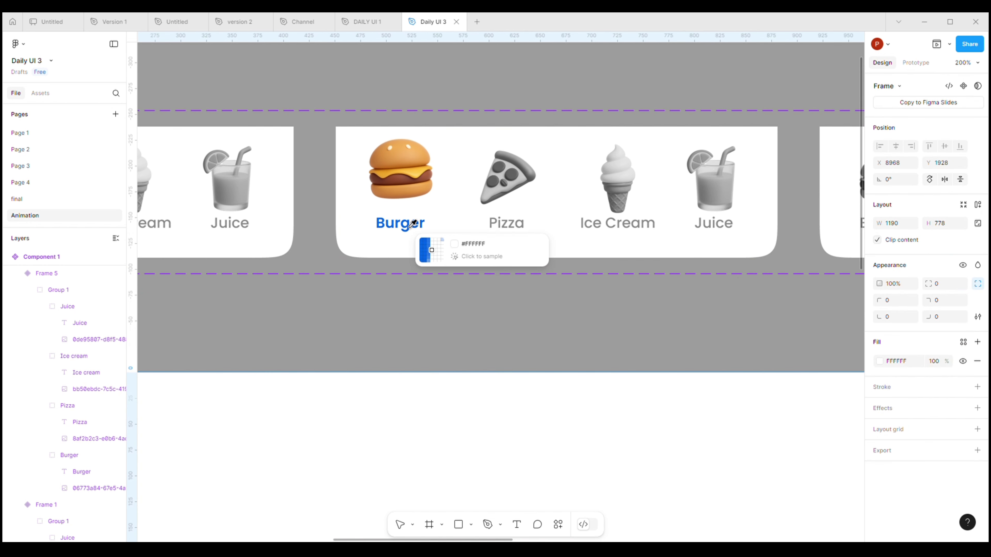
left_click(409, 226)
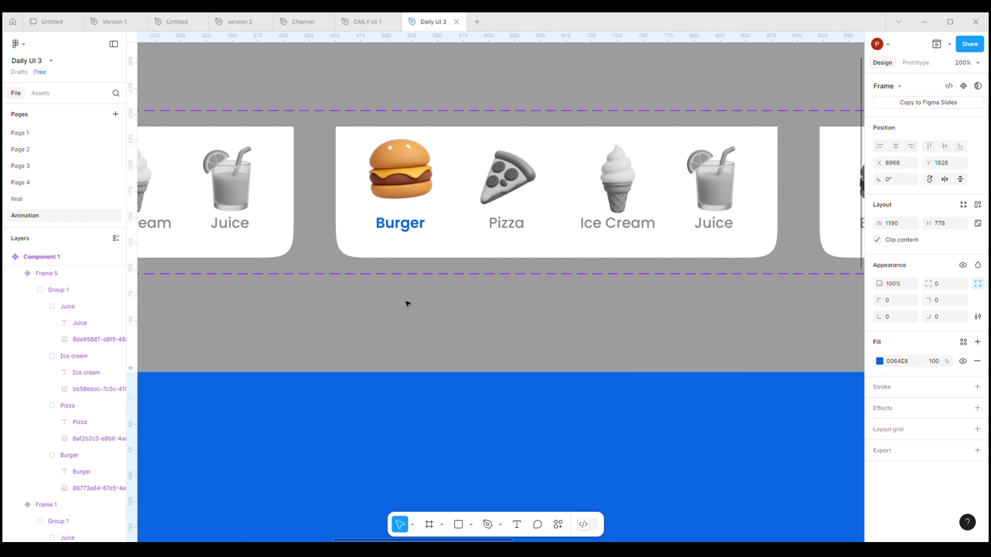
Place an instance of the all-grey variant inside the blue frame at about X 366, Y 231
key("shift+0")
scroll(466, 340, "down", 4)
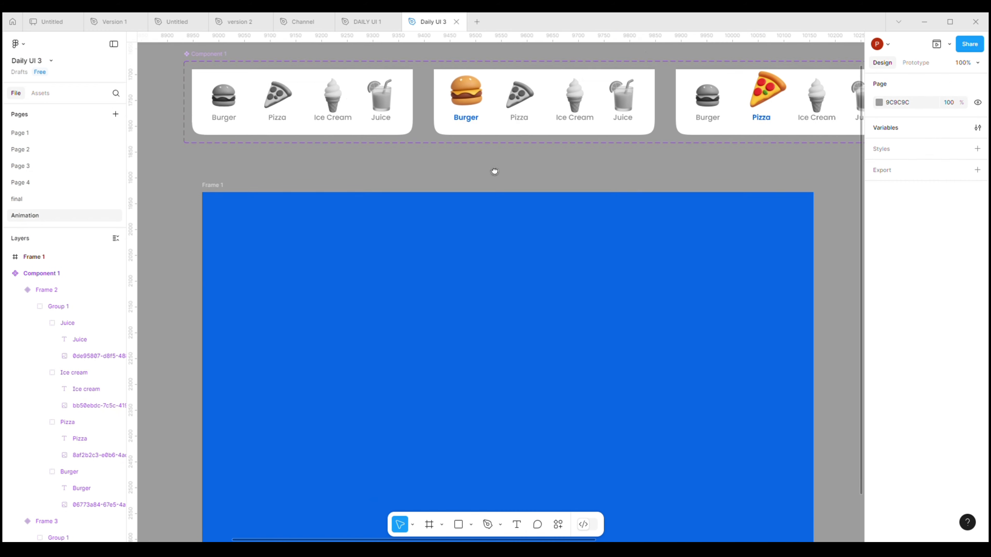
left_click(327, 84)
left_click_drag(388, 173, 524, 342)
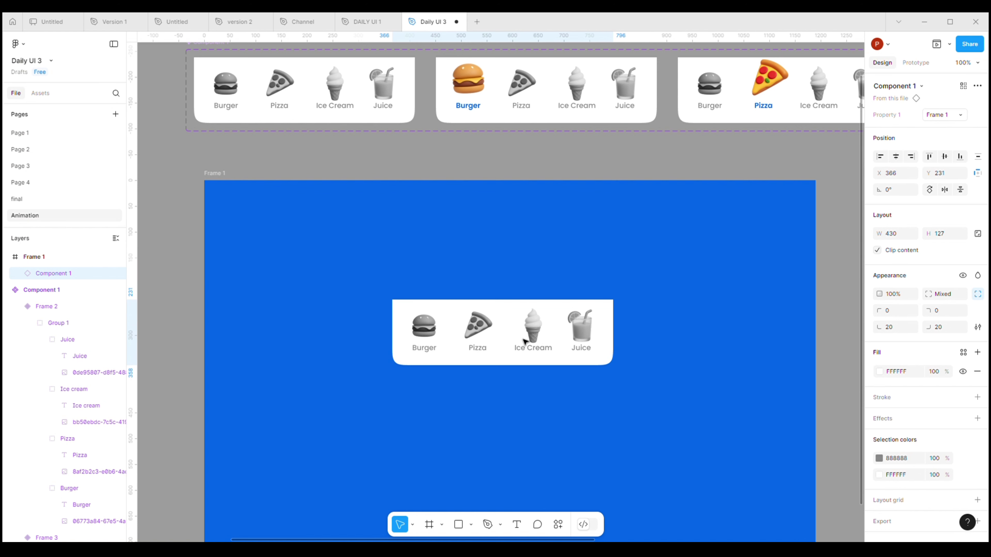
left_click(550, 359)
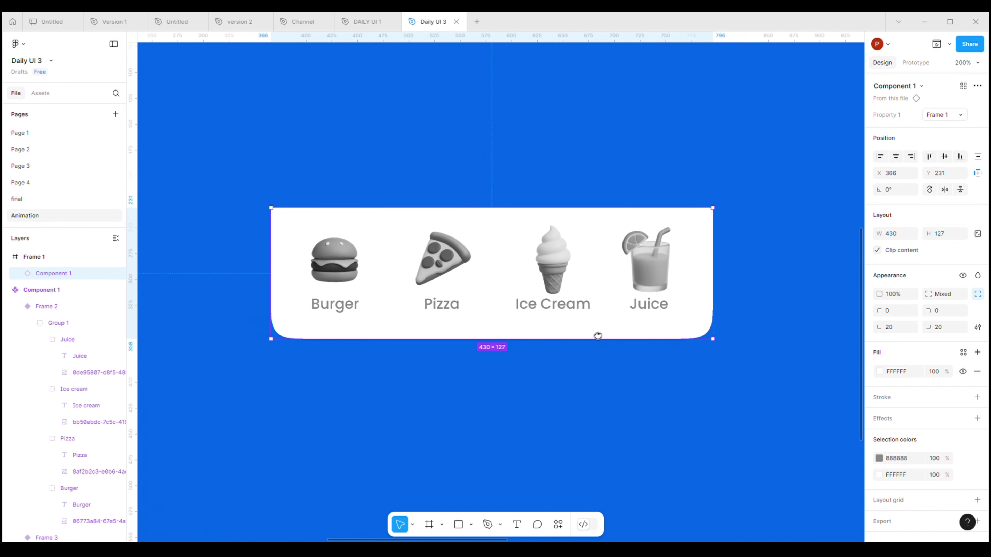
Present the prototype and test the category bar by switching between Burger, Pizza, Ice Cream and Juice
left_click(950, 45)
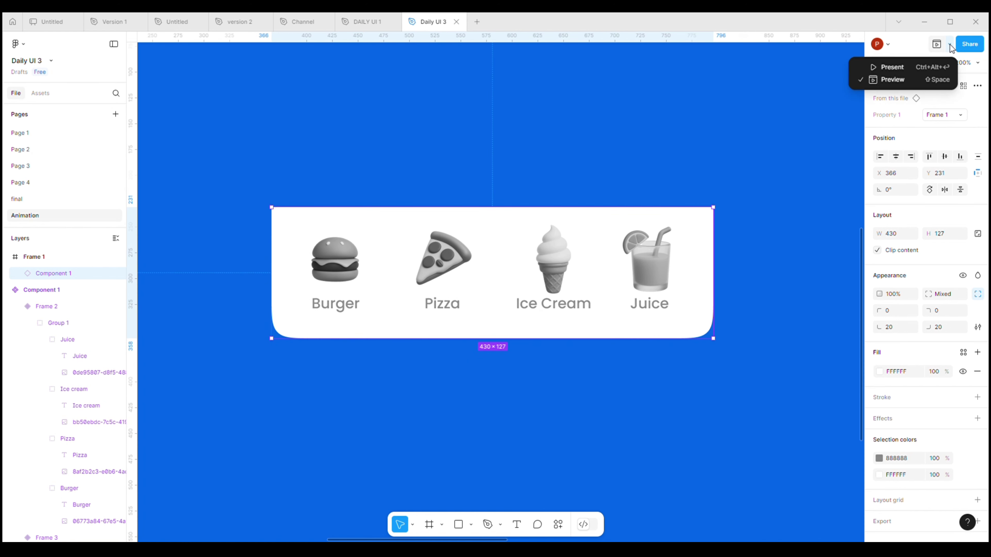
left_click(903, 65)
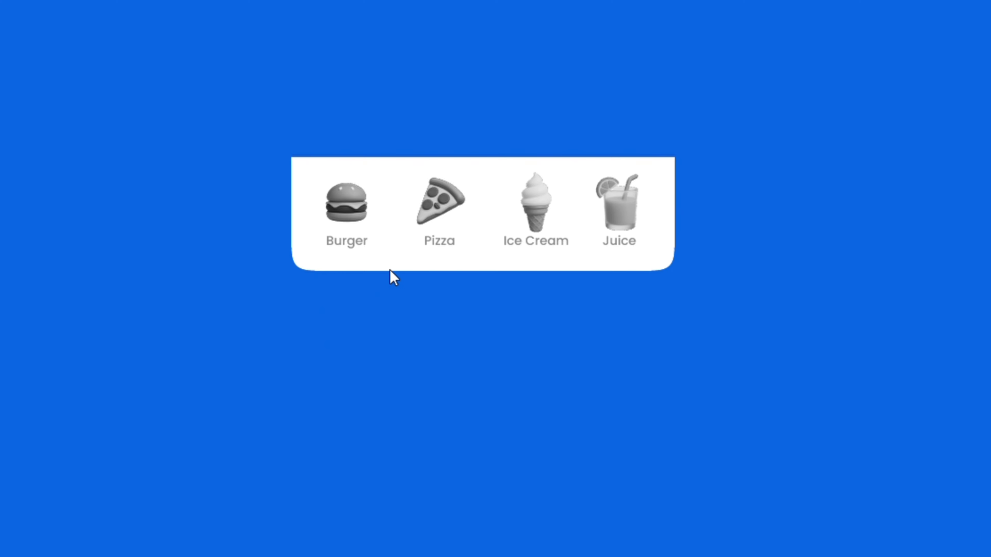
left_click(350, 224)
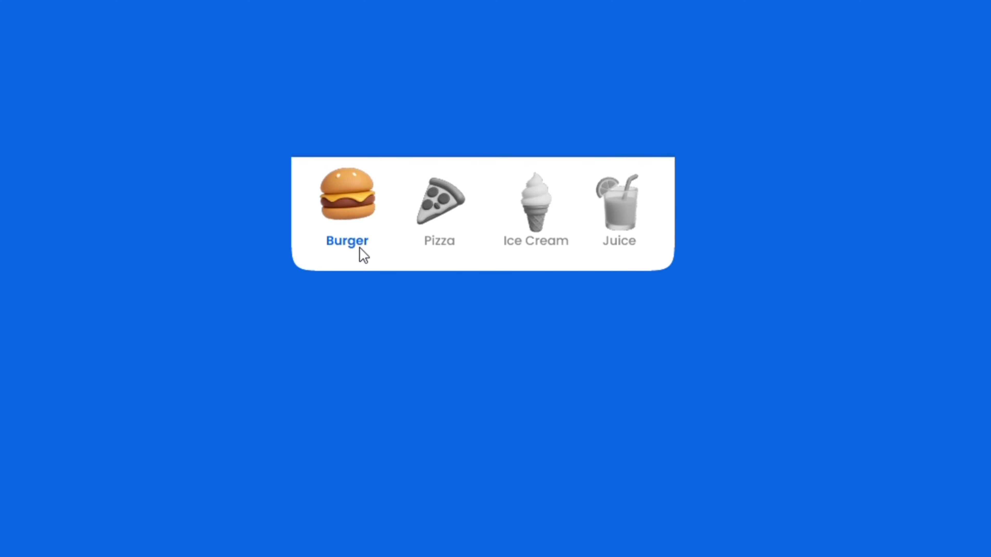
left_click(427, 246)
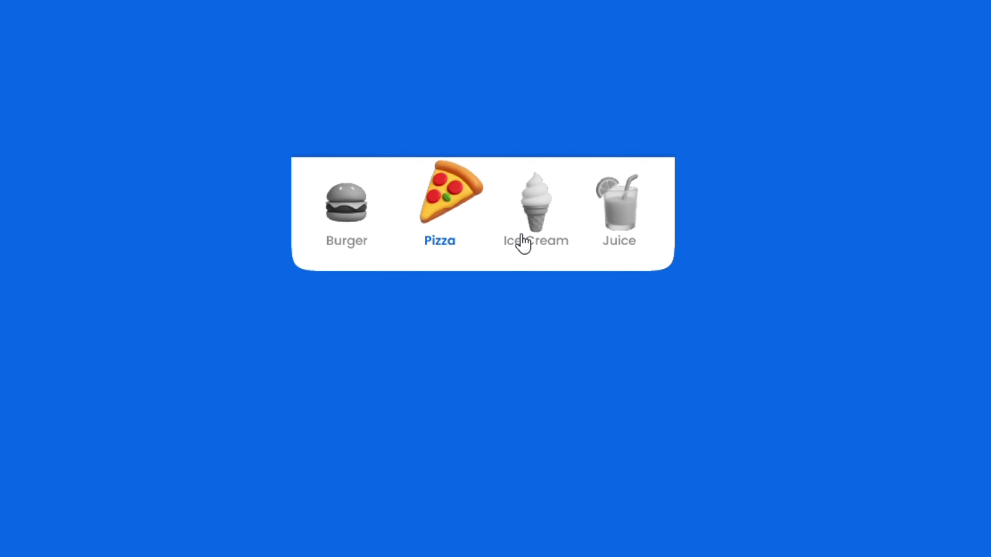
left_click(530, 231)
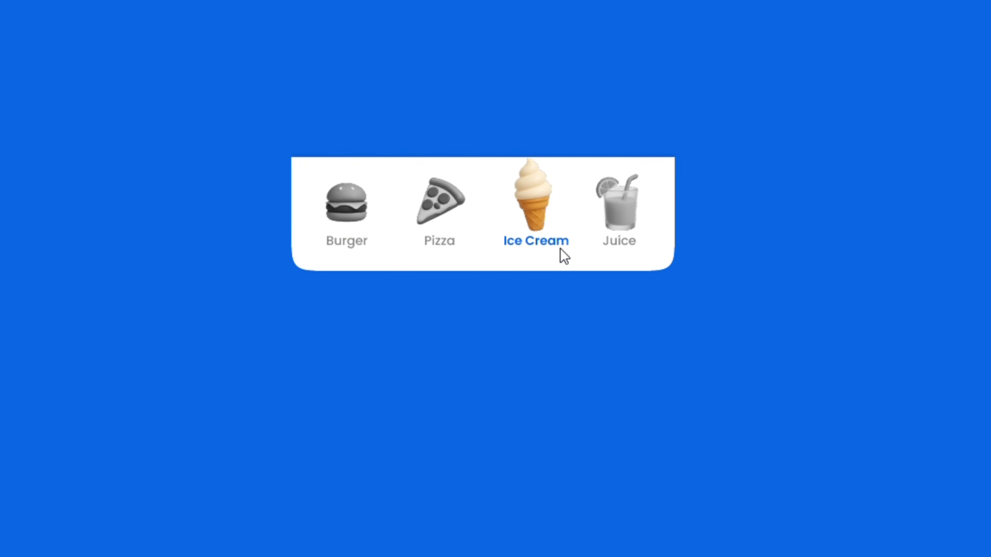
left_click(629, 234)
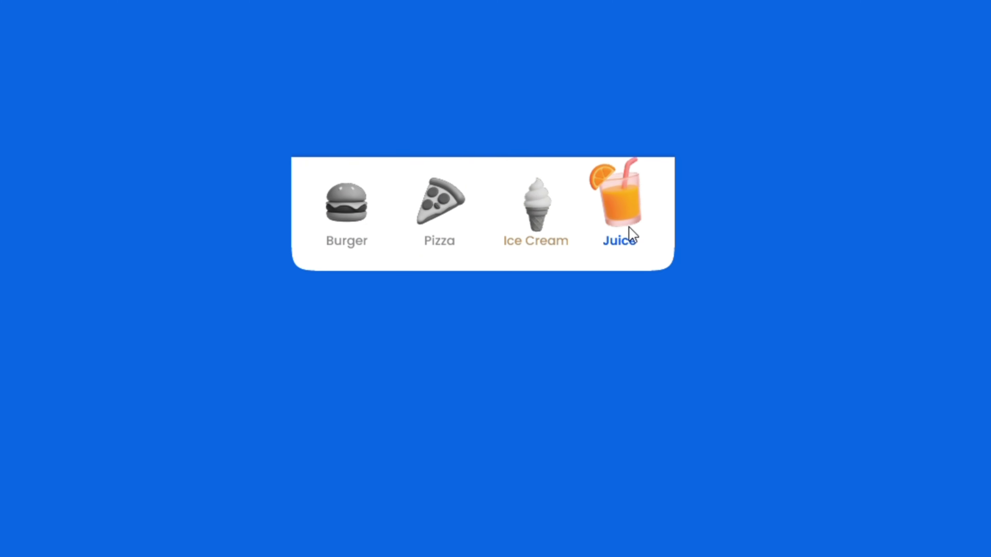
left_click(431, 216)
left_click(359, 221)
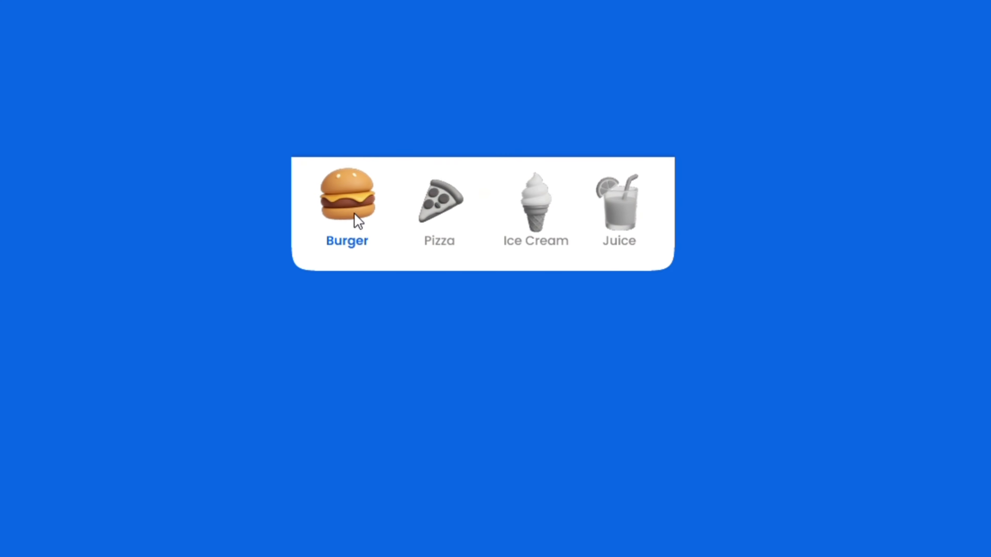